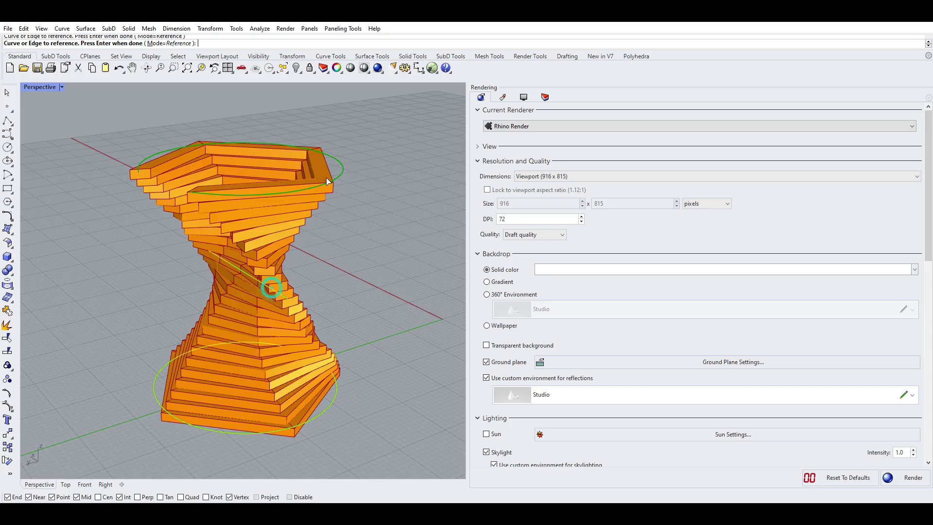
Step: Confirm the open guide curves as Grasshopper references and adjust one of them with the gumball
{"action": "right_click", "coordinate": [359, 185]}
{"action": "right_click_drag", "start_coordinate": [184, 225], "coordinate": [208, 241]}
{"action": "left_click", "coordinate": [312, 237]}
{"action": "left_click_drag", "start_coordinate": [348, 192], "coordinate": [383, 193]}
{"action": "left_click", "coordinate": [393, 141]}
Step: Reshape the stepped wall by transforming its lower guide arc and another guide curve with the gumball
{"action": "scroll", "coordinate": [335, 200], "scroll_direction": "down", "scroll_amount": 4}
{"action": "right_click_drag", "start_coordinate": [277, 308], "coordinate": [286, 273]}
{"action": "scroll", "coordinate": [286, 273], "scroll_direction": "up", "scroll_amount": 2}
{"action": "left_click", "coordinate": [288, 363]}
{"action": "right_click_drag", "start_coordinate": [360, 292], "coordinate": [319, 302]}
{"action": "left_click_drag", "start_coordinate": [314, 306], "coordinate": [300, 322]}
{"action": "left_click", "coordinate": [301, 303]}
{"action": "right_click_drag", "start_coordinate": [301, 301], "coordinate": [361, 268]}
{"action": "left_click", "coordinate": [268, 240]}
{"action": "left_click_drag", "start_coordinate": [321, 240], "coordinate": [356, 297]}
{"action": "left_click", "coordinate": [374, 204]}
{"action": "right_click_drag", "start_coordinate": [375, 198], "coordinate": [418, 265]}
Step: Set the wall's Thickness to 1.19, Width to 4.78 and Sides Count to 19
{"action": "mouse_move", "coordinate": [521, 332]}
{"action": "left_mouse_down"}
{"action": "mouse_move", "coordinate": [637, 332]}
{"action": "mouse_move", "coordinate": [520, 333]}
{"action": "left_mouse_up"}
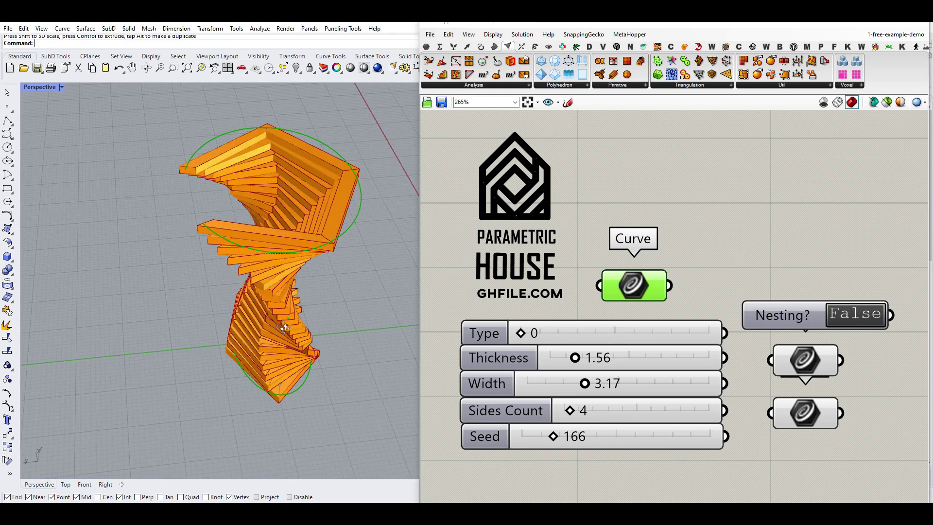
{"action": "right_click_drag", "start_coordinate": [311, 252], "coordinate": [346, 300]}
{"action": "left_click_drag", "start_coordinate": [576, 361], "coordinate": [600, 386]}
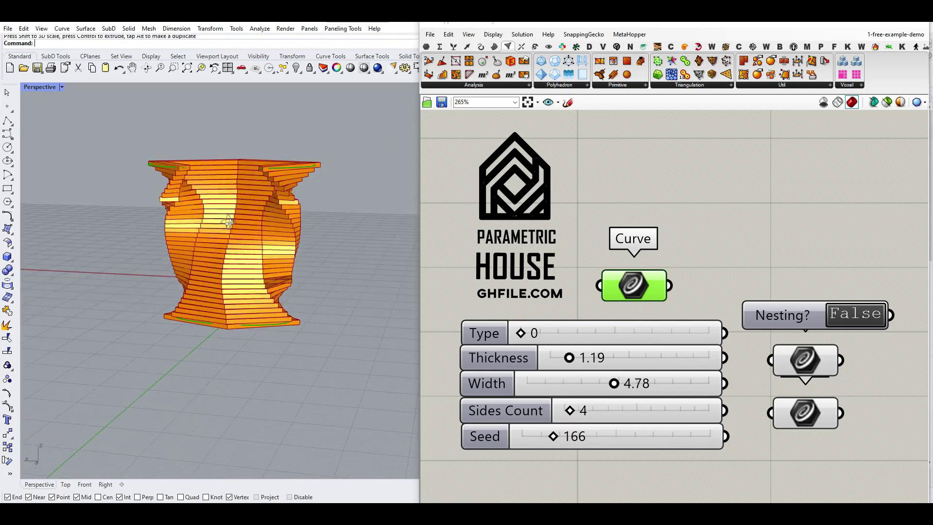
{"action": "left_click_drag", "start_coordinate": [571, 410], "coordinate": [651, 410]}
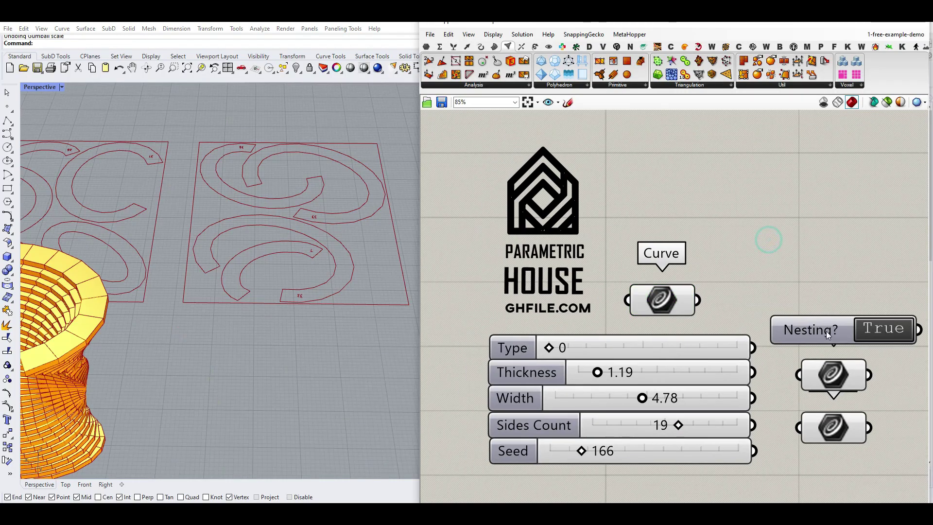
Step: Examine the numbered strip pieces nested on the rectangular cutting sheets
{"action": "scroll", "coordinate": [351, 266], "scroll_direction": "down", "scroll_amount": 3}
{"action": "right_click_drag", "start_coordinate": [351, 265], "coordinate": [369, 290]}
{"action": "scroll", "coordinate": [302, 273], "scroll_direction": "up", "scroll_amount": 6}
{"action": "scroll", "coordinate": [249, 279], "scroll_direction": "down", "scroll_amount": 8}
{"action": "scroll", "coordinate": [196, 244], "scroll_direction": "up", "scroll_amount": 7}
{"action": "scroll", "coordinate": [369, 291], "scroll_direction": "down", "scroll_amount": 8}
{"action": "scroll", "coordinate": [189, 325], "scroll_direction": "up", "scroll_amount": 5}
{"action": "right_click_drag", "start_coordinate": [189, 325], "coordinate": [178, 352]}
{"action": "scroll", "coordinate": [185, 291], "scroll_direction": "up", "scroll_amount": 10}
{"action": "scroll", "coordinate": [186, 299], "scroll_direction": "down", "scroll_amount": 8}
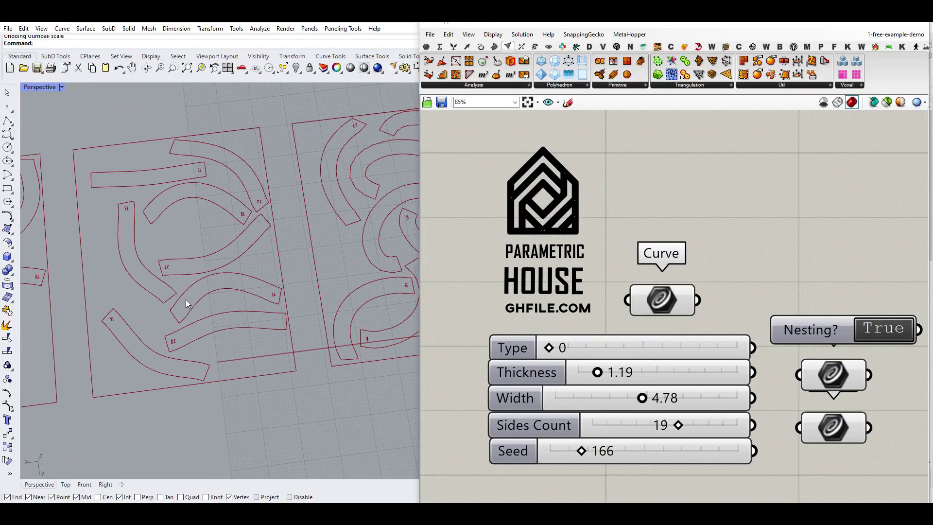
{"action": "scroll", "coordinate": [394, 318], "scroll_direction": "up", "scroll_amount": 8}
{"action": "scroll", "coordinate": [258, 311], "scroll_direction": "up", "scroll_amount": 7}
{"action": "scroll", "coordinate": [230, 328], "scroll_direction": "down", "scroll_amount": 8}
{"action": "scroll", "coordinate": [209, 323], "scroll_direction": "up", "scroll_amount": 7}
{"action": "mouse_move", "coordinate": [206, 326]}
{"action": "right_mouse_down"}
{"action": "mouse_move", "coordinate": [183, 278]}
{"action": "mouse_move", "coordinate": [239, 305]}
{"action": "mouse_move", "coordinate": [212, 310]}
{"action": "right_mouse_up"}
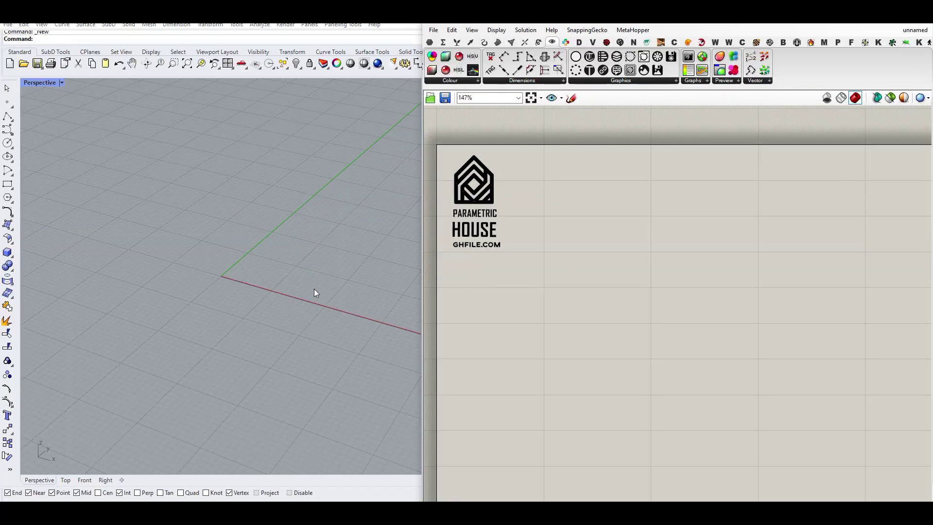
Step: Draw a nearly full arc on the ground plane, centred on the origin, leaving a gap on one side
{"action": "right_click_drag", "start_coordinate": [314, 288], "coordinate": [258, 300]}
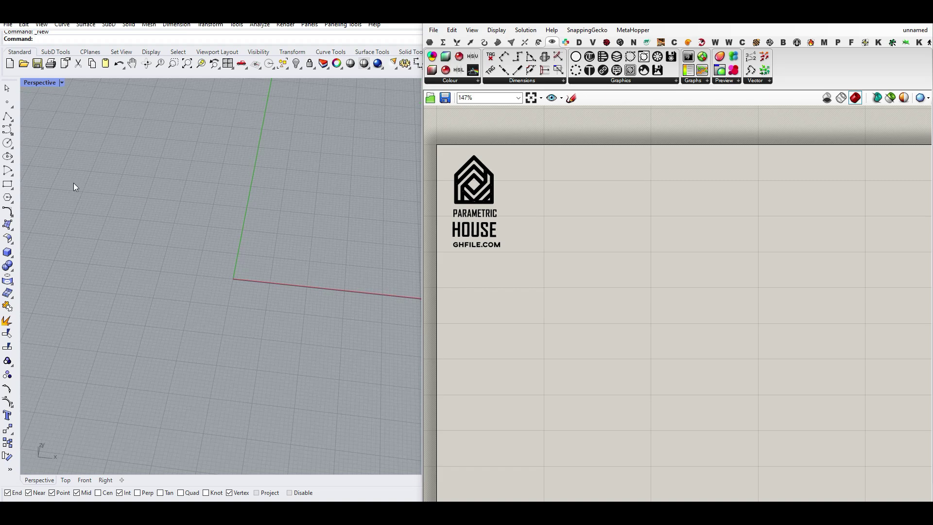
{"action": "left_click", "coordinate": [8, 172]}
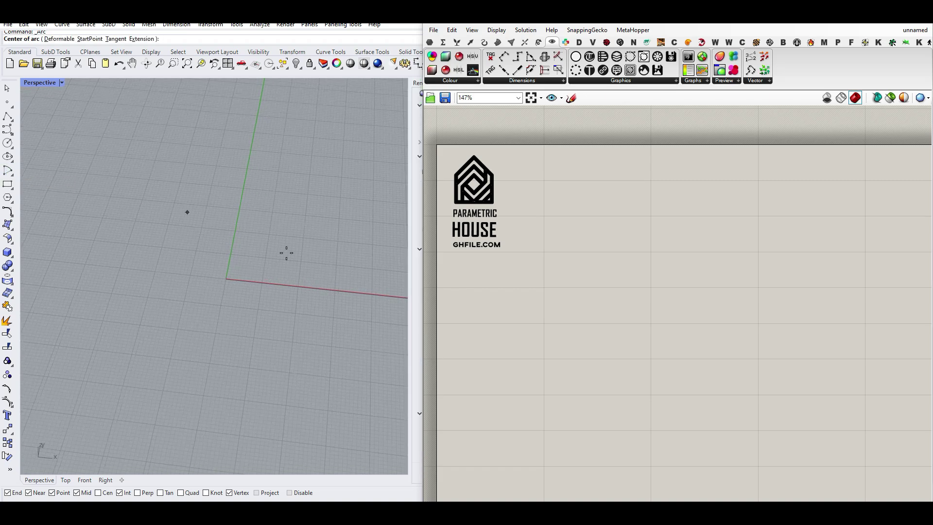
{"action": "type", "text": "0"}
{"action": "key", "text": "Return"}
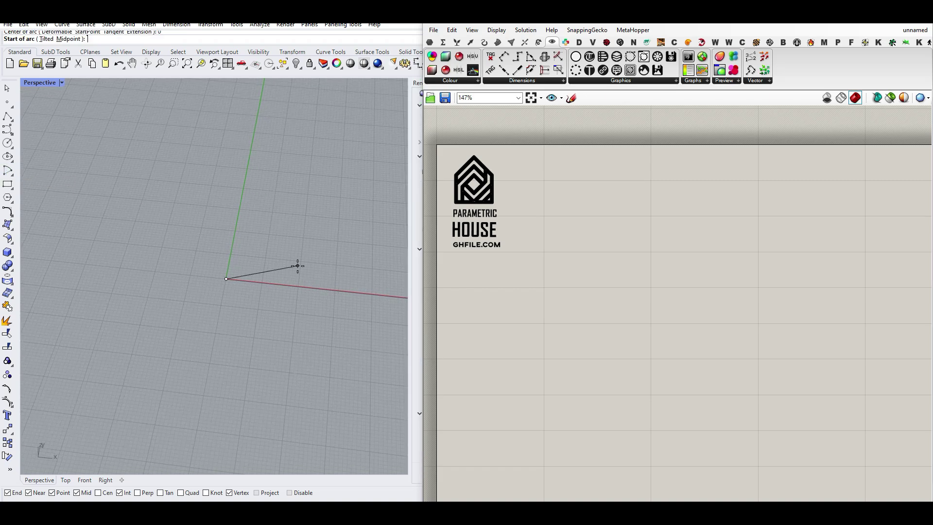
{"action": "left_click", "coordinate": [250, 318]}
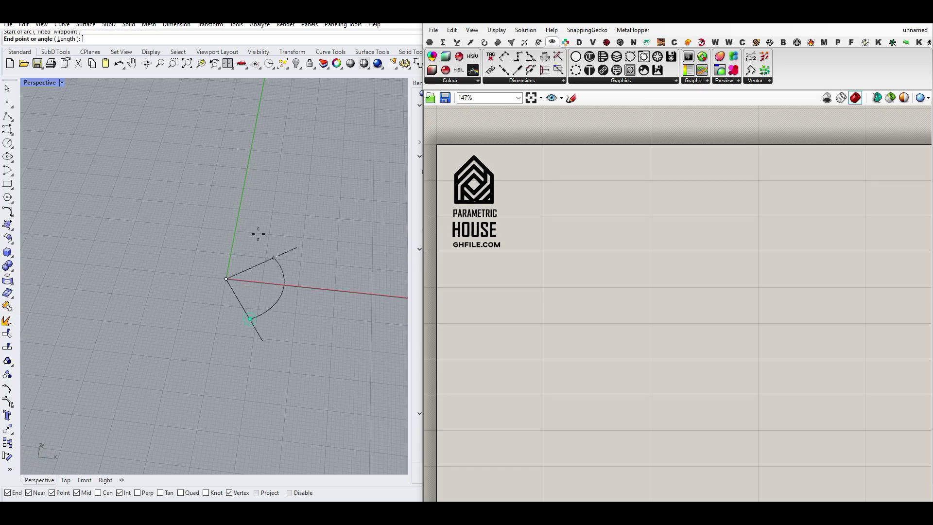
{"action": "left_click", "coordinate": [204, 305]}
Step: Copy the arc vertically above the first one and rotate the copy so its gap faces the opposite side
{"action": "right_click_drag", "start_coordinate": [208, 308], "coordinate": [234, 296]}
{"action": "left_click", "coordinate": [255, 319]}
{"action": "left_click_drag", "start_coordinate": [233, 297], "coordinate": [232, 144]}
{"action": "left_click_drag", "start_coordinate": [199, 173], "coordinate": [270, 154]}
{"action": "left_click", "coordinate": [311, 202]}
{"action": "right_click_drag", "start_coordinate": [307, 214], "coordinate": [290, 221]}
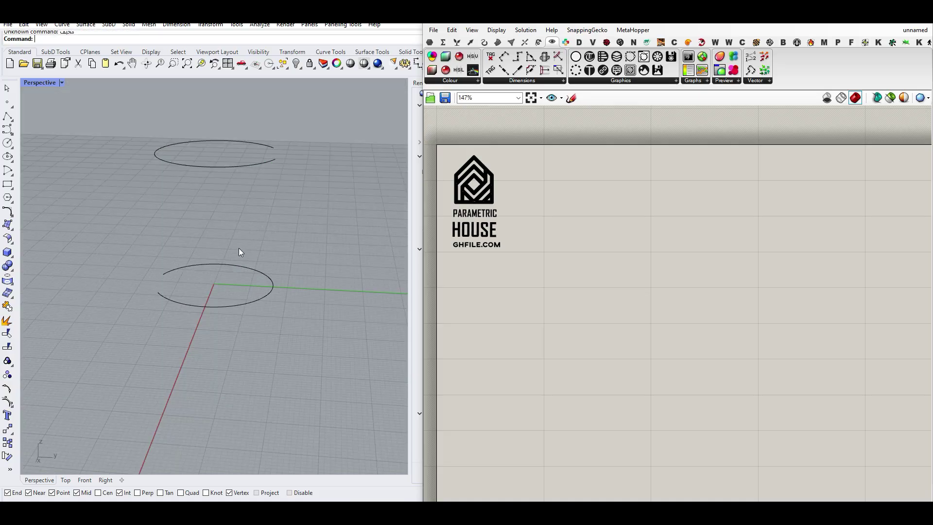
Step: Loft a surface between the lower and upper arcs with the Normal style
{"action": "key", "text": "Return"}
{"action": "left_click", "coordinate": [208, 262]}
{"action": "left_click", "coordinate": [226, 166]}
{"action": "key", "text": "Return"}
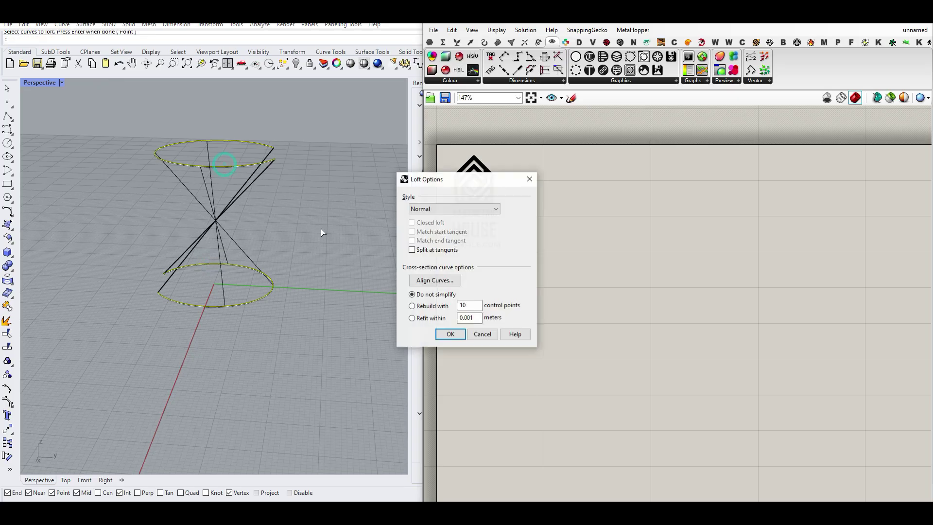
{"action": "left_click", "coordinate": [447, 333]}
Step: Switch the perspective viewport to a shaded display mode
{"action": "left_click", "coordinate": [40, 83]}
{"action": "left_click", "coordinate": [59, 127]}
{"action": "mouse_move", "coordinate": [162, 245]}
{"action": "right_mouse_down"}
{"action": "mouse_move", "coordinate": [277, 242]}
{"action": "mouse_move", "coordinate": [255, 231]}
{"action": "right_mouse_up"}
{"action": "scroll", "coordinate": [230, 215], "scroll_direction": "up", "scroll_amount": 6}
{"action": "scroll", "coordinate": [226, 217], "scroll_direction": "down", "scroll_amount": 9}
{"action": "scroll", "coordinate": [255, 232], "scroll_direction": "up", "scroll_amount": 5}
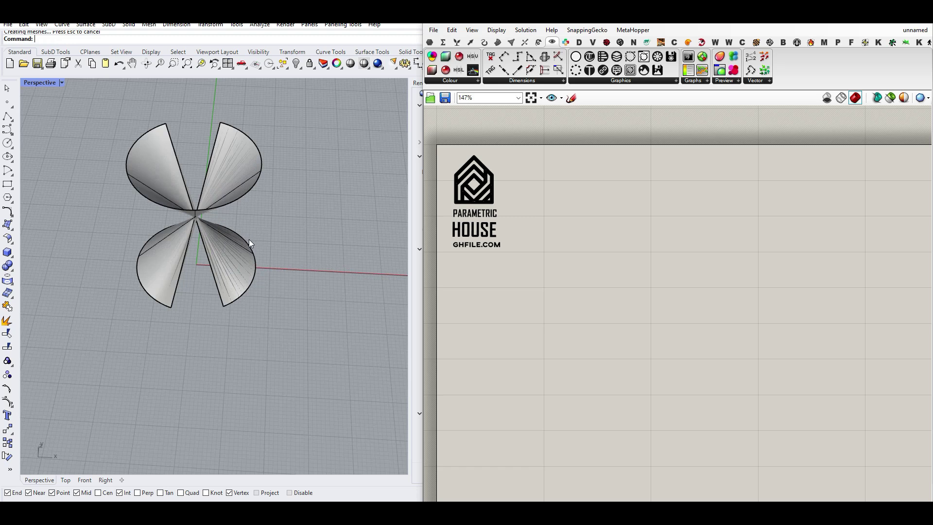
Step: Undo the loft between the two arcs
{"action": "key", "text": "ctrl+z"}
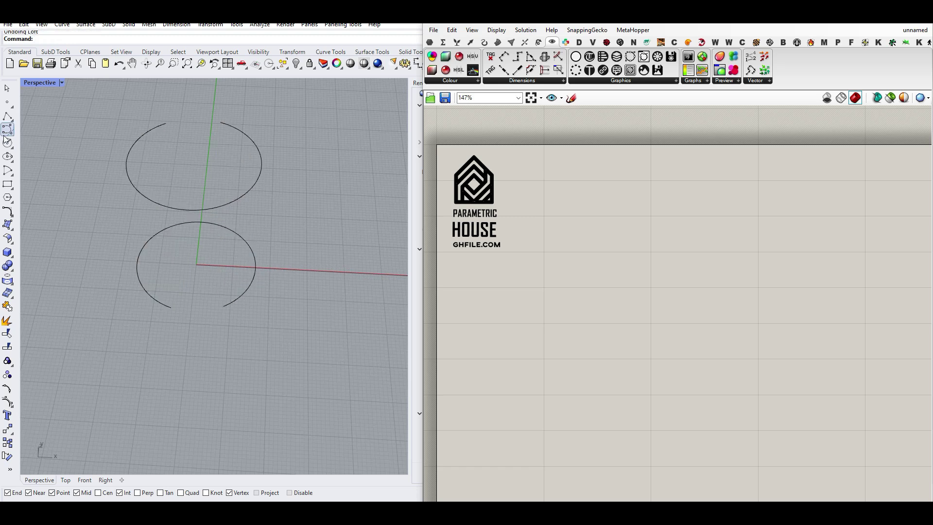
Step: Draw a straight polyline about 33 m long across the lower arc, from one side of it to the other
{"action": "left_click", "coordinate": [8, 117]}
{"action": "right_click_drag", "start_coordinate": [216, 225], "coordinate": [196, 158]}
{"action": "right_click_drag", "start_coordinate": [167, 243], "coordinate": [165, 271]}
{"action": "scroll", "coordinate": [164, 248], "scroll_direction": "up", "scroll_amount": 2}
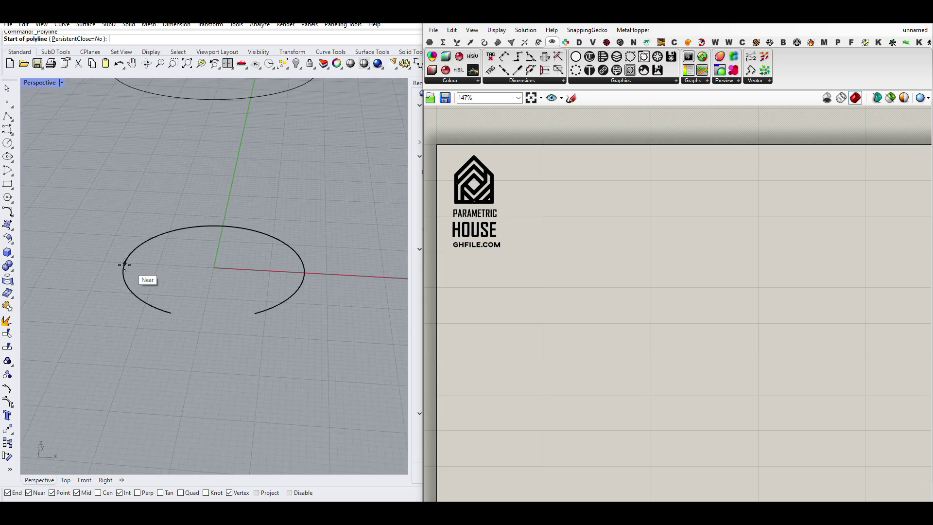
{"action": "left_click", "coordinate": [125, 265]}
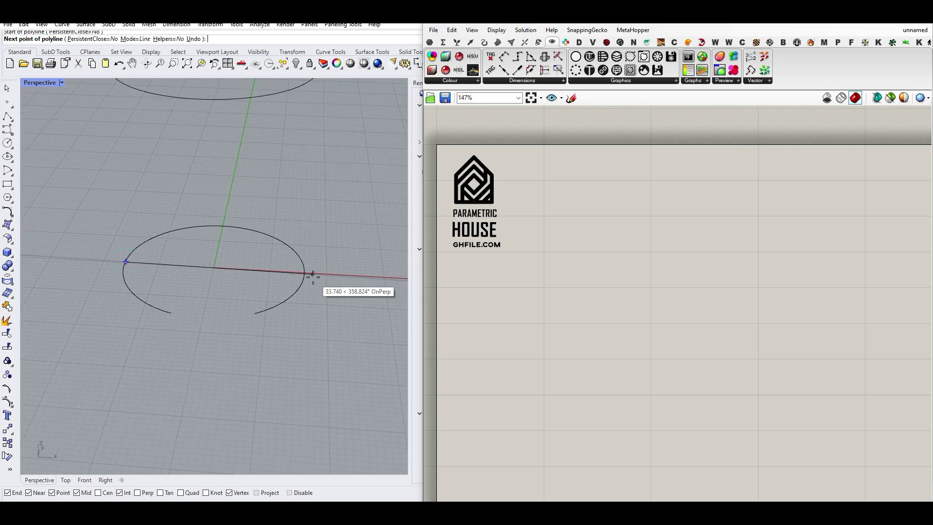
{"action": "left_click", "coordinate": [304, 275]}
{"action": "key", "text": "Return"}
Step: Move the straight line up to a height between the lower and upper arcs
{"action": "left_click", "coordinate": [225, 268]}
{"action": "left_click_drag", "start_coordinate": [215, 226], "coordinate": [215, 136]}
{"action": "scroll", "coordinate": [323, 265], "scroll_direction": "down", "scroll_amount": 3}
{"action": "scroll", "coordinate": [326, 276], "scroll_direction": "up", "scroll_amount": 3}
Step: Run Dir on all three curves and flip the direction of the lower arc
{"action": "left_click_drag", "start_coordinate": [328, 329], "coordinate": [209, 156]}
{"action": "type", "text": "Dir"}
{"action": "key", "text": "Return"}
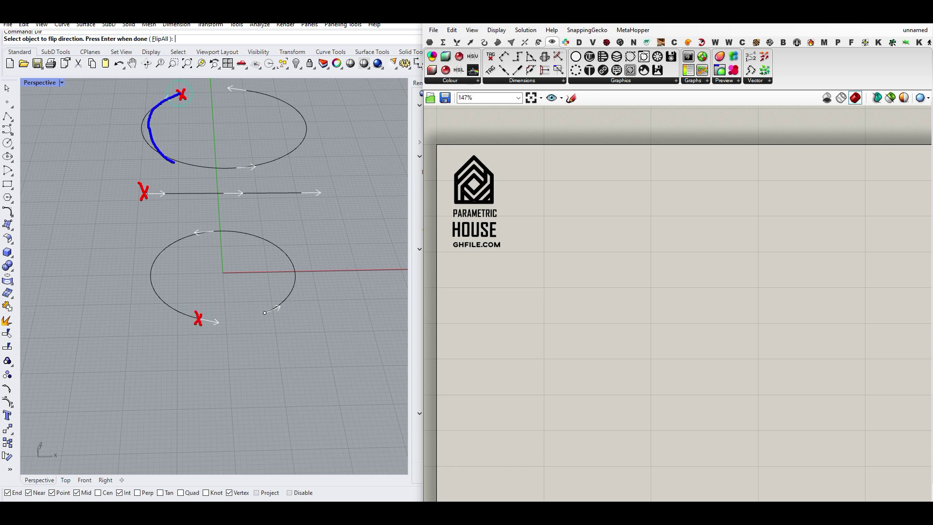
{"action": "left_click_drag", "start_coordinate": [153, 193], "coordinate": [212, 193]}
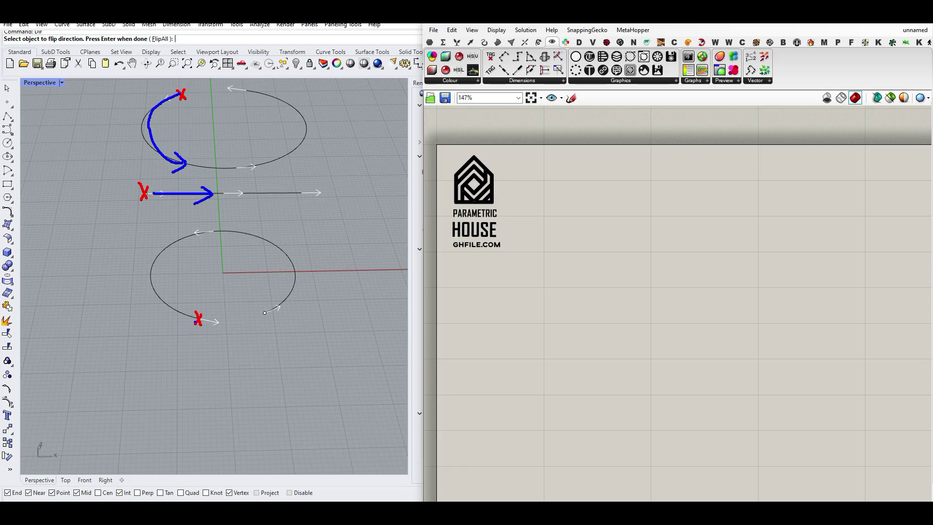
{"action": "key", "text": "Escape"}
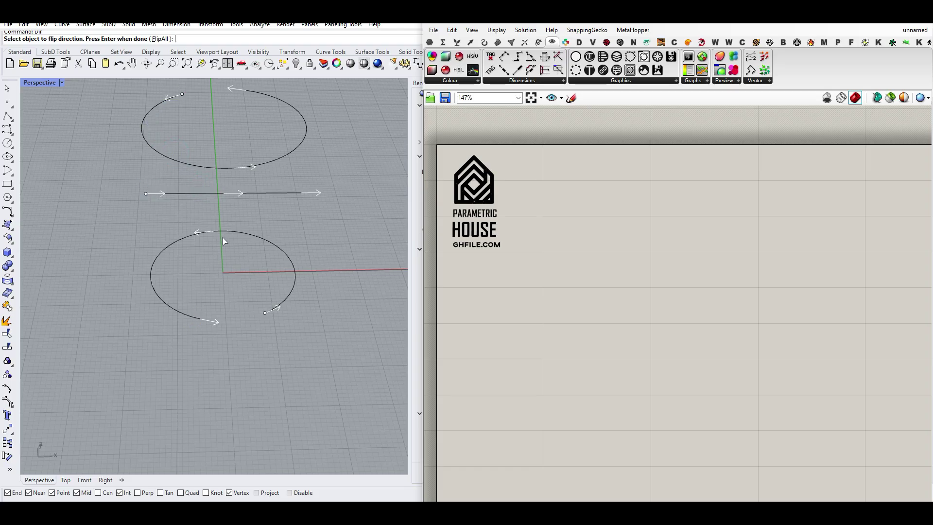
{"action": "left_click", "coordinate": [181, 241]}
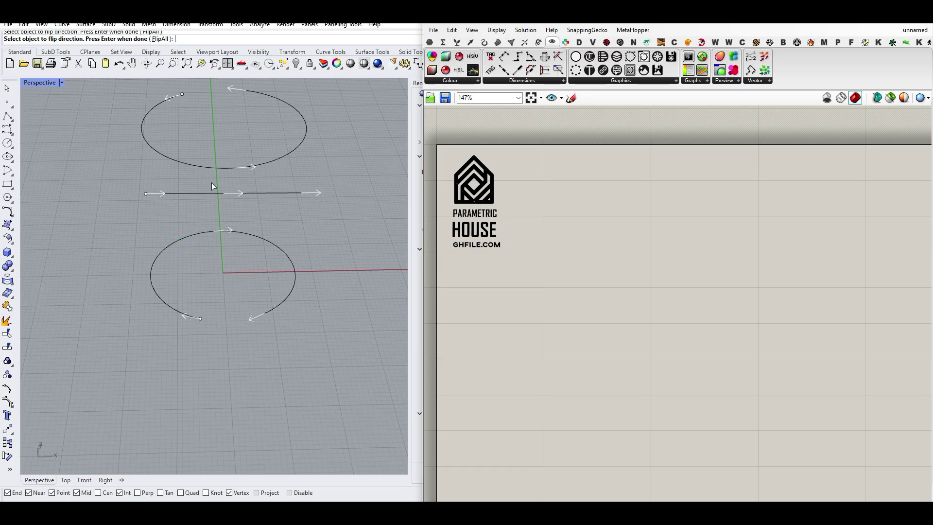
{"action": "key", "text": "Return"}
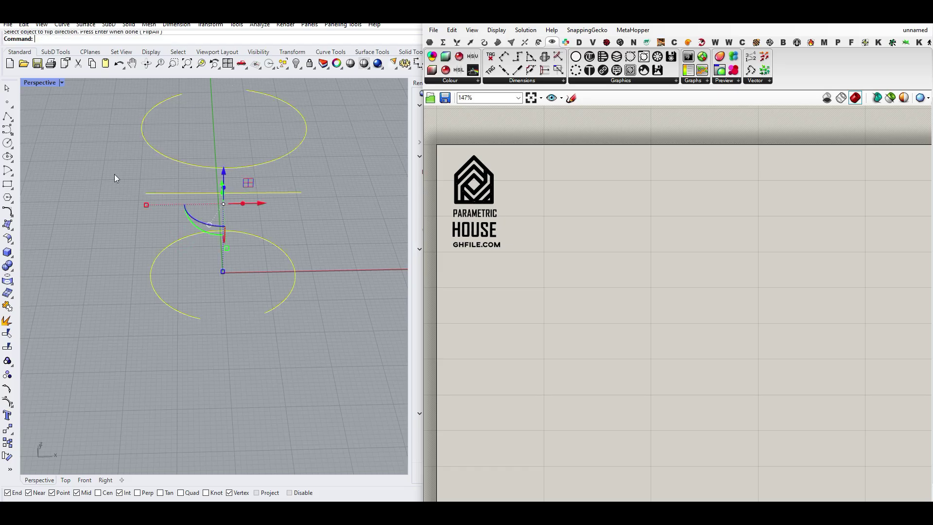
Step: Loft a Normal-style surface through the lower arc, the straight line and the upper arc
{"action": "type", "text": "loft"}
{"action": "key", "text": "Return"}
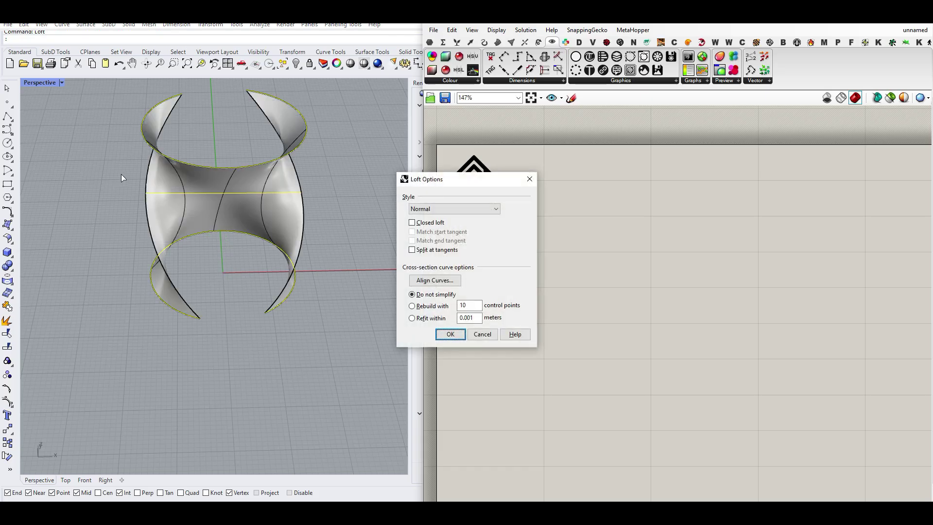
{"action": "left_click", "coordinate": [448, 334]}
{"action": "right_click_drag", "start_coordinate": [255, 345], "coordinate": [232, 296]}
Step: Contour the lofted surface vertically from its lower corner with a distance of 2 m between contours
{"action": "left_click", "coordinate": [231, 294]}
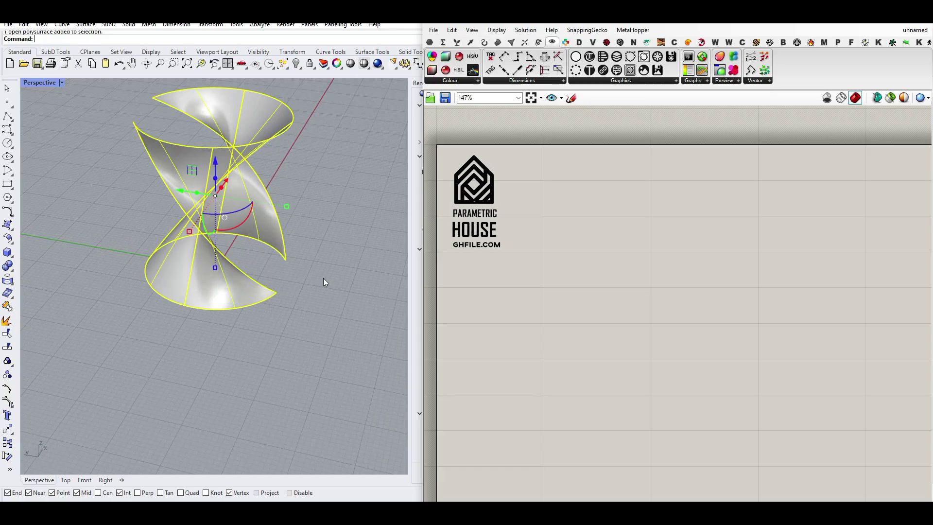
{"action": "type", "text": "ContinueCurve"}
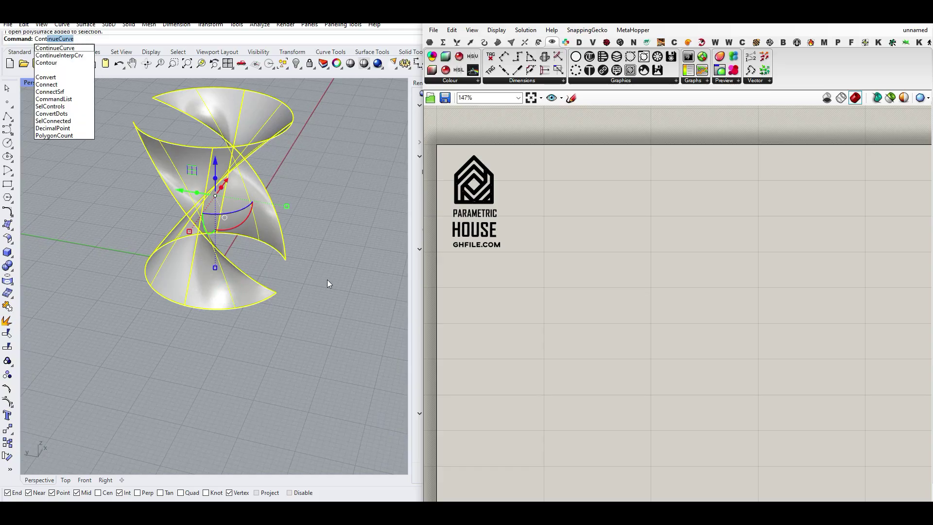
{"action": "left_click", "coordinate": [62, 63]}
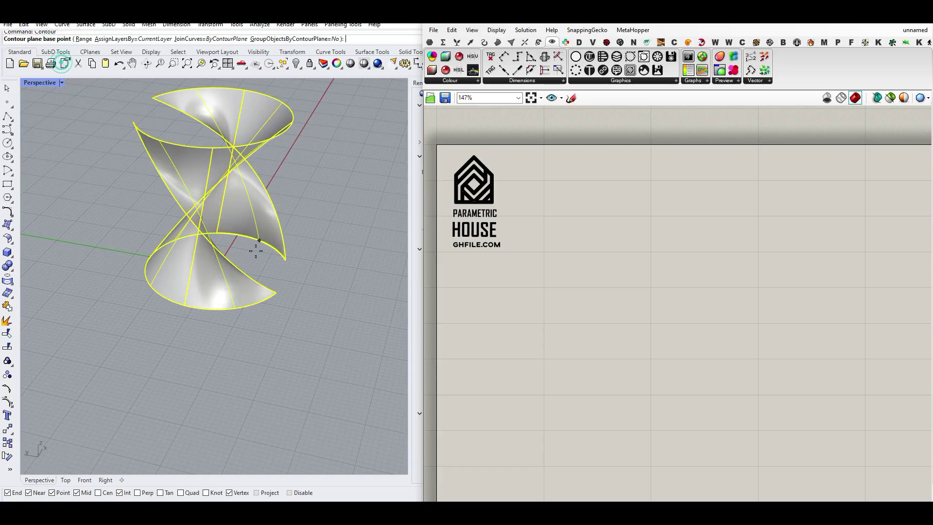
{"action": "left_click", "coordinate": [276, 292]}
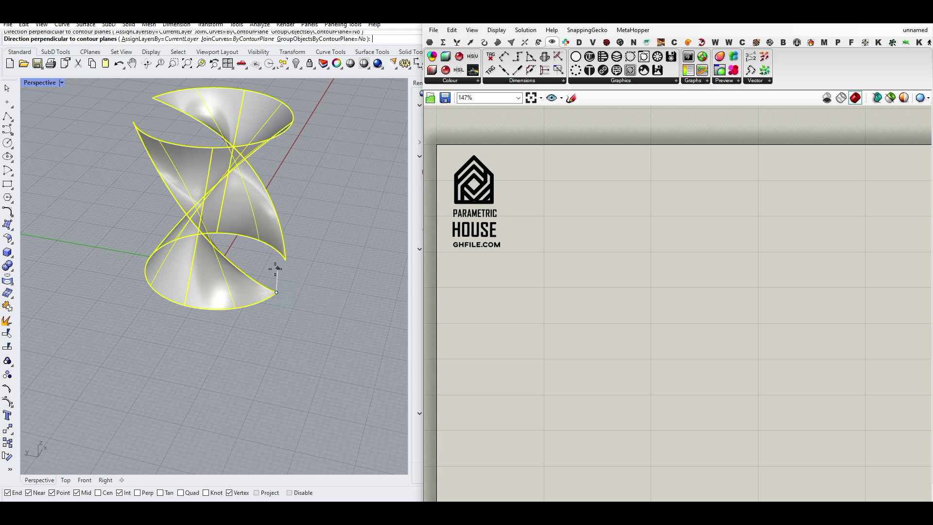
{"action": "right_click_drag", "start_coordinate": [274, 263], "coordinate": [256, 265]}
{"action": "scroll", "coordinate": [258, 267], "scroll_direction": "up", "scroll_amount": 2}
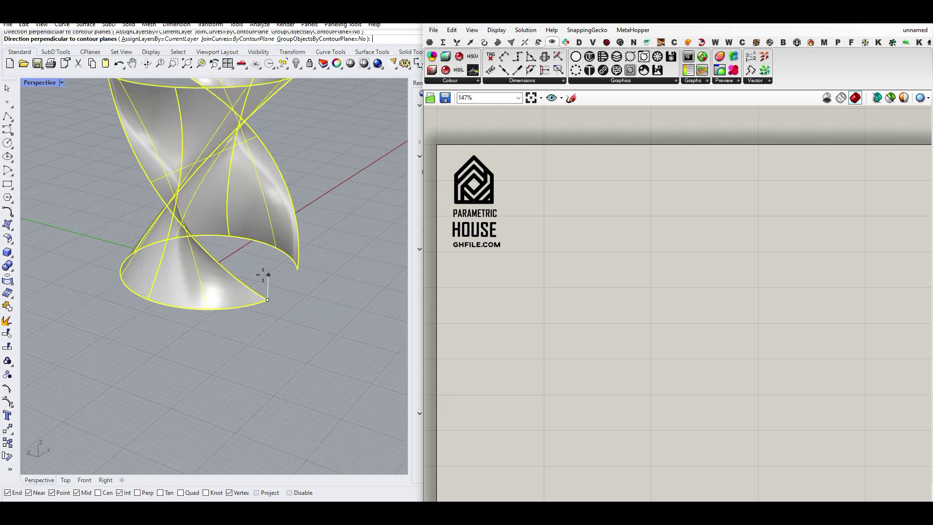
{"action": "left_click", "coordinate": [263, 274]}
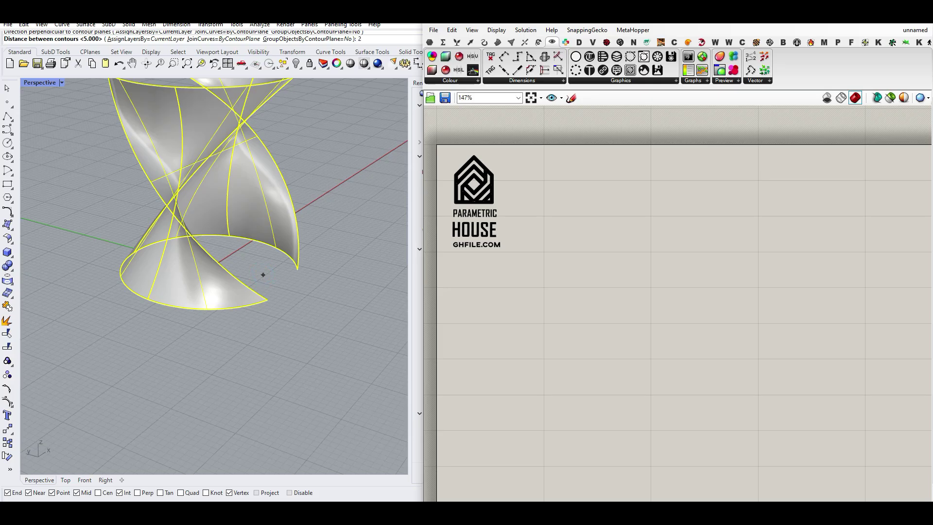
{"action": "key", "text": "Return"}
Step: Move the lofted surface aside, away from the contour curves
{"action": "scroll", "coordinate": [315, 270], "scroll_direction": "down", "scroll_amount": 4}
{"action": "left_click_drag", "start_coordinate": [247, 234], "coordinate": [191, 195]}
{"action": "left_click", "coordinate": [198, 144]}
{"action": "right_click_drag", "start_coordinate": [198, 144], "coordinate": [175, 331]}
{"action": "scroll", "coordinate": [220, 227], "scroll_direction": "up", "scroll_amount": 10}
Step: Offset the lowest contour curve outward by 3 m
{"action": "left_click", "coordinate": [234, 350]}
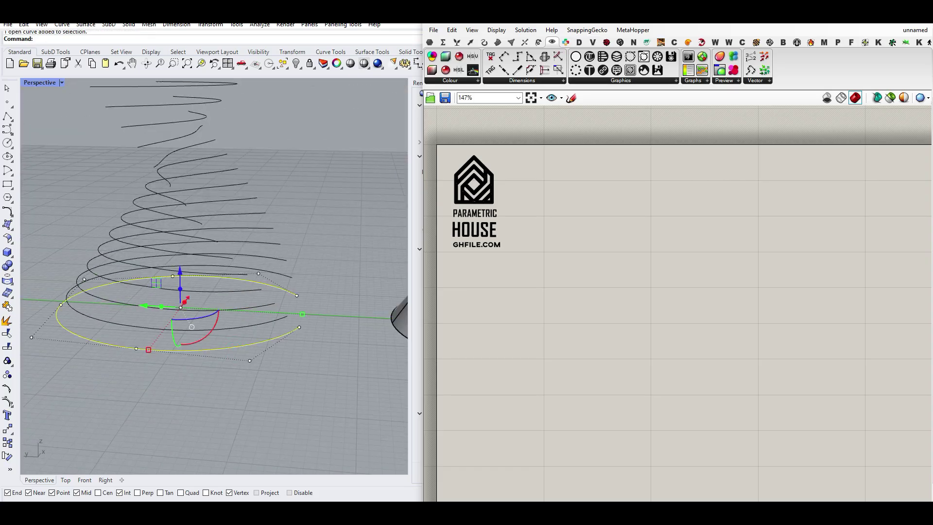
{"action": "key", "text": "Return"}
{"action": "right_click_drag", "start_coordinate": [294, 350], "coordinate": [167, 386]}
{"action": "left_click", "coordinate": [58, 39]}
{"action": "type", "text": "3"}
{"action": "key", "text": "Return"}
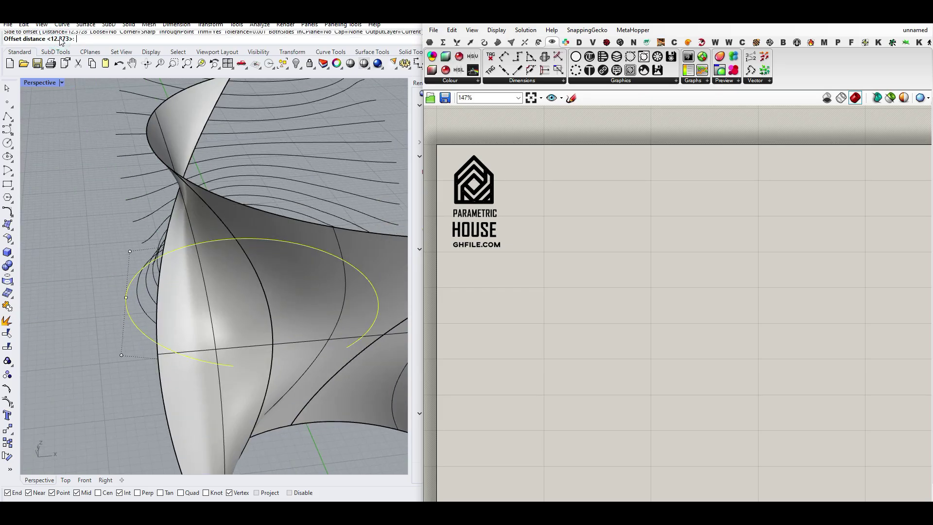
{"action": "scroll", "coordinate": [142, 371], "scroll_direction": "down", "scroll_amount": 10}
{"action": "right_click_drag", "start_coordinate": [161, 371], "coordinate": [243, 384]}
{"action": "scroll", "coordinate": [192, 430], "scroll_direction": "up", "scroll_amount": 8}
{"action": "scroll", "coordinate": [248, 388], "scroll_direction": "up", "scroll_amount": 4}
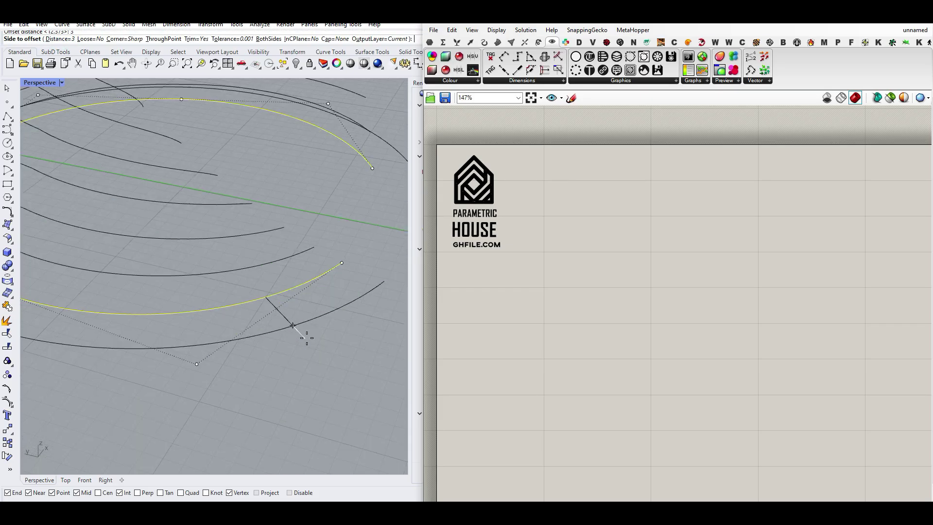
{"action": "left_click", "coordinate": [354, 299]}
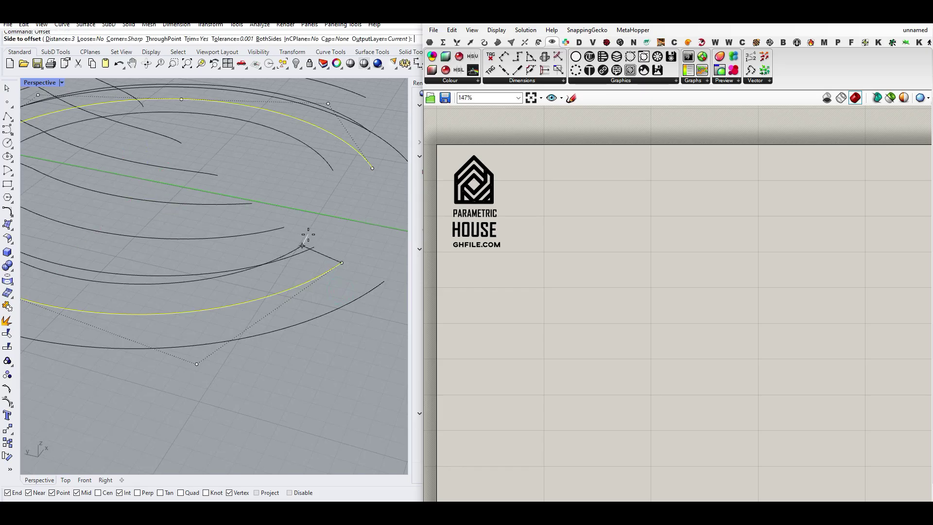
Step: Offset the same lowest contour curve inward by 3 m and clear the selection
{"action": "right_click_drag", "start_coordinate": [318, 299], "coordinate": [271, 317]}
{"action": "scroll", "coordinate": [282, 295], "scroll_direction": "down", "scroll_amount": 4}
{"action": "key", "text": "Escape"}
{"action": "scroll", "coordinate": [281, 286], "scroll_direction": "up", "scroll_amount": 5}
Step: Loft a flat strip between the outer and inner offset curves with the Normal style
{"action": "left_click", "coordinate": [376, 208]}
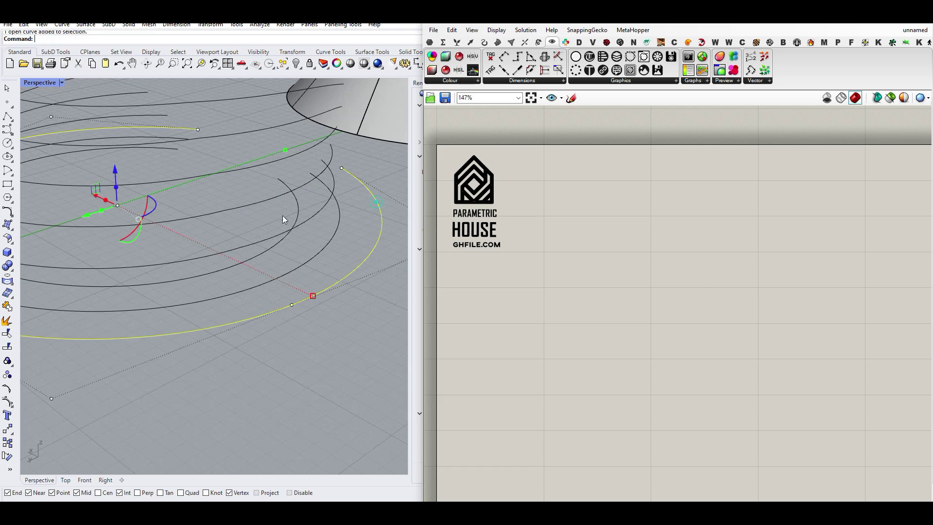
{"action": "left_click", "coordinate": [286, 239], "text": "shift"}
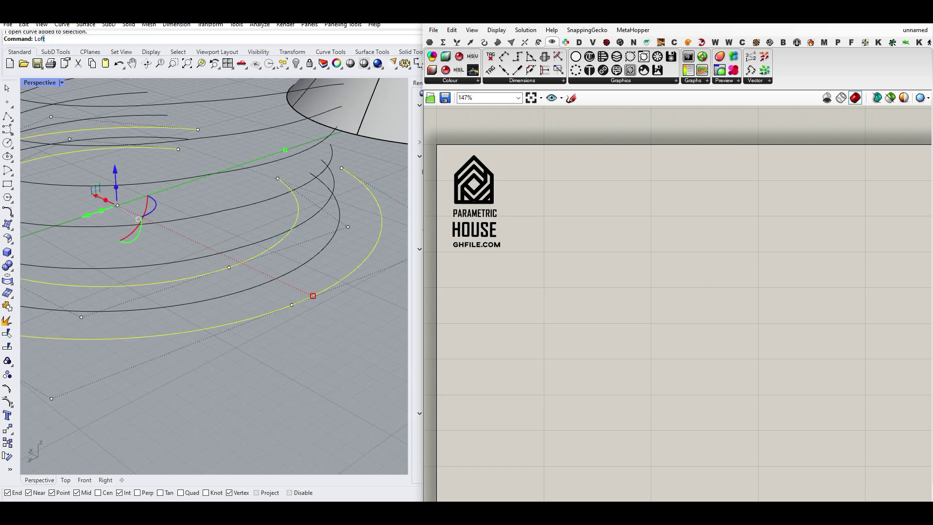
{"action": "key", "text": "Return"}
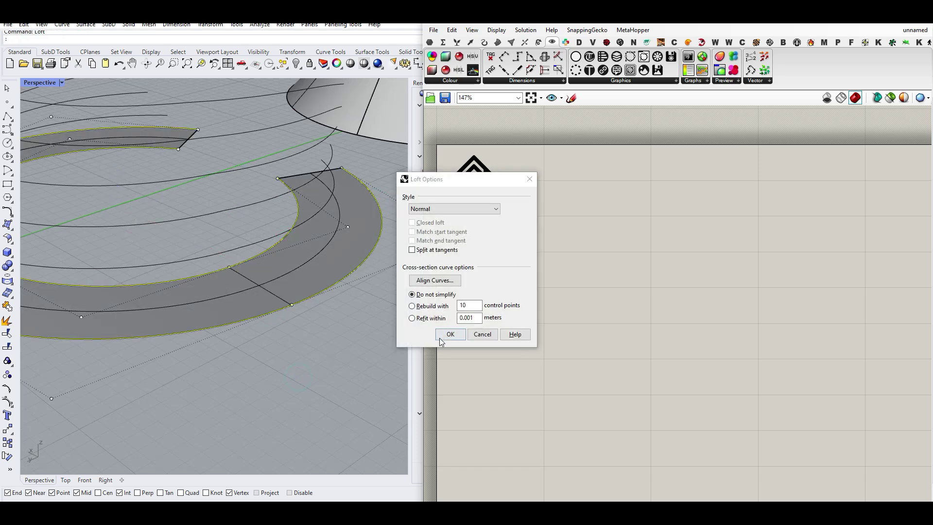
{"action": "left_click", "coordinate": [441, 337]}
Step: Extrude the flat lofted strip upward into a thick solid band
{"action": "scroll", "coordinate": [329, 350], "scroll_direction": "down", "scroll_amount": 6}
{"action": "right_click_drag", "start_coordinate": [327, 350], "coordinate": [248, 310]}
{"action": "scroll", "coordinate": [246, 307], "scroll_direction": "up", "scroll_amount": 5}
{"action": "left_click", "coordinate": [231, 319]}
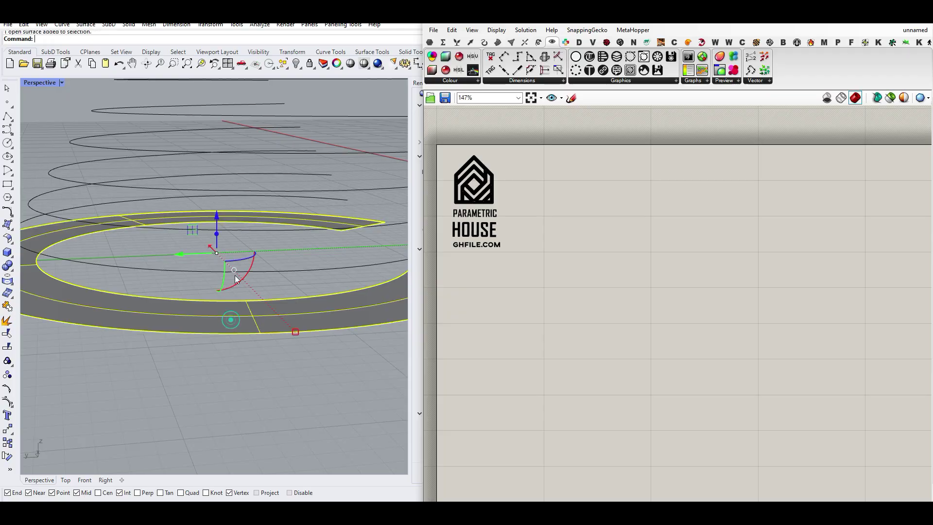
{"action": "left_click_drag", "start_coordinate": [217, 237], "coordinate": [219, 206]}
{"action": "right_click_drag", "start_coordinate": [243, 322], "coordinate": [247, 295]}
{"action": "scroll", "coordinate": [247, 294], "scroll_direction": "down", "scroll_amount": 6}
{"action": "right_click_drag", "start_coordinate": [320, 110], "coordinate": [255, 134]}
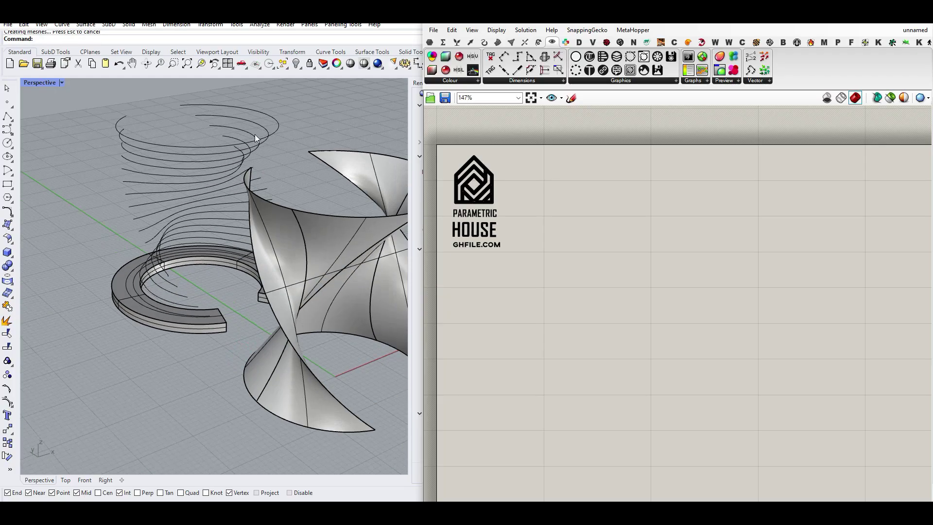
Step: Undo the strip, the contours and the lofted surface back to the three original guide curves
{"action": "scroll", "coordinate": [182, 234], "scroll_direction": "down", "scroll_amount": 6}
{"action": "right_click_drag", "start_coordinate": [183, 232], "coordinate": [208, 184]}
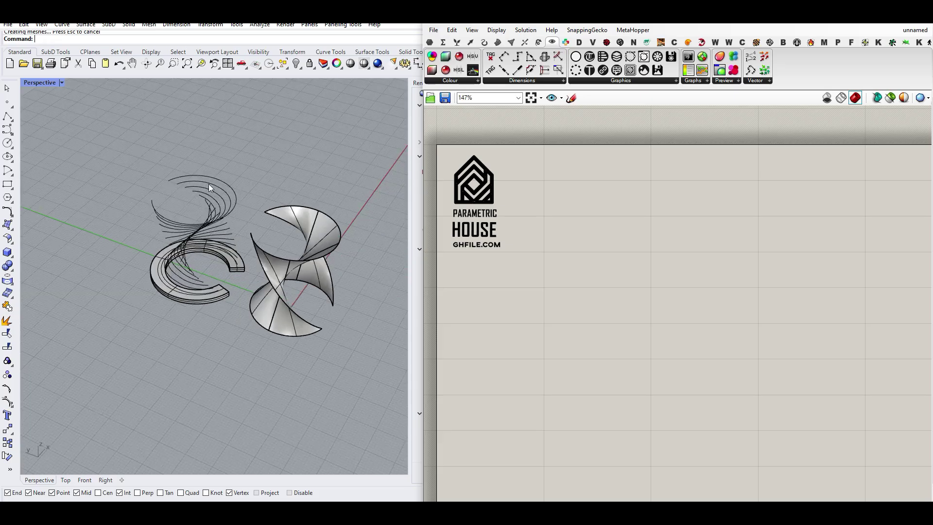
{"action": "left_click_drag", "start_coordinate": [353, 350], "coordinate": [331, 331]}
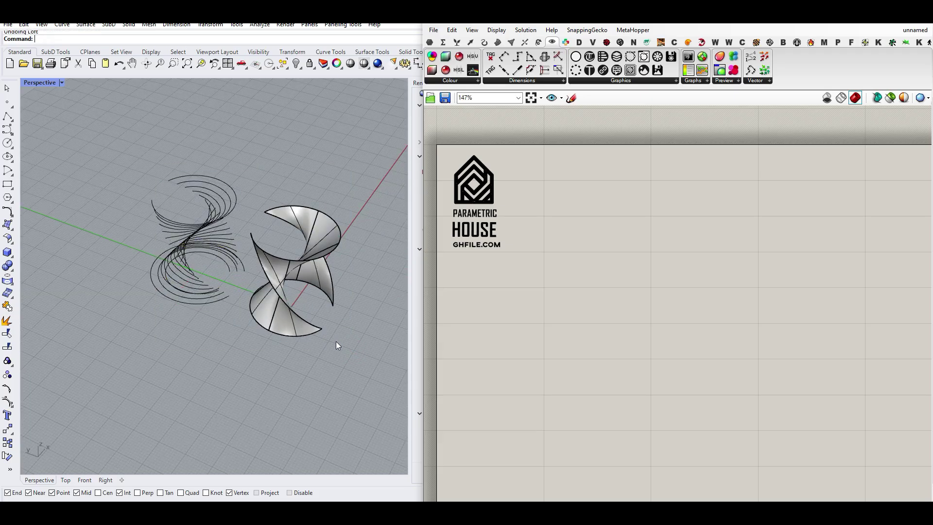
{"action": "key", "text": "ctrl+z"}
{"action": "key", "text": "ctrl+z"}
{"action": "right_click_drag", "start_coordinate": [313, 326], "coordinate": [270, 264]}
{"action": "scroll", "coordinate": [270, 279], "scroll_direction": "up", "scroll_amount": 5}
{"action": "scroll", "coordinate": [268, 265], "scroll_direction": "up", "scroll_amount": 3}
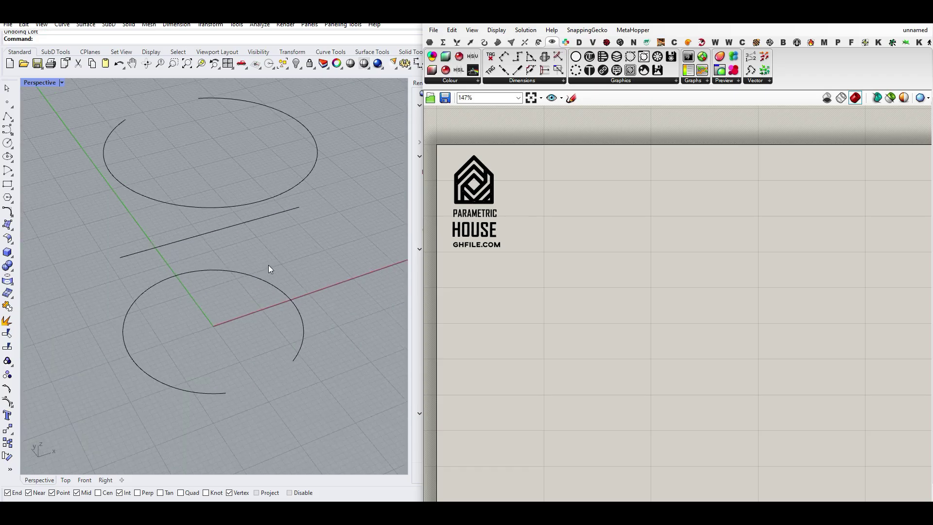
Step: Switch to Grasshopper and add a Curve parameter to the canvas
{"action": "left_click", "coordinate": [430, 42]}
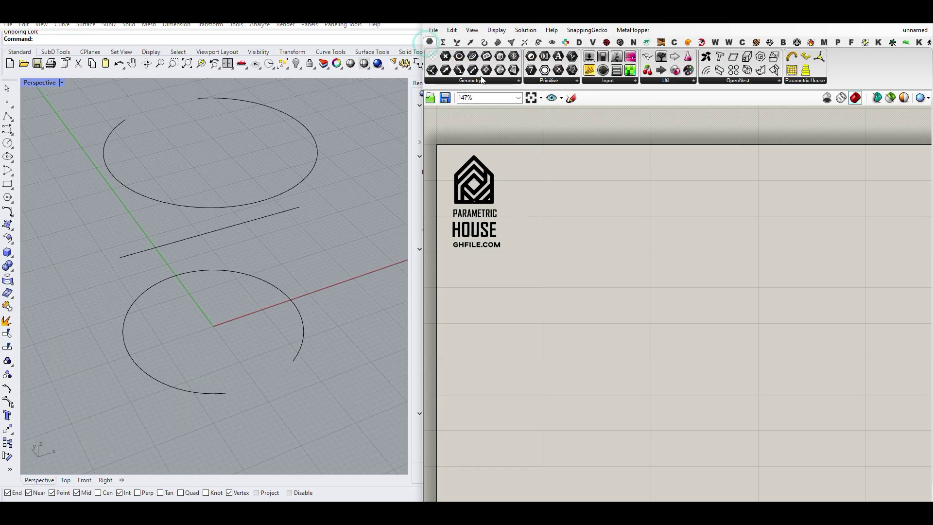
{"action": "left_click_drag", "start_coordinate": [470, 58], "coordinate": [558, 266]}
{"action": "left_click", "coordinate": [495, 31]}
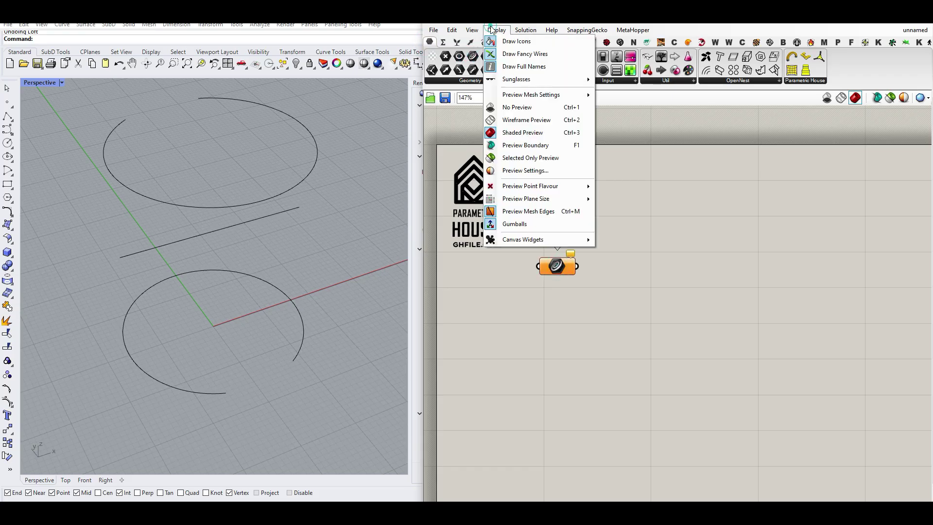
{"action": "left_click", "coordinate": [646, 164]}
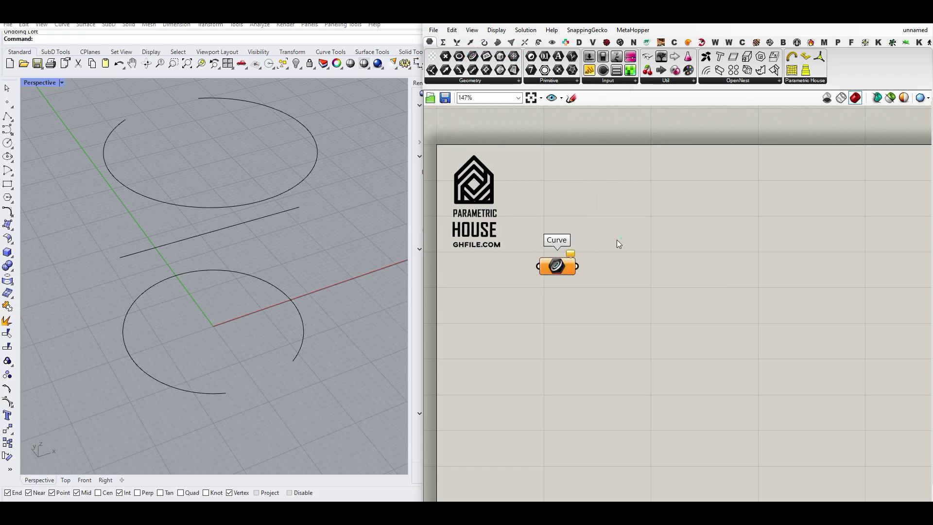
Step: Reference the three guide curves from bottom to top as multiple curves in the Curve parameter
{"action": "right_click", "coordinate": [559, 266]}
{"action": "left_click", "coordinate": [604, 410]}
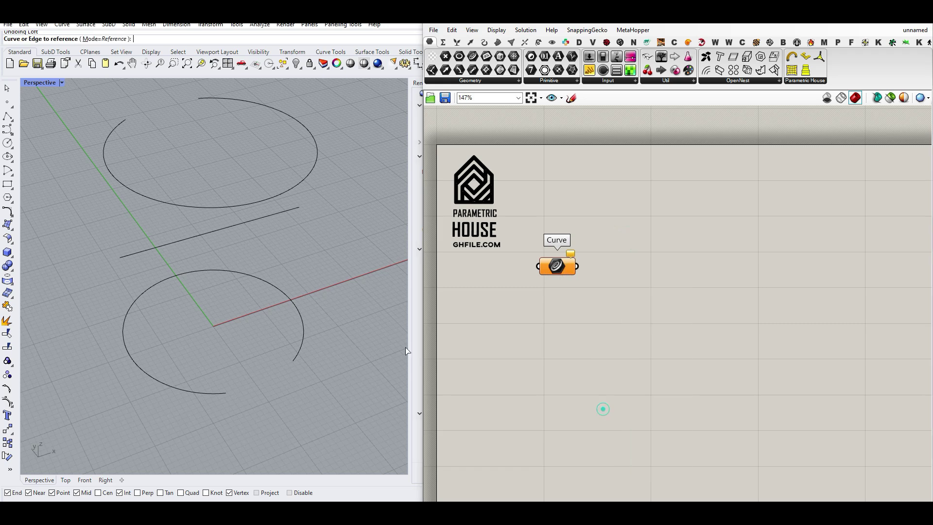
{"action": "left_click", "coordinate": [220, 269]}
{"action": "left_click", "coordinate": [237, 200]}
{"action": "key", "text": "Return"}
Step: Add a Loft component and connect the Curve parameter to its Curves input
{"action": "right_click_drag", "start_coordinate": [330, 258], "coordinate": [325, 287], "text": "shift"}
{"action": "left_click", "coordinate": [494, 44]}
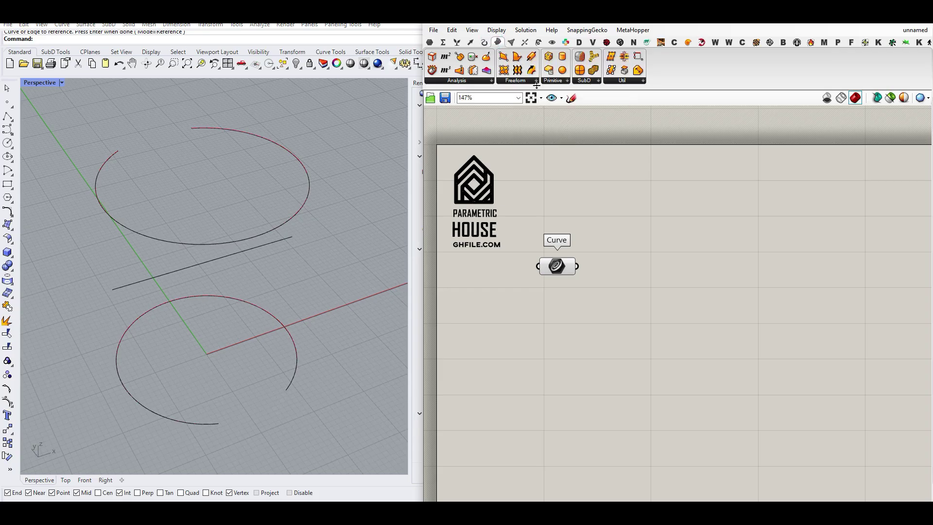
{"action": "left_click_drag", "start_coordinate": [518, 71], "coordinate": [642, 275]}
{"action": "left_click", "coordinate": [623, 233]}
{"action": "right_click_drag", "start_coordinate": [272, 291], "coordinate": [241, 267]}
{"action": "scroll", "coordinate": [293, 264], "scroll_direction": "down", "scroll_amount": 8}
{"action": "scroll", "coordinate": [235, 225], "scroll_direction": "up", "scroll_amount": 3}
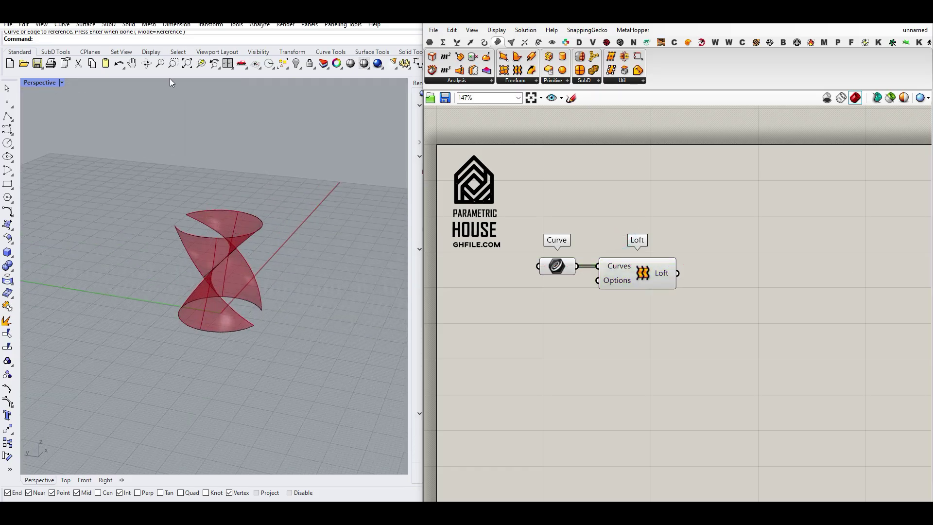
Step: Try reshaping the guide curves with the gumball to test the live loft, and undo the edits
{"action": "left_click", "coordinate": [186, 63]}
{"action": "left_click", "coordinate": [223, 204]}
{"action": "left_click_drag", "start_coordinate": [215, 136], "coordinate": [159, 281]}
{"action": "left_click", "coordinate": [318, 249]}
{"action": "right_click_drag", "start_coordinate": [187, 305], "coordinate": [235, 200]}
{"action": "left_click", "coordinate": [207, 224]}
{"action": "left_click_drag", "start_coordinate": [158, 212], "coordinate": [128, 236]}
{"action": "left_click", "coordinate": [336, 249]}
{"action": "right_click_drag", "start_coordinate": [287, 251], "coordinate": [256, 263]}
{"action": "key", "text": "ctrl+z"}
{"action": "left_click", "coordinate": [318, 259]}
Step: Add a Loft Options component below the Curve parameter and connect it to Loft's Options input
{"action": "mouse_move", "coordinate": [691, 284]}
{"action": "right_mouse_down"}
{"action": "mouse_move", "coordinate": [561, 295]}
{"action": "mouse_move", "coordinate": [707, 280]}
{"action": "right_mouse_up"}
{"action": "scroll", "coordinate": [569, 286], "scroll_direction": "up", "scroll_amount": 3}
{"action": "right_click_drag", "start_coordinate": [593, 306], "coordinate": [715, 310]}
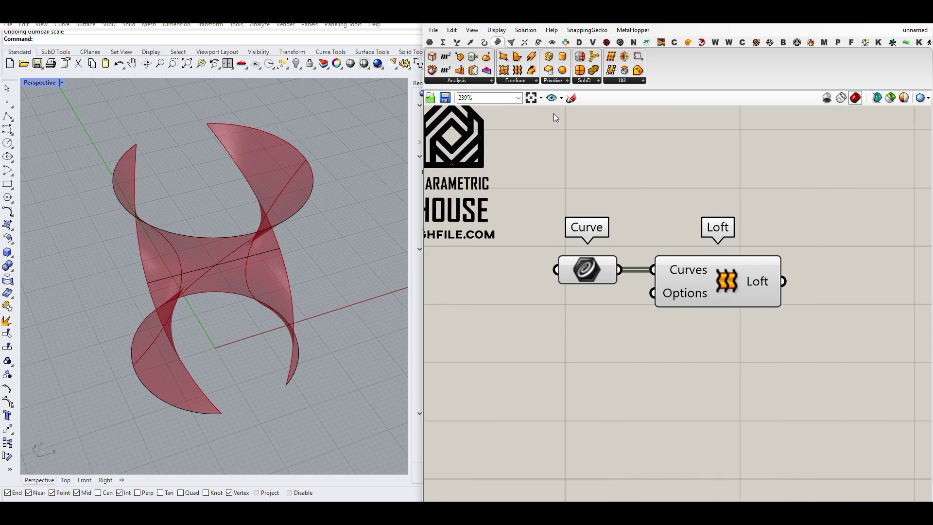
{"action": "left_click", "coordinate": [529, 86]}
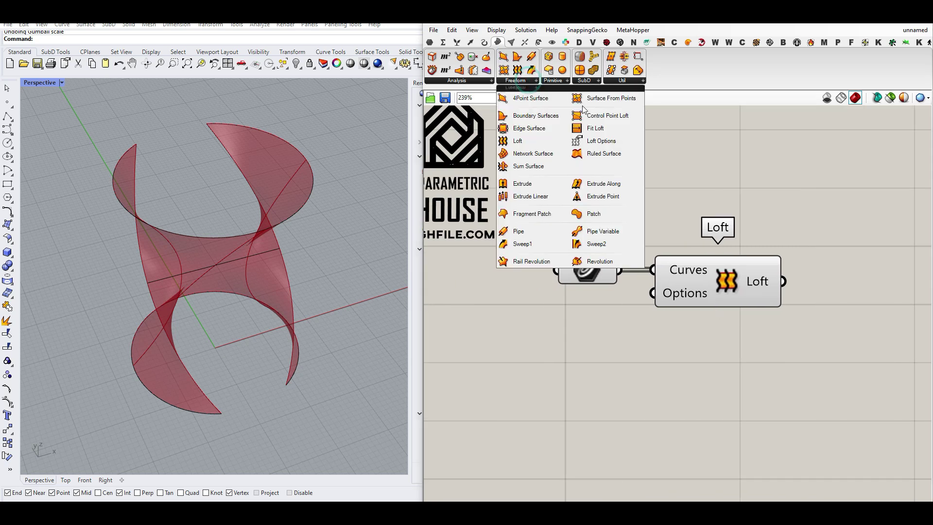
{"action": "left_click", "coordinate": [593, 141]}
{"action": "left_click", "coordinate": [588, 369]}
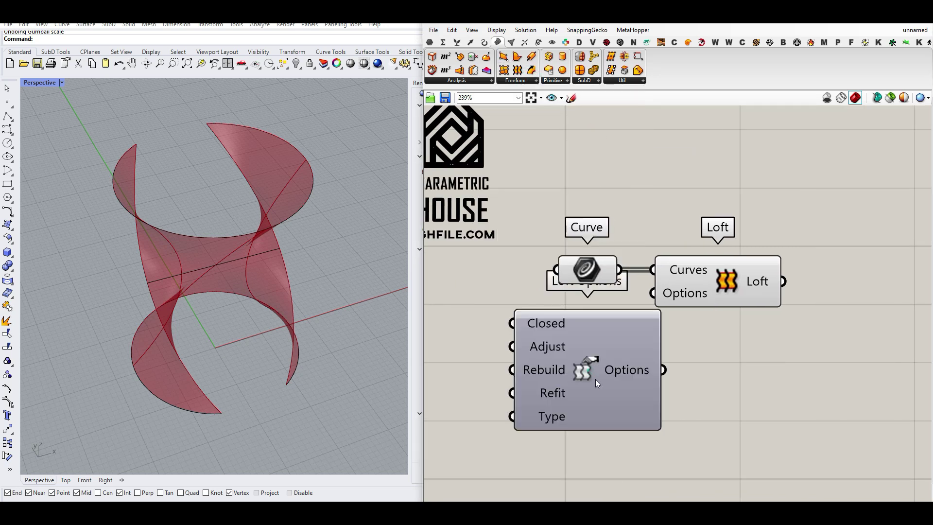
{"action": "right_click_drag", "start_coordinate": [596, 379], "coordinate": [618, 300]}
{"action": "left_click_drag", "start_coordinate": [687, 293], "coordinate": [694, 236]}
{"action": "right_click_drag", "start_coordinate": [689, 303], "coordinate": [799, 249]}
{"action": "left_click_drag", "start_coordinate": [739, 240], "coordinate": [726, 265]}
Step: Set the Type input of Loft Options to Straight and inspect the loft from several angles
{"action": "right_click", "coordinate": [674, 313]}
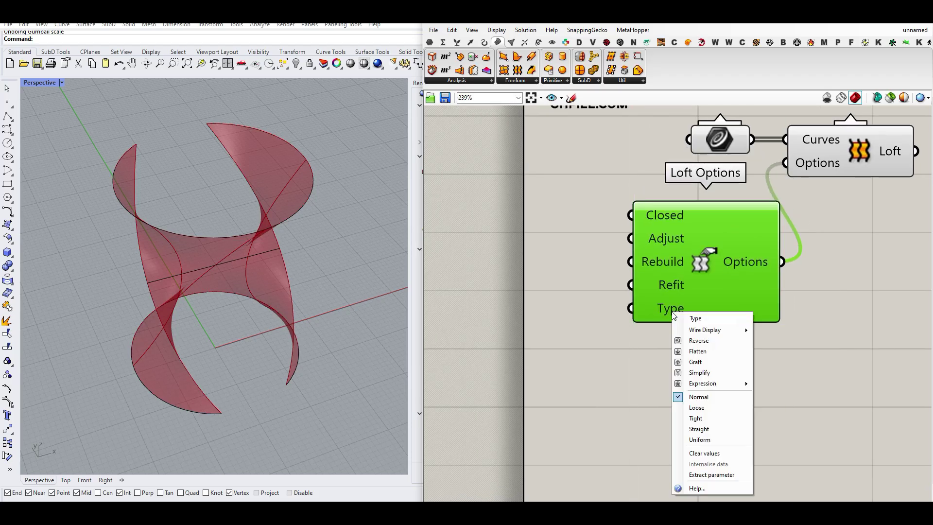
{"action": "left_click", "coordinate": [699, 429]}
{"action": "right_click_drag", "start_coordinate": [286, 292], "coordinate": [231, 384]}
{"action": "right_click_drag", "start_coordinate": [121, 269], "coordinate": [313, 294]}
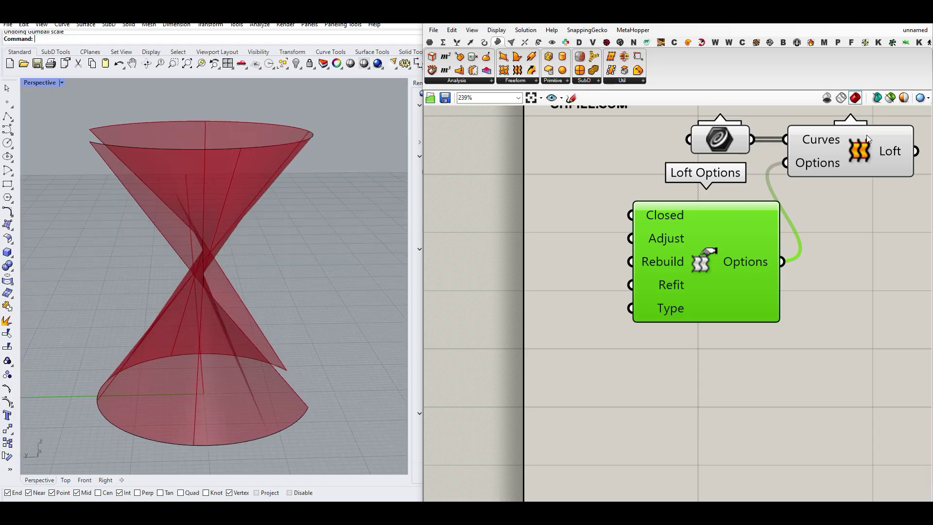
Step: Bake the straight loft into the Rhino model with the default attributes
{"action": "right_click", "coordinate": [891, 152]}
{"action": "left_click", "coordinate": [884, 184]}
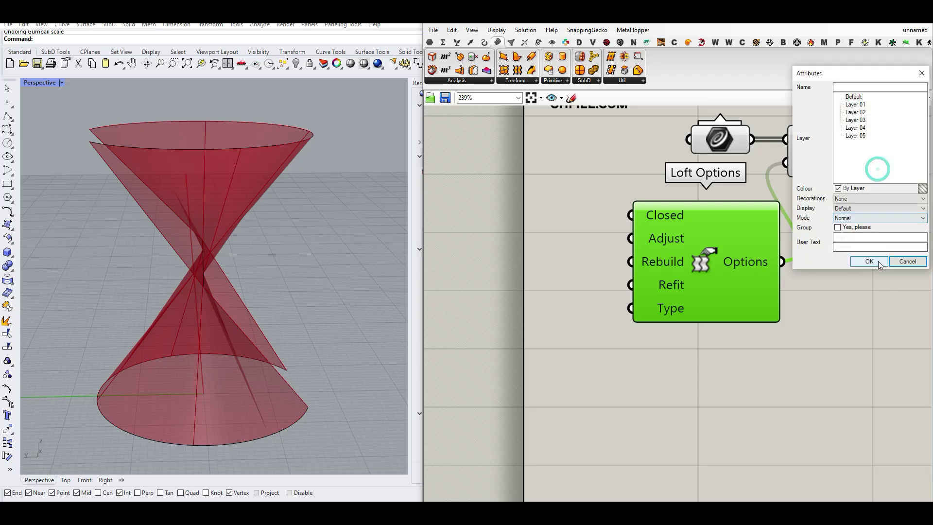
{"action": "left_click", "coordinate": [880, 264]}
{"action": "mouse_move", "coordinate": [145, 291]}
{"action": "right_mouse_down"}
{"action": "mouse_move", "coordinate": [93, 257]}
{"action": "mouse_move", "coordinate": [195, 301]}
{"action": "mouse_move", "coordinate": [327, 335]}
{"action": "mouse_move", "coordinate": [306, 316]}
{"action": "mouse_move", "coordinate": [245, 365]}
{"action": "right_mouse_up"}
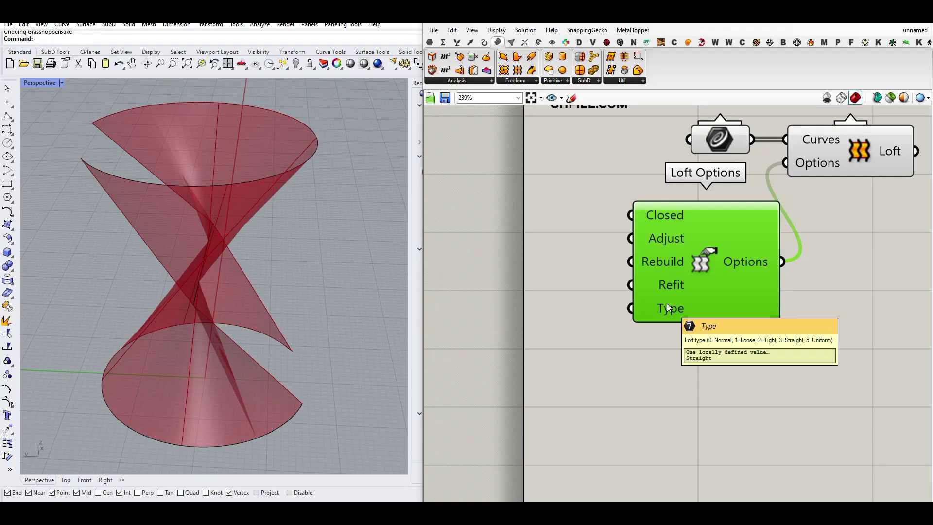
Step: Create an integer number slider from 0 to 5 and connect it to the Type input of Loft Options
{"action": "right_click_drag", "start_coordinate": [666, 303], "coordinate": [572, 313]}
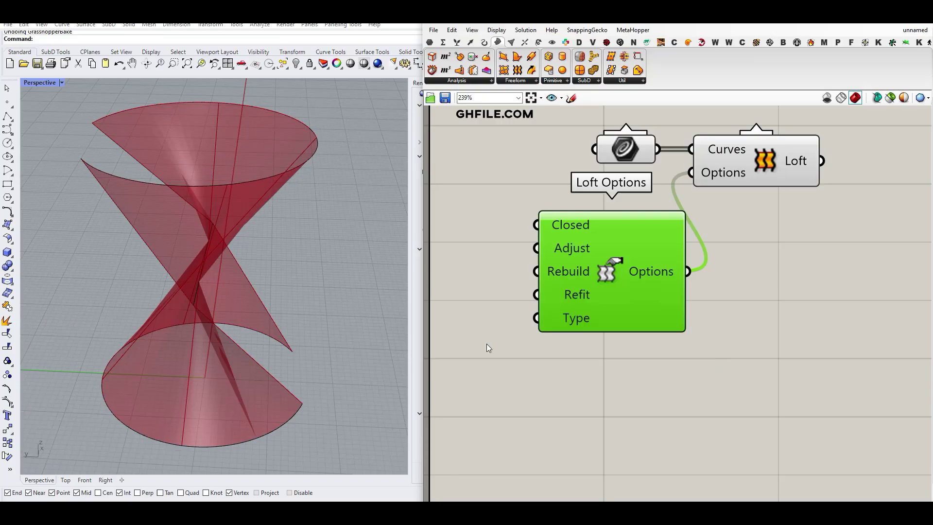
{"action": "right_click_drag", "start_coordinate": [486, 343], "coordinate": [686, 366]}
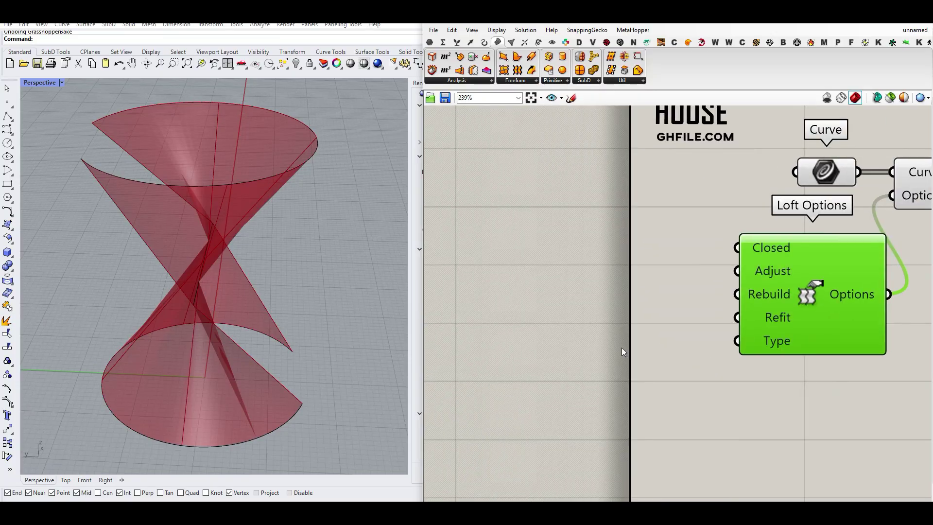
{"action": "double_click", "coordinate": [579, 337]}
{"action": "type", "text": "0"}
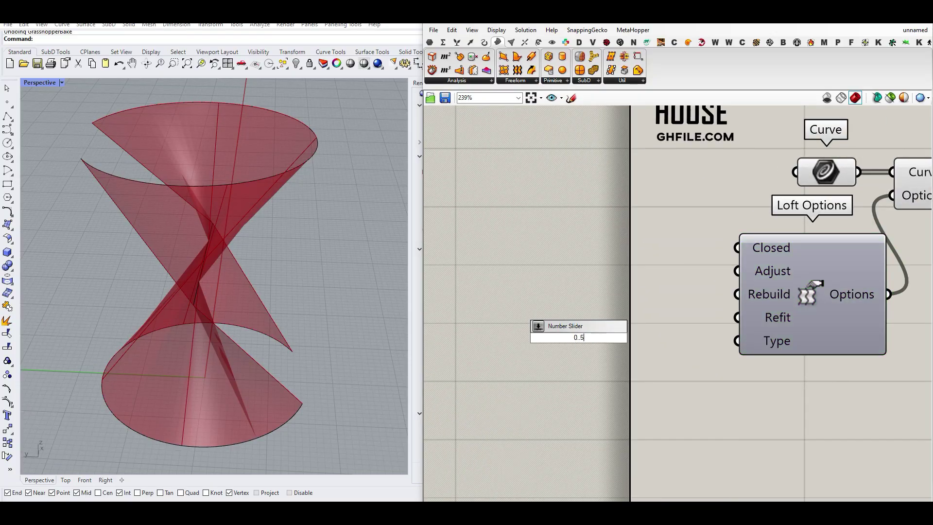
{"action": "type", "text": "..5"}
{"action": "key", "text": "Return"}
{"action": "right_click", "coordinate": [578, 339]}
{"action": "key", "text": "ctrl+a"}
{"action": "key", "text": "BackSpace"}
{"action": "type", "text": "Slider"}
{"action": "left_click", "coordinate": [580, 289]}
{"action": "left_click_drag", "start_coordinate": [699, 337], "coordinate": [632, 347]}
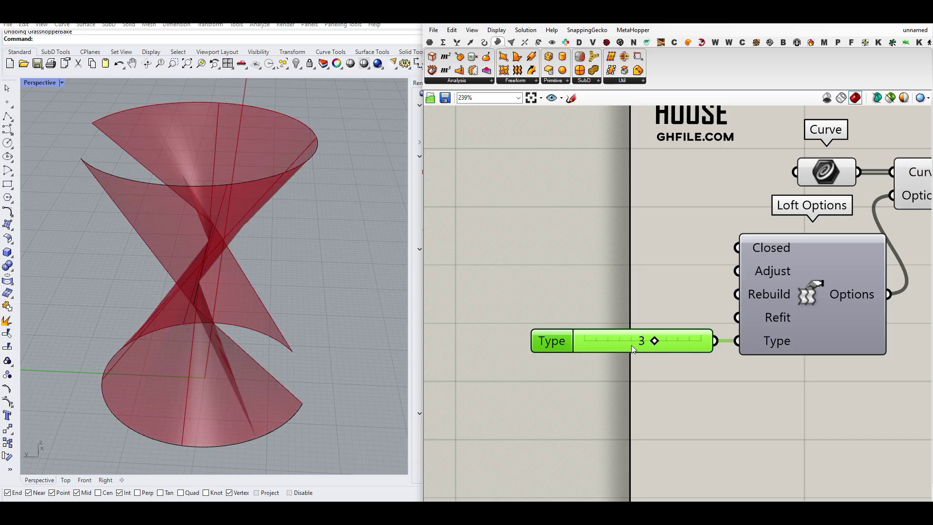
Step: Set the Type slider's upper limit to 3 and its value to 0 for a Normal loft
{"action": "double_click", "coordinate": [552, 340]}
{"action": "double_click", "coordinate": [609, 365]}
{"action": "type", "text": "3"}
{"action": "left_click", "coordinate": [559, 434]}
{"action": "left_click_drag", "start_coordinate": [700, 341], "coordinate": [580, 345]}
{"action": "scroll", "coordinate": [653, 319], "scroll_direction": "down", "scroll_amount": 4}
Step: Select the slider together with the loft components and shift them across the canvas
{"action": "scroll", "coordinate": [616, 245], "scroll_direction": "up", "scroll_amount": 2}
{"action": "scroll", "coordinate": [532, 270], "scroll_direction": "up", "scroll_amount": 2}
{"action": "right_click_drag", "start_coordinate": [532, 271], "coordinate": [745, 275]}
{"action": "scroll", "coordinate": [746, 275], "scroll_direction": "down", "scroll_amount": 2}
{"action": "left_click_drag", "start_coordinate": [750, 362], "coordinate": [607, 242]}
{"action": "left_click", "coordinate": [539, 340], "text": "shift"}
{"action": "left_click_drag", "start_coordinate": [614, 329], "coordinate": [690, 326]}
{"action": "left_click", "coordinate": [744, 193]}
Step: Add a Contour component to the canvas after the Loft component
{"action": "scroll", "coordinate": [773, 233], "scroll_direction": "up", "scroll_amount": 2}
{"action": "right_click_drag", "start_coordinate": [791, 252], "coordinate": [592, 252]}
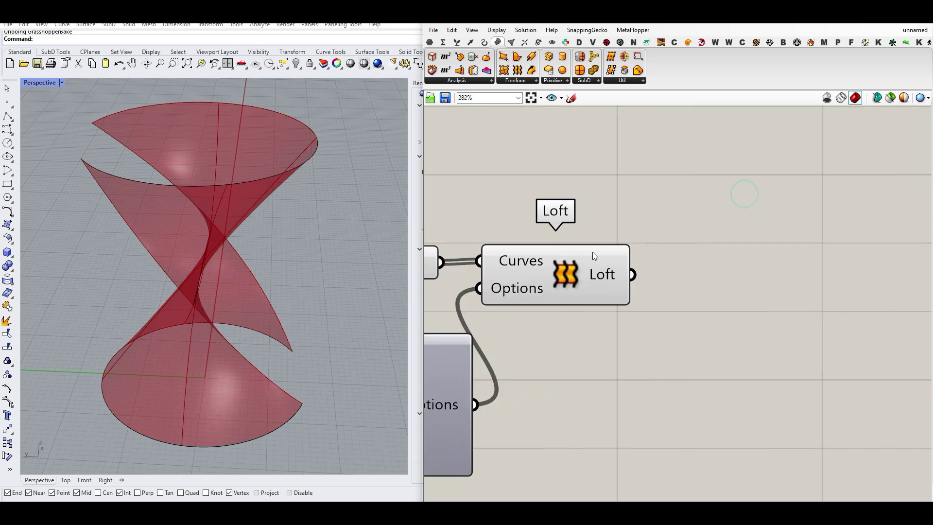
{"action": "scroll", "coordinate": [593, 256], "scroll_direction": "up", "scroll_amount": 2}
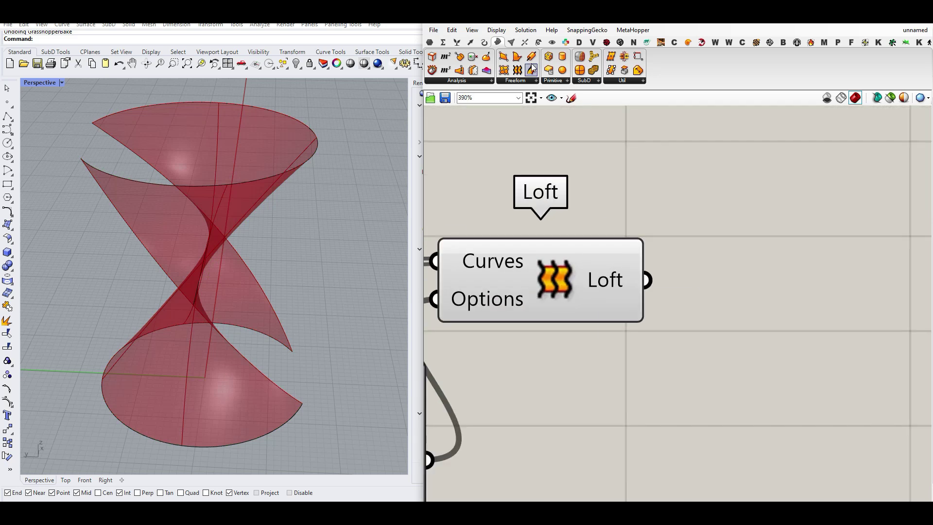
{"action": "left_click", "coordinate": [525, 41]}
{"action": "left_click", "coordinate": [466, 79]}
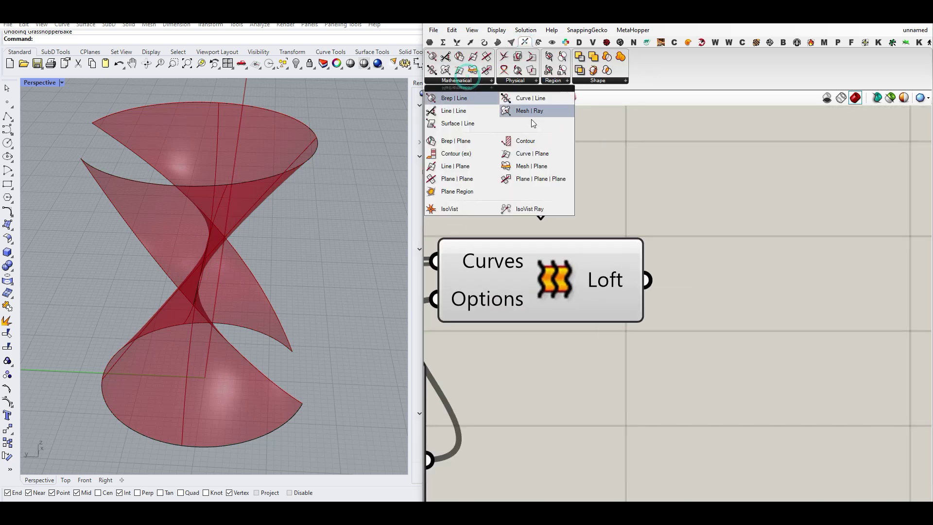
{"action": "left_click", "coordinate": [530, 141]}
{"action": "left_click", "coordinate": [784, 349]}
Step: Connect the Loft output to Contour's Shape input and leave more space between the two components
{"action": "right_click_drag", "start_coordinate": [738, 335], "coordinate": [624, 308]}
{"action": "left_click_drag", "start_coordinate": [624, 306], "coordinate": [717, 299]}
{"action": "left_click_drag", "start_coordinate": [533, 253], "coordinate": [626, 259]}
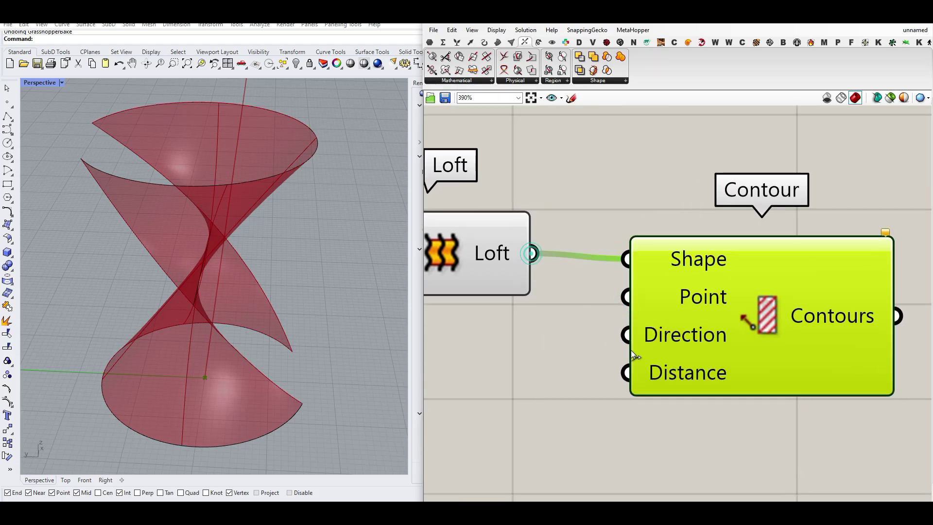
{"action": "scroll", "coordinate": [603, 316], "scroll_direction": "down", "scroll_amount": 2}
{"action": "left_click_drag", "start_coordinate": [602, 321], "coordinate": [694, 317]}
{"action": "left_click", "coordinate": [522, 380]}
Step: Add a Point parameter and connect it to Contour's Point input
{"action": "right_click_drag", "start_coordinate": [211, 382], "coordinate": [203, 354]}
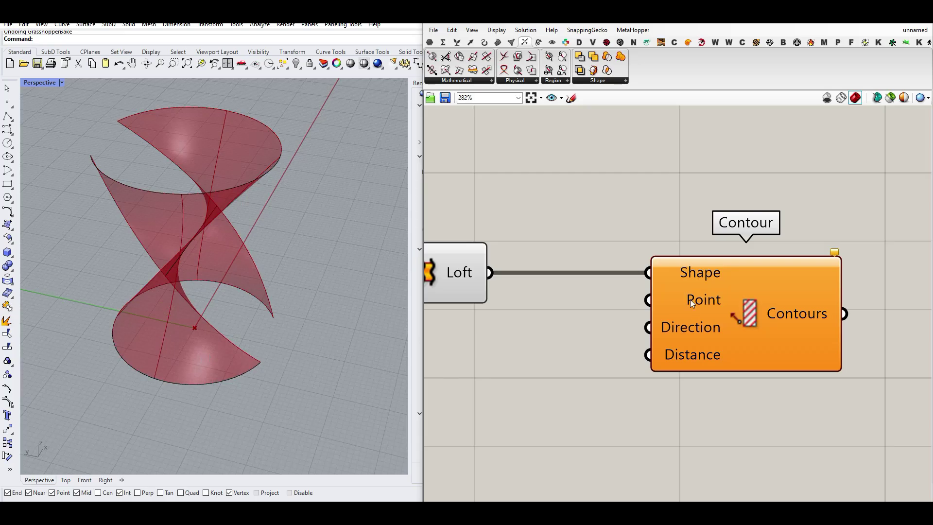
{"action": "right_click_drag", "start_coordinate": [193, 407], "coordinate": [159, 378]}
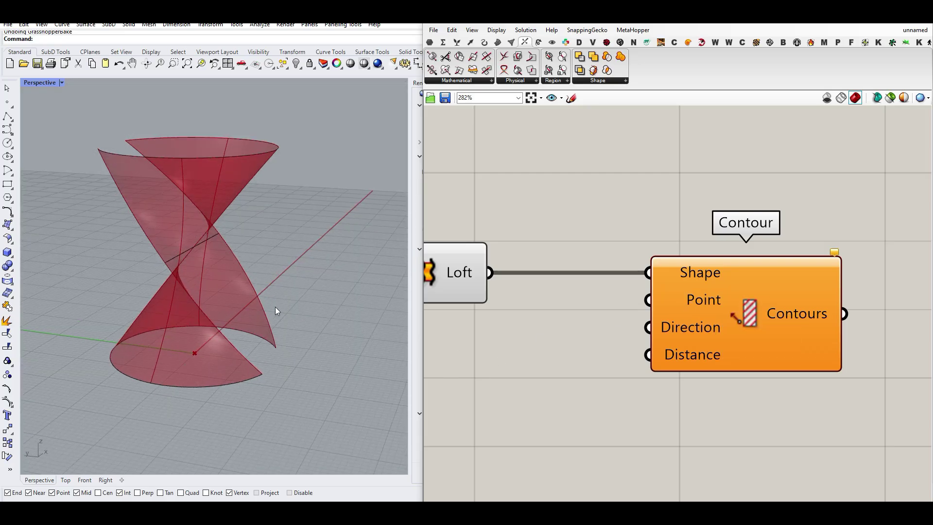
{"action": "left_click", "coordinate": [430, 43]}
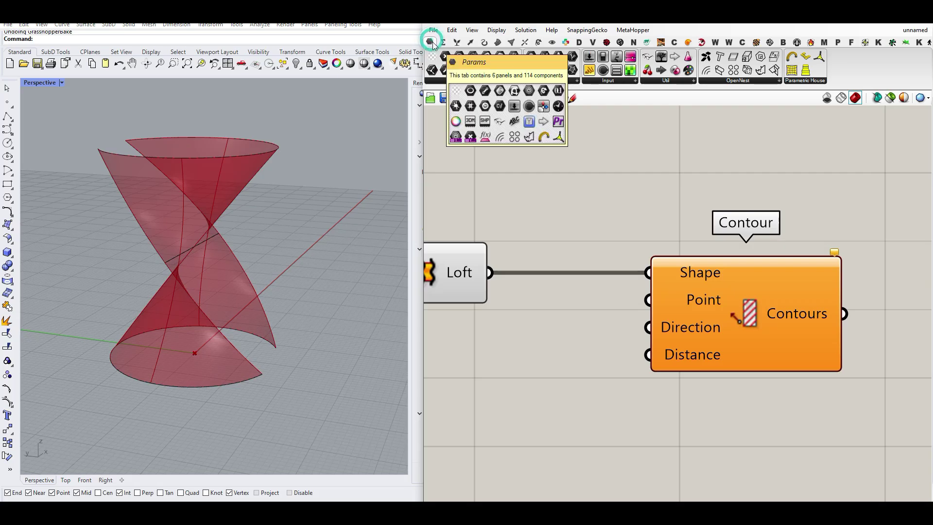
{"action": "left_click_drag", "start_coordinate": [445, 56], "coordinate": [647, 300]}
Step: Set the Point parameter to a single point on the ground plane beside the loft's base
{"action": "right_click", "coordinate": [543, 373]}
{"action": "left_click", "coordinate": [566, 439]}
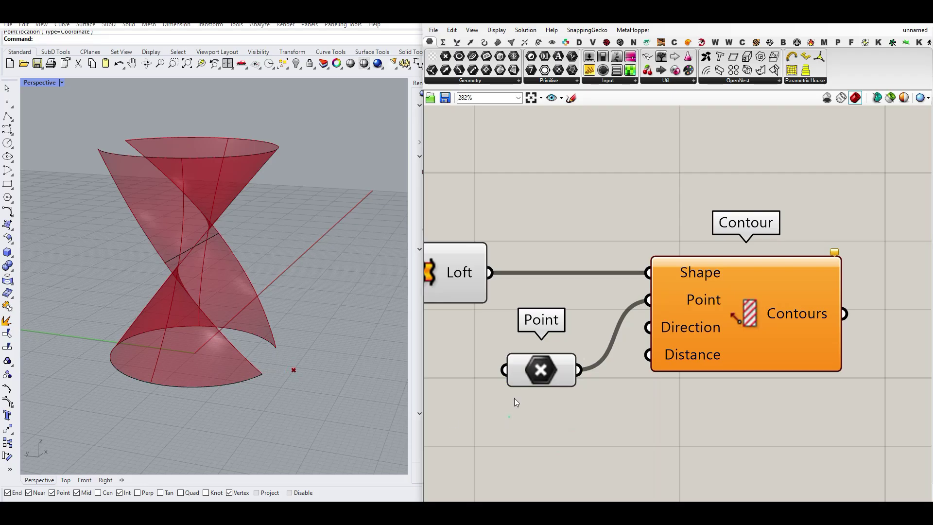
{"action": "left_click", "coordinate": [290, 351]}
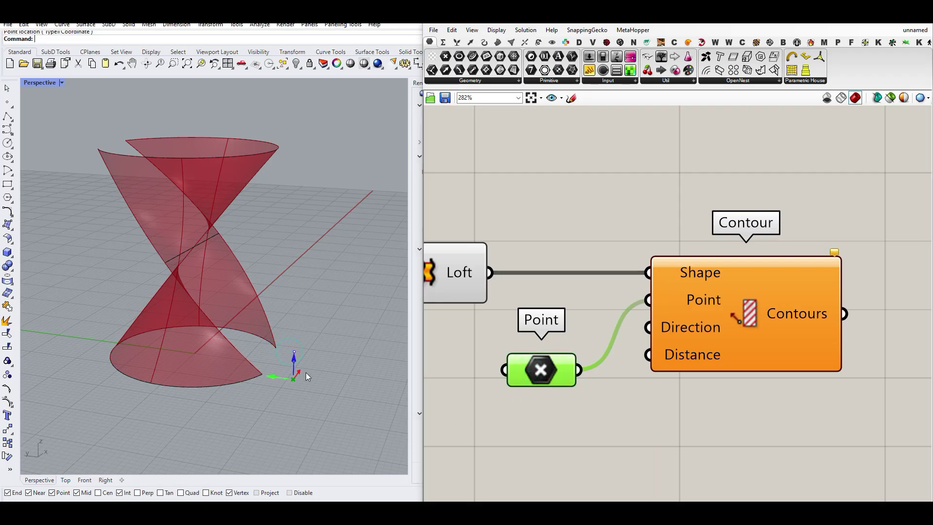
Step: Move the contour start point vertically in the Front view to just below the loft's base
{"action": "right_click_drag", "start_coordinate": [295, 377], "coordinate": [176, 442]}
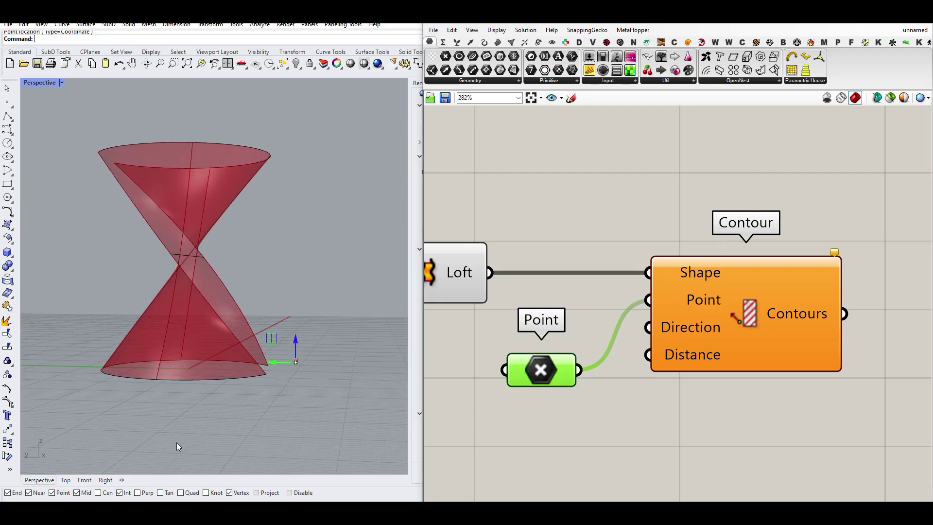
{"action": "left_click", "coordinate": [84, 480]}
{"action": "scroll", "coordinate": [235, 272], "scroll_direction": "down", "scroll_amount": 3}
{"action": "scroll", "coordinate": [261, 270], "scroll_direction": "up", "scroll_amount": 3}
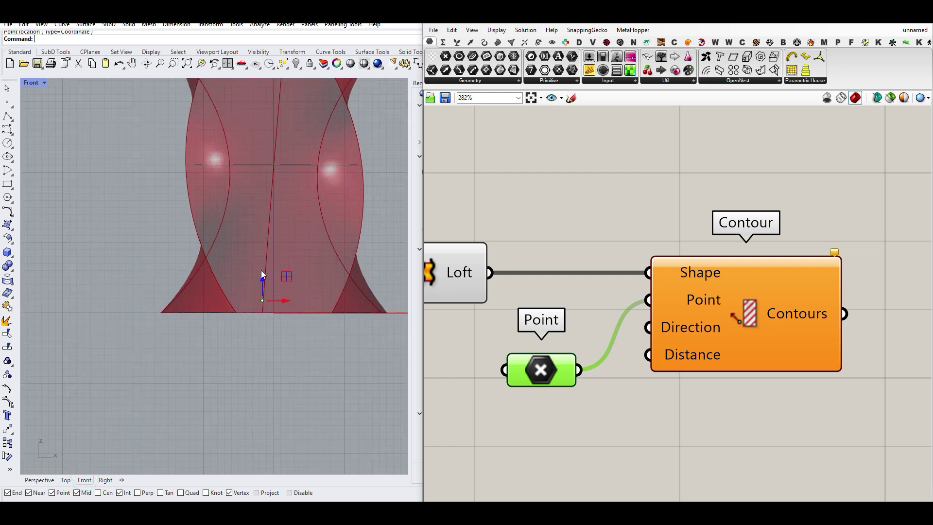
{"action": "left_click_drag", "start_coordinate": [261, 336], "coordinate": [261, 329]}
{"action": "left_click_drag", "start_coordinate": [153, 352], "coordinate": [414, 354]}
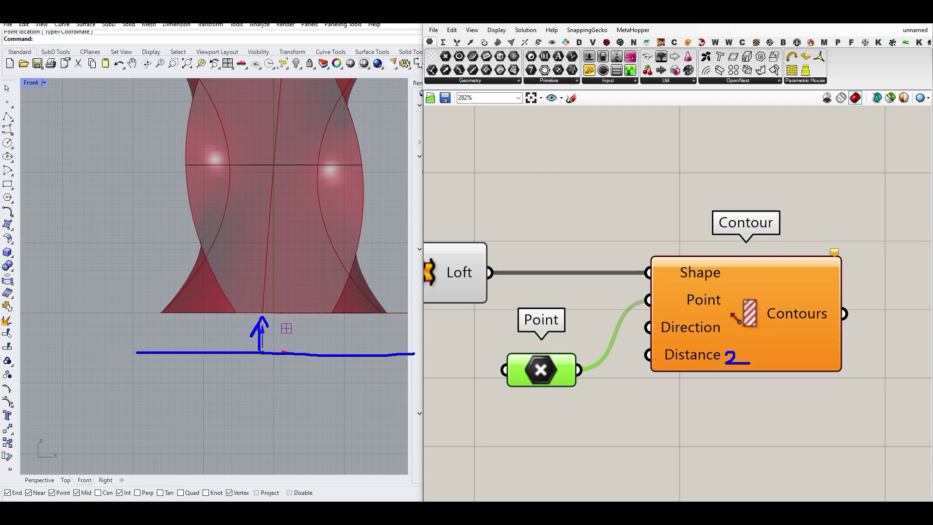
{"action": "left_click_drag", "start_coordinate": [167, 335], "coordinate": [166, 333]}
{"action": "left_click_drag", "start_coordinate": [147, 331], "coordinate": [148, 331]}
{"action": "left_click_drag", "start_coordinate": [119, 331], "coordinate": [424, 334]}
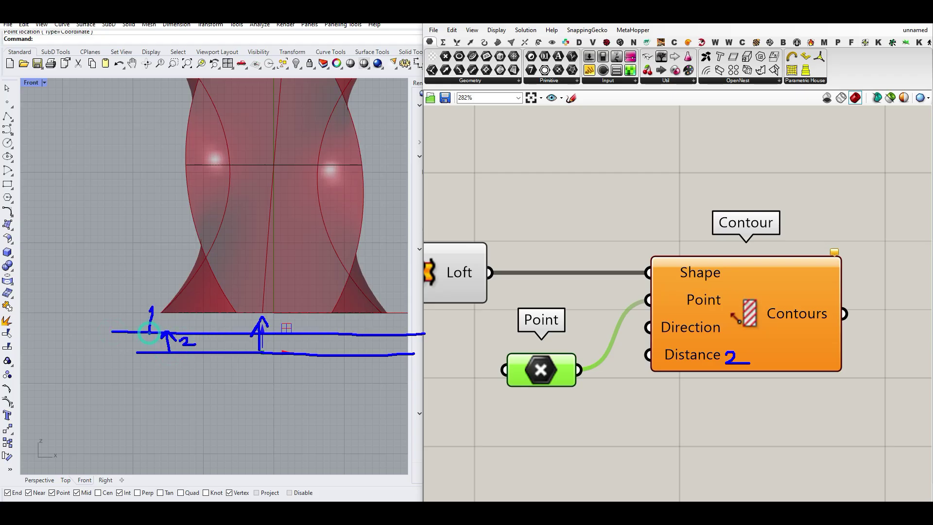
{"action": "mouse_move", "coordinate": [127, 320]}
{"action": "left_mouse_down"}
{"action": "mouse_move", "coordinate": [142, 325]}
{"action": "mouse_move", "coordinate": [175, 306]}
{"action": "mouse_move", "coordinate": [397, 300]}
{"action": "left_mouse_up"}
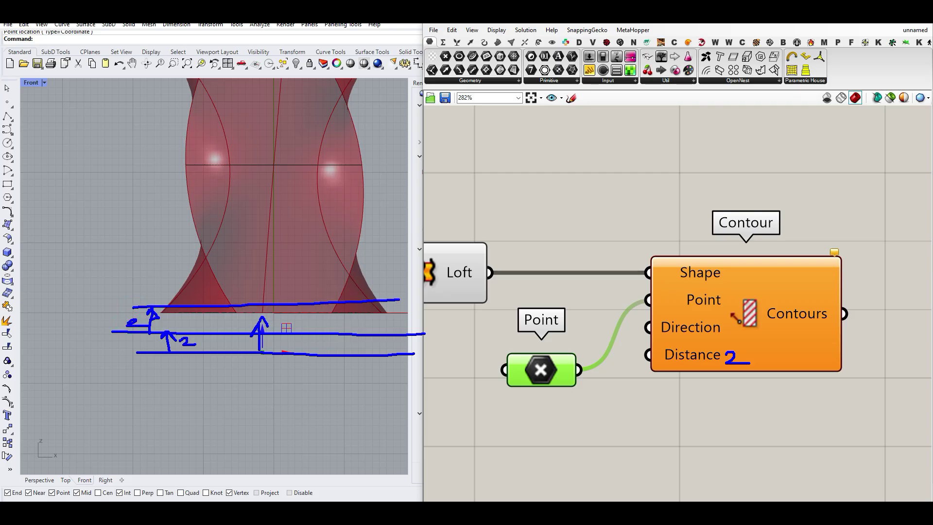
{"action": "key", "text": "Escape"}
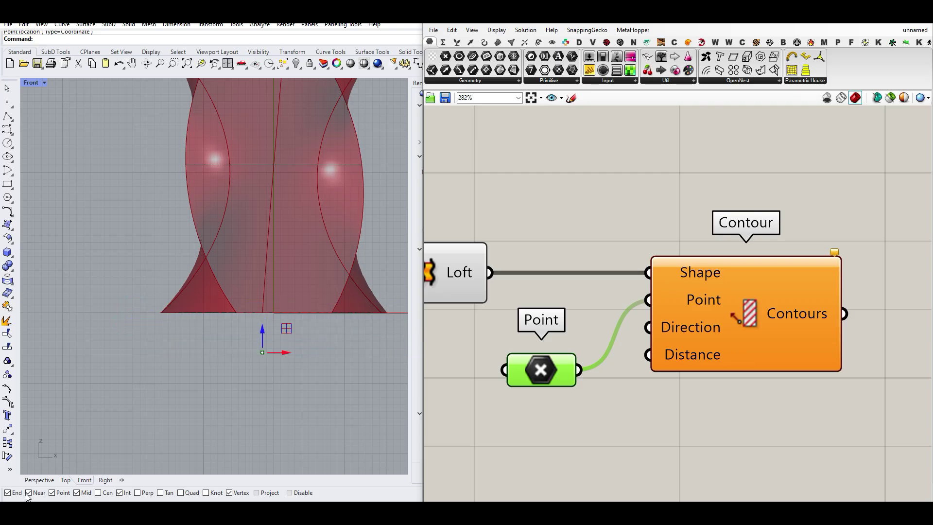
Step: Show the Perspective view, set the Point parameter to the origin 0,0,0, and place it closer to the Contour component
{"action": "left_click", "coordinate": [40, 480]}
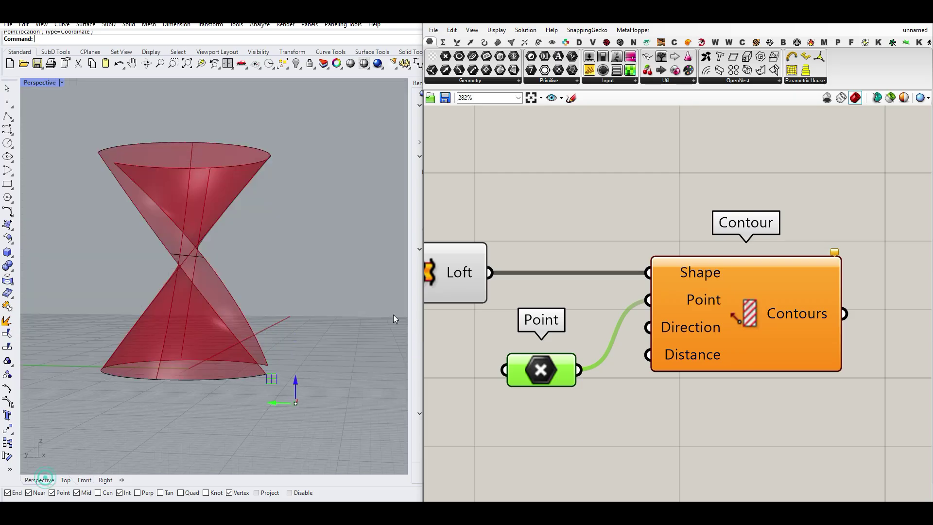
{"action": "right_click", "coordinate": [545, 373]}
{"action": "left_click", "coordinate": [583, 433]}
{"action": "key", "text": "Return"}
{"action": "left_click", "coordinate": [566, 314]}
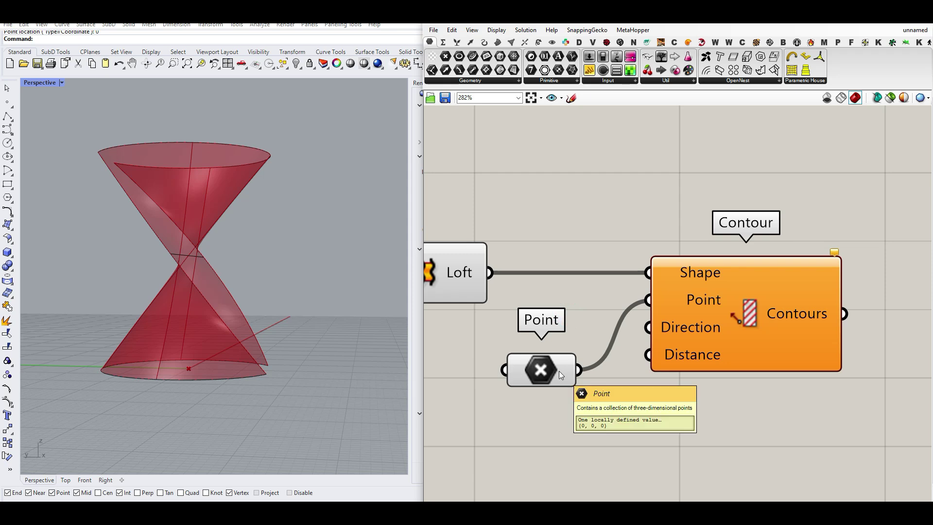
{"action": "left_click_drag", "start_coordinate": [558, 371], "coordinate": [593, 314]}
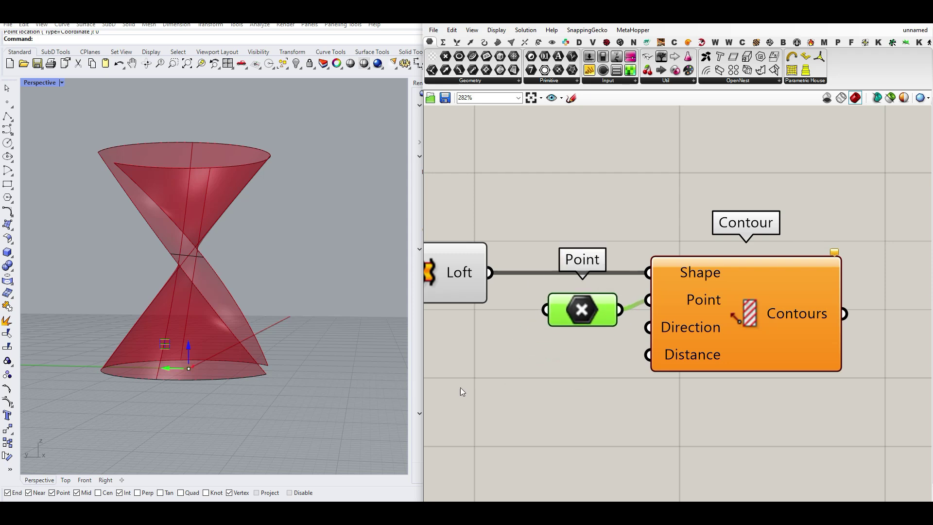
{"action": "left_click", "coordinate": [624, 381]}
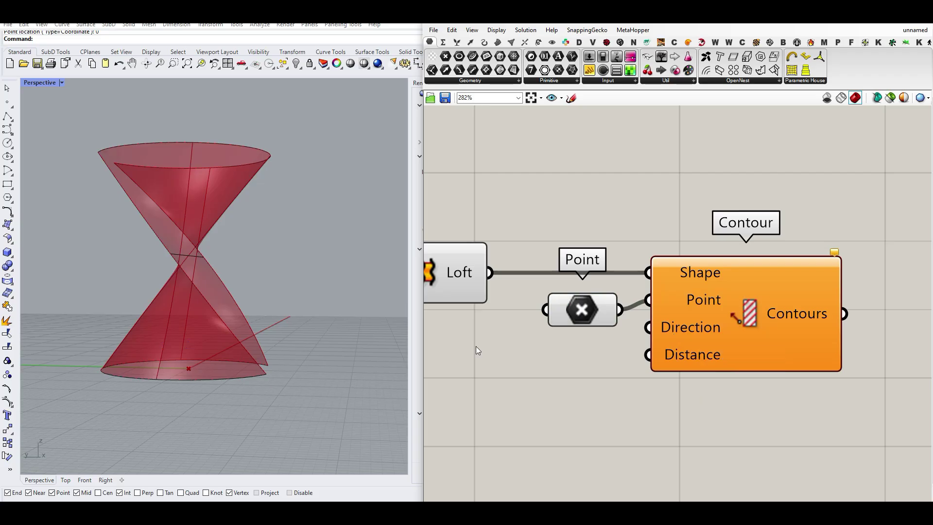
Step: Add a Unit Z component and connect its Unit vector output to Contour's Direction input
{"action": "double_click", "coordinate": [511, 360]}
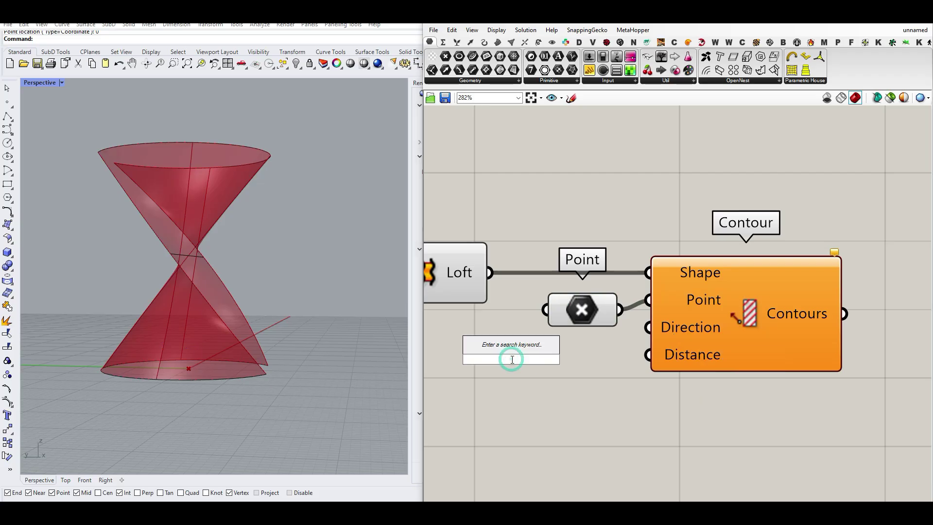
{"action": "type", "text": "z"}
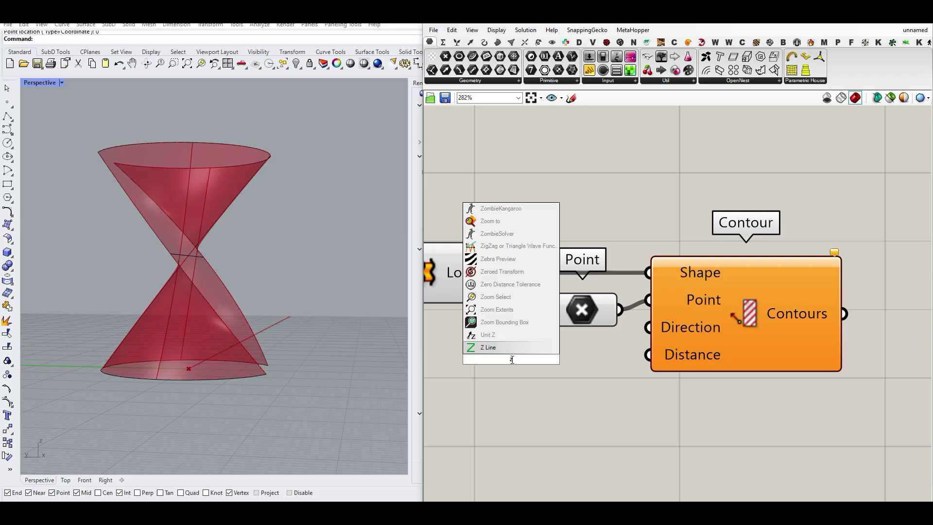
{"action": "left_click", "coordinate": [501, 336]}
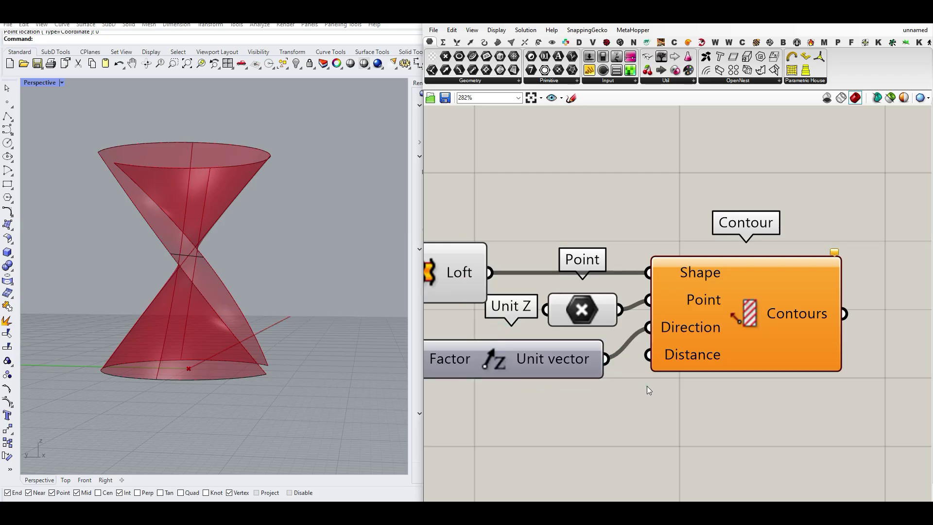
Step: Add a number slider with value 2.22 and connect it to Contour's Distance input
{"action": "scroll", "coordinate": [650, 379], "scroll_direction": "down", "scroll_amount": 4}
{"action": "scroll", "coordinate": [680, 359], "scroll_direction": "up", "scroll_amount": 3}
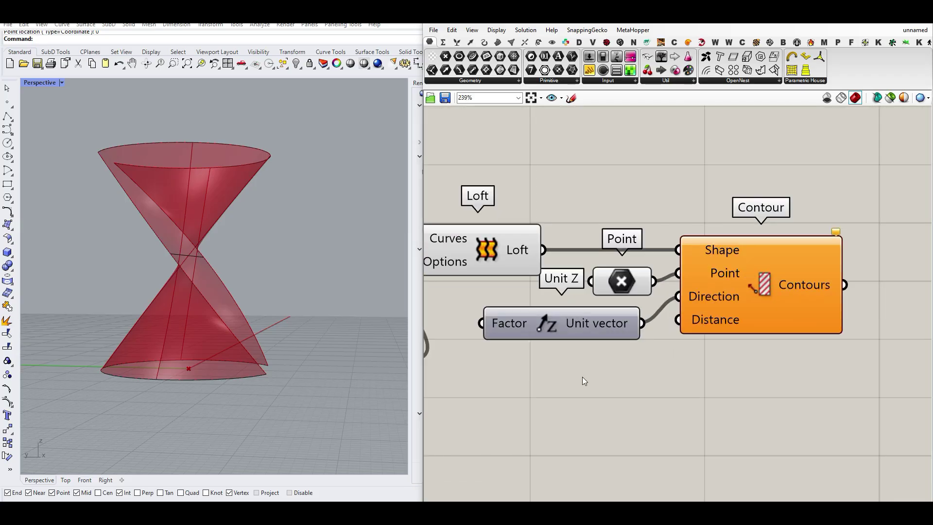
{"action": "double_click", "coordinate": [581, 377]}
{"action": "type", "text": "2.2"}
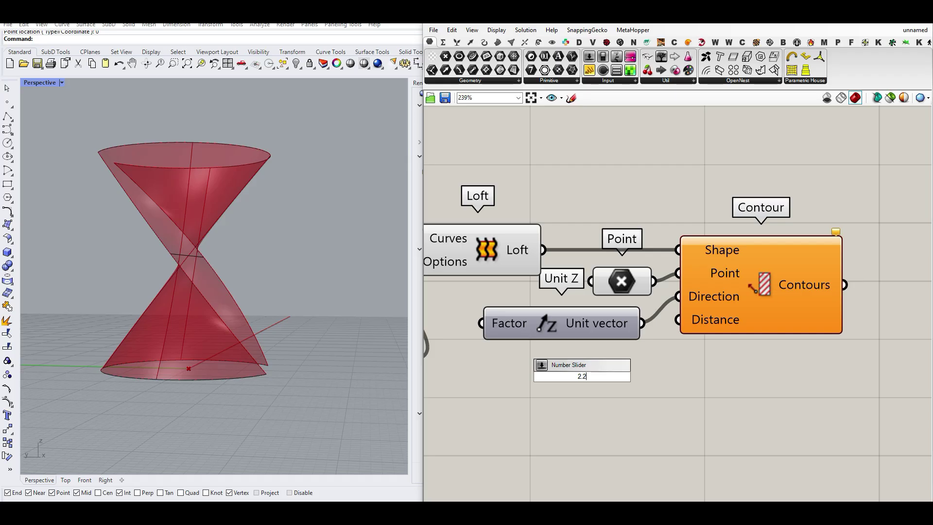
{"action": "type", "text": "2"}
{"action": "key", "text": "Return"}
{"action": "left_click_drag", "start_coordinate": [704, 376], "coordinate": [692, 333]}
Step: Rename the contour distance slider as Thickness
{"action": "right_click", "coordinate": [511, 379]}
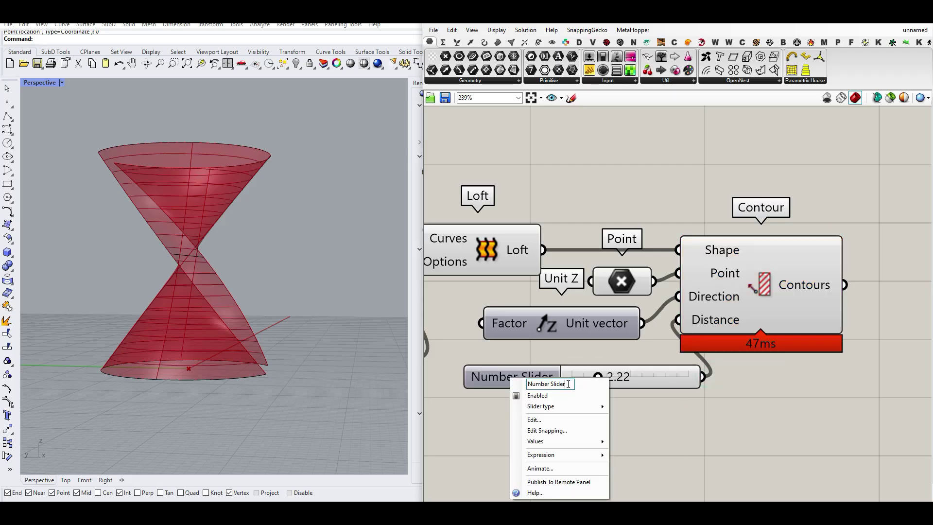
{"action": "type", "text": "Thickness"}
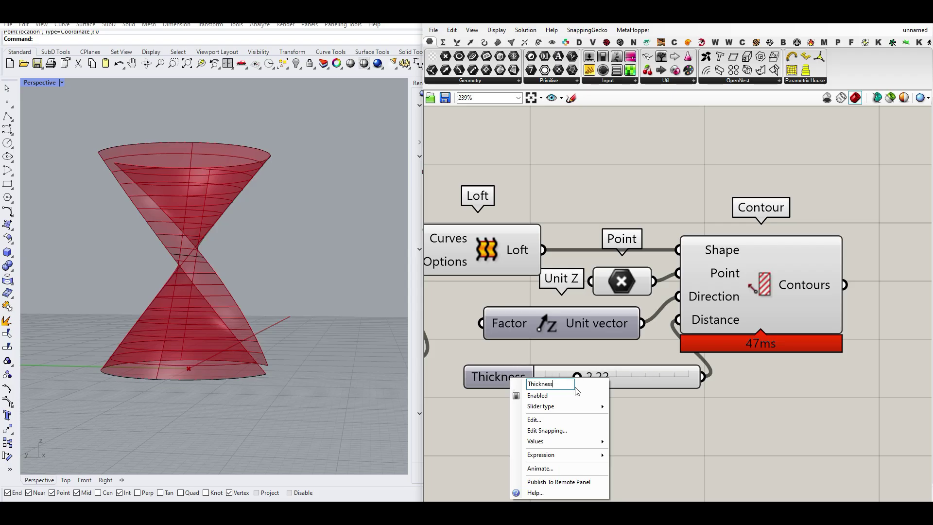
{"action": "left_click", "coordinate": [752, 429]}
Step: Move Contour farther from its input components and set the Thickness slider to 1.61
{"action": "right_click_drag", "start_coordinate": [821, 379], "coordinate": [748, 379]}
{"action": "left_click_drag", "start_coordinate": [710, 260], "coordinate": [777, 259]}
{"action": "left_click", "coordinate": [613, 440]}
{"action": "mouse_move", "coordinate": [506, 380]}
{"action": "left_mouse_down"}
{"action": "mouse_move", "coordinate": [514, 379]}
{"action": "mouse_move", "coordinate": [494, 382]}
{"action": "left_mouse_up"}
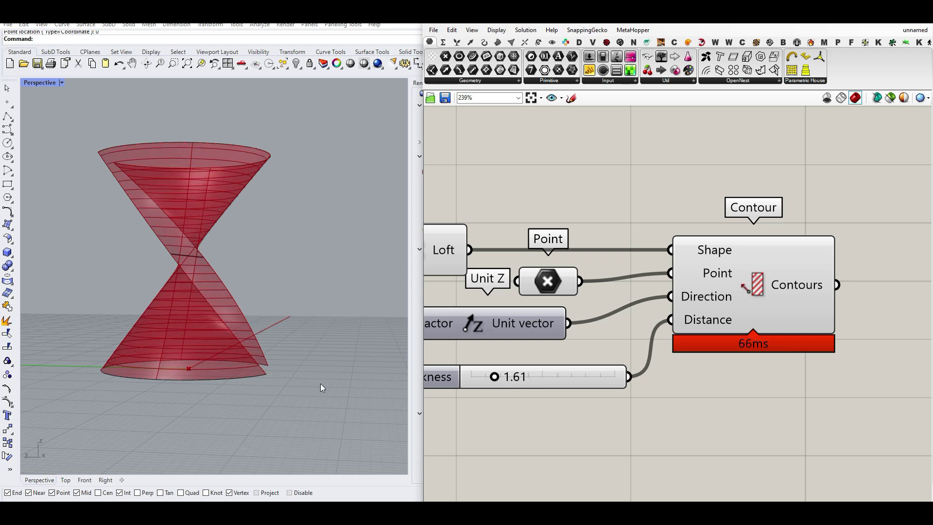
Step: Turn off the preview of the Point parameter and the Loft component
{"action": "scroll", "coordinate": [653, 351], "scroll_direction": "down", "scroll_amount": 3}
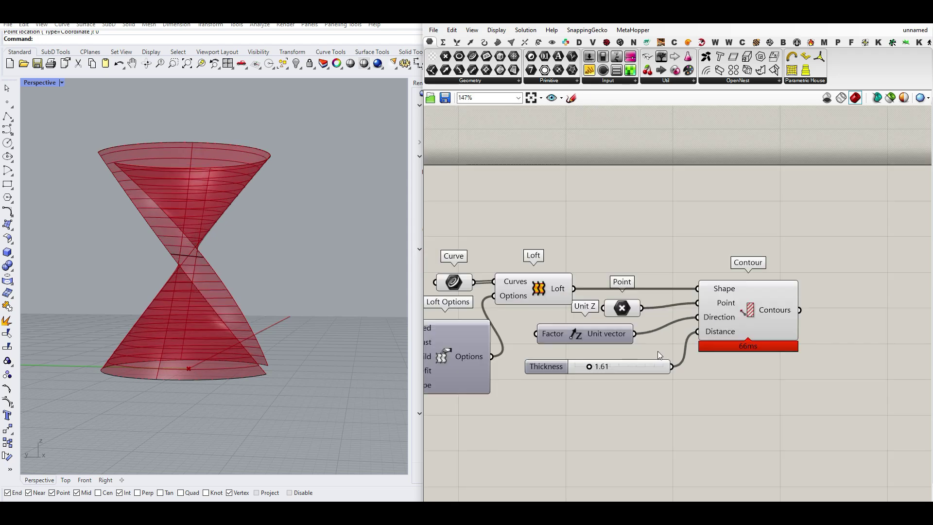
{"action": "right_click", "coordinate": [623, 309]}
{"action": "left_click", "coordinate": [641, 319]}
{"action": "right_click", "coordinate": [544, 298]}
{"action": "left_click", "coordinate": [554, 300]}
Step: Set the Thickness slider to 1.63 and examine the spacing between the contour curves from several angles
{"action": "right_click_drag", "start_coordinate": [391, 331], "coordinate": [144, 231]}
{"action": "scroll", "coordinate": [612, 373], "scroll_direction": "up", "scroll_amount": 4}
{"action": "left_click_drag", "start_coordinate": [561, 362], "coordinate": [562, 363]}
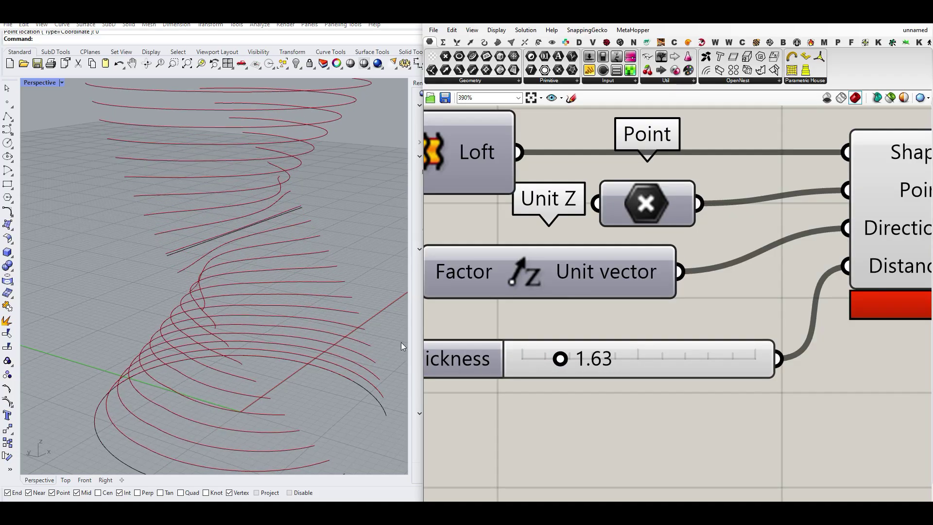
{"action": "scroll", "coordinate": [205, 249], "scroll_direction": "up", "scroll_amount": 3}
{"action": "right_click_drag", "start_coordinate": [202, 234], "coordinate": [154, 281]}
{"action": "scroll", "coordinate": [161, 266], "scroll_direction": "down", "scroll_amount": 7}
{"action": "right_click_drag", "start_coordinate": [461, 372], "coordinate": [497, 361]}
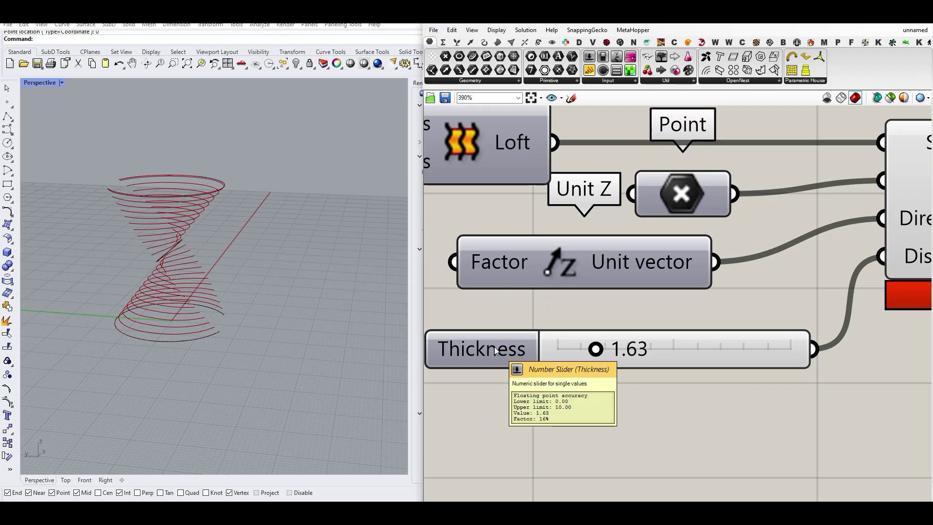
{"action": "right_click_drag", "start_coordinate": [191, 245], "coordinate": [194, 223]}
{"action": "scroll", "coordinate": [198, 228], "scroll_direction": "up", "scroll_amount": 6}
{"action": "scroll", "coordinate": [214, 248], "scroll_direction": "down", "scroll_amount": 6}
{"action": "right_click_drag", "start_coordinate": [225, 255], "coordinate": [144, 316]}
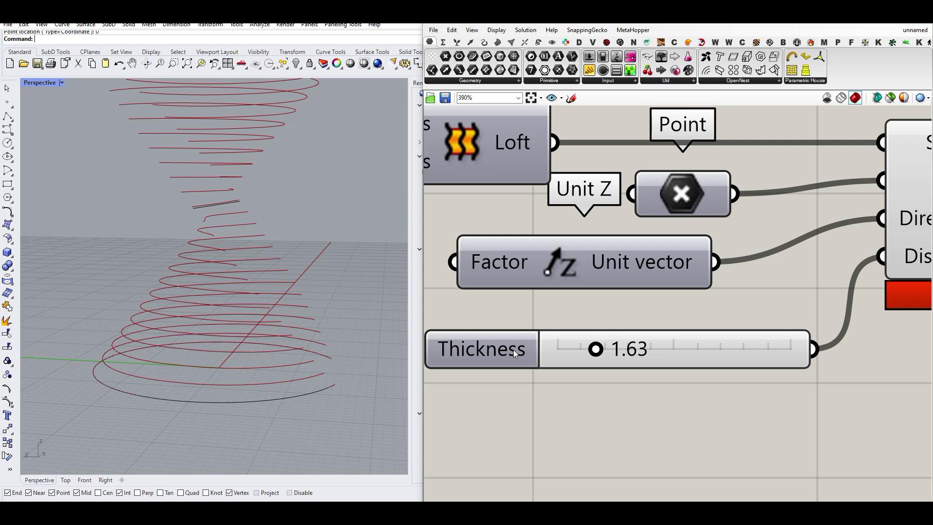
Step: Set the Thickness slider to 1.61, then select Contour and examine its highlighted curves near the loft's upper edge
{"action": "left_click_drag", "start_coordinate": [602, 350], "coordinate": [600, 350]}
{"action": "scroll", "coordinate": [191, 238], "scroll_direction": "down", "scroll_amount": 6}
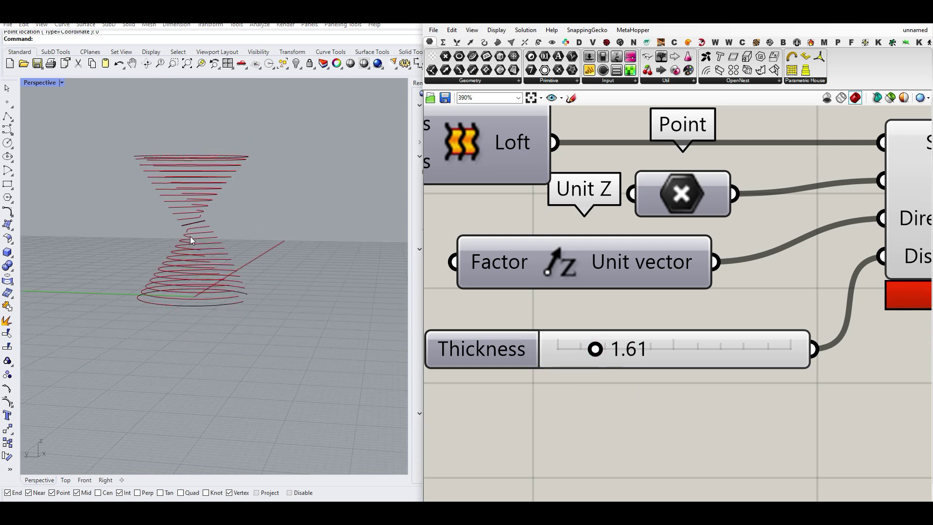
{"action": "right_click_drag", "start_coordinate": [191, 238], "coordinate": [218, 281]}
{"action": "scroll", "coordinate": [726, 282], "scroll_direction": "down", "scroll_amount": 5}
{"action": "right_click_drag", "start_coordinate": [837, 273], "coordinate": [613, 291]}
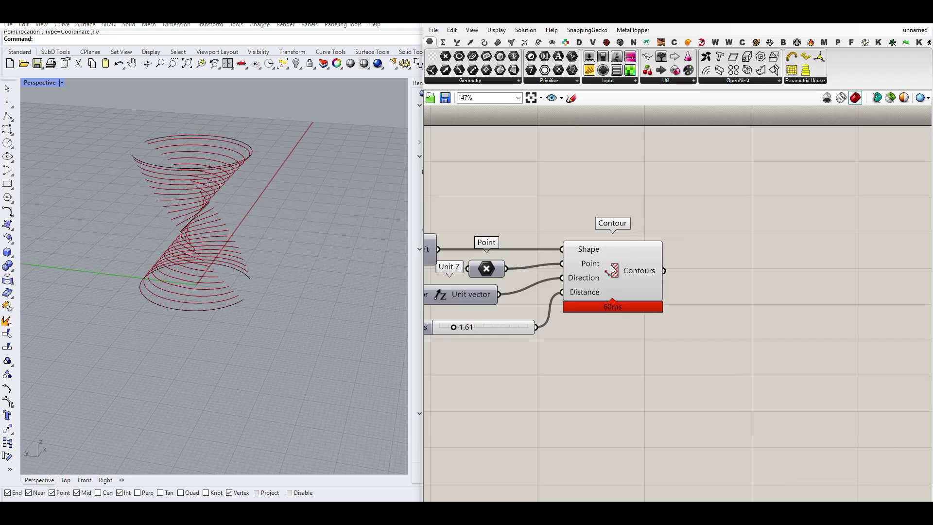
{"action": "left_click", "coordinate": [612, 270]}
{"action": "right_click_drag", "start_coordinate": [180, 284], "coordinate": [111, 143]}
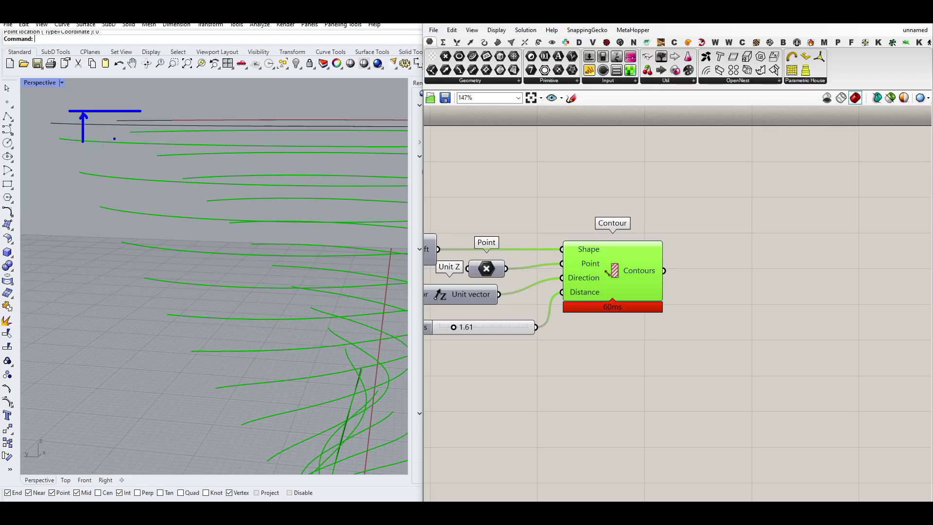
{"action": "scroll", "coordinate": [139, 151], "scroll_direction": "down", "scroll_amount": 8}
{"action": "right_click_drag", "start_coordinate": [138, 151], "coordinate": [129, 247]}
{"action": "right_click_drag", "start_coordinate": [672, 279], "coordinate": [506, 286]}
{"action": "scroll", "coordinate": [508, 288], "scroll_direction": "up", "scroll_amount": 4}
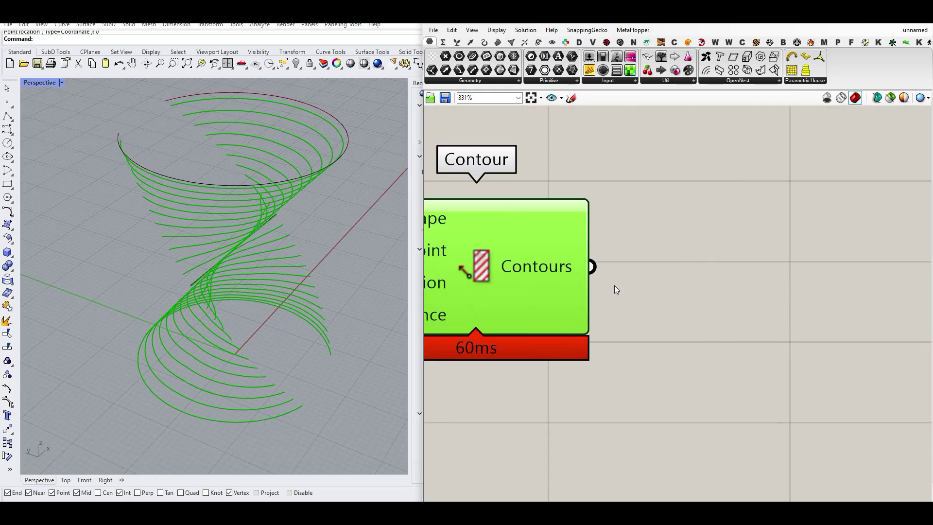
{"action": "left_click", "coordinate": [484, 42]}
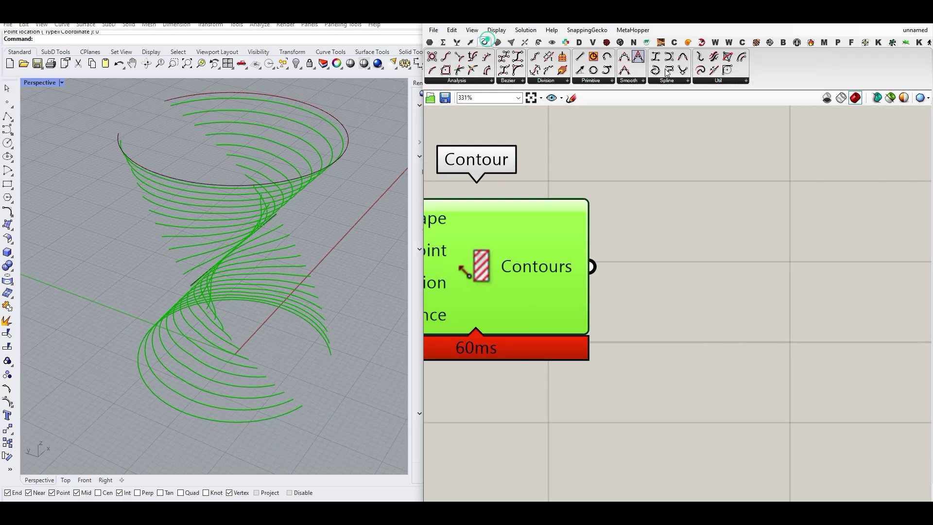
{"action": "left_click", "coordinate": [731, 81]}
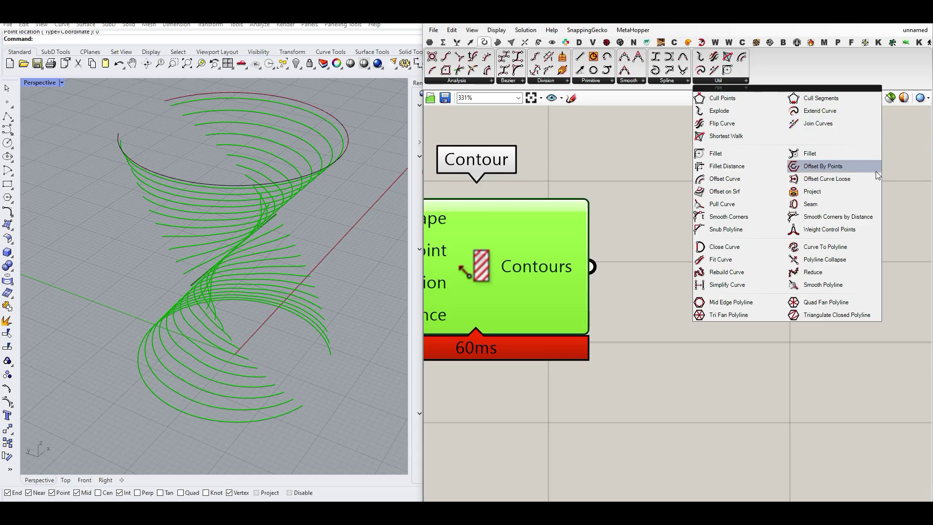
{"action": "scroll", "coordinate": [885, 155], "scroll_direction": "up", "scroll_amount": 1}
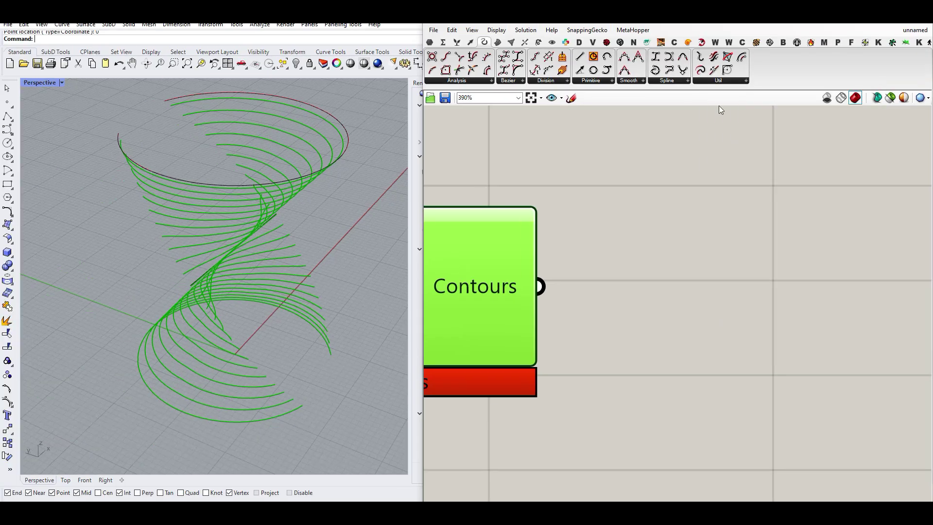
{"action": "left_click", "coordinate": [735, 80]}
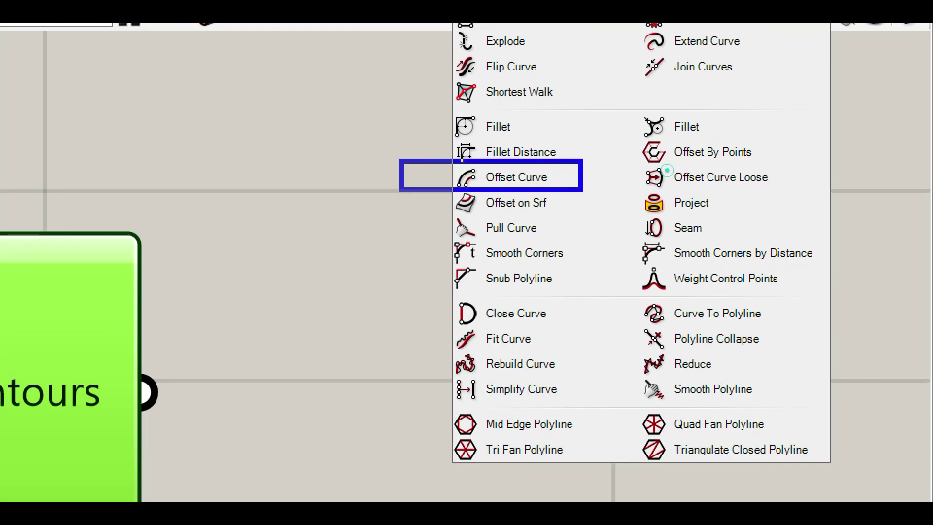
{"action": "left_click", "coordinate": [781, 169]}
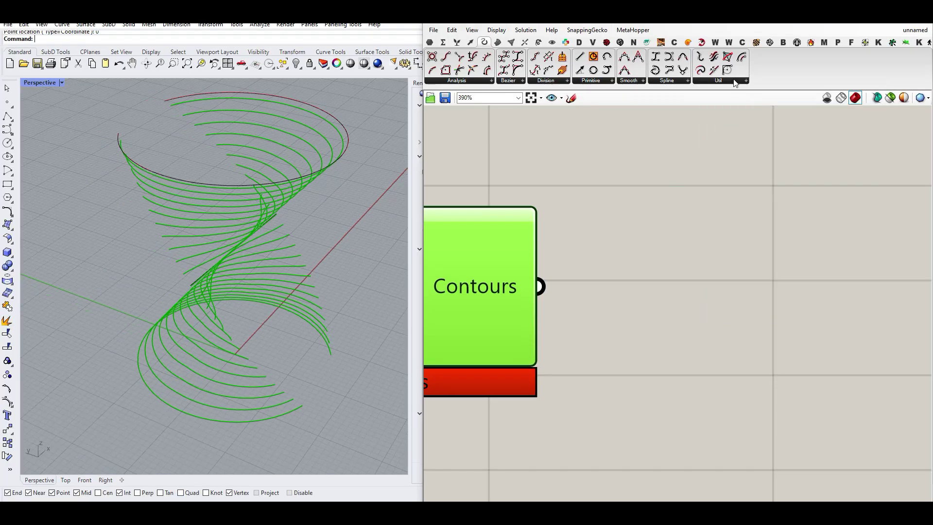
Step: Add an Offset Curve Loose component, connect Contour's output to its Curve input, and place it higher on the canvas
{"action": "left_click", "coordinate": [732, 79]}
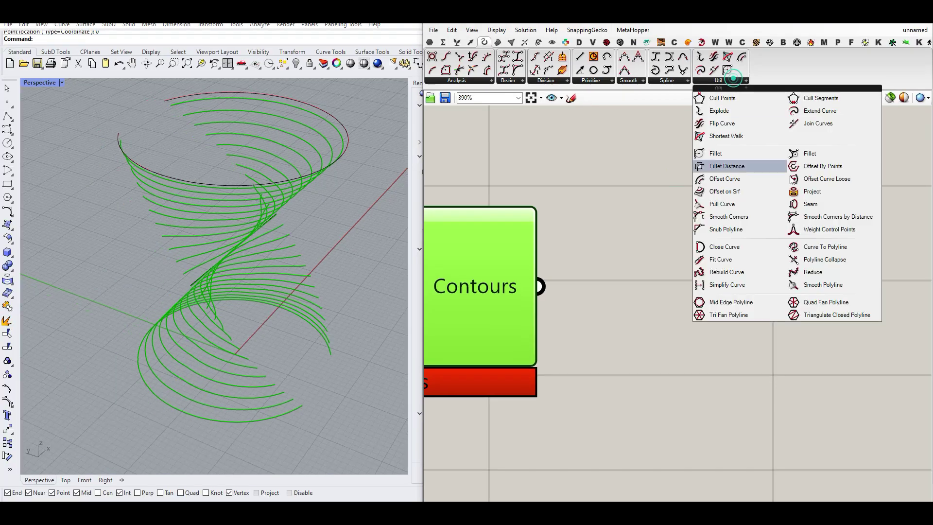
{"action": "left_click", "coordinate": [807, 180]}
{"action": "left_click", "coordinate": [730, 318]}
{"action": "right_click_drag", "start_coordinate": [686, 340], "coordinate": [671, 309]}
{"action": "left_click_drag", "start_coordinate": [523, 251], "coordinate": [590, 257]}
{"action": "right_click_drag", "start_coordinate": [701, 292], "coordinate": [643, 316]}
{"action": "left_click_drag", "start_coordinate": [643, 315], "coordinate": [669, 211]}
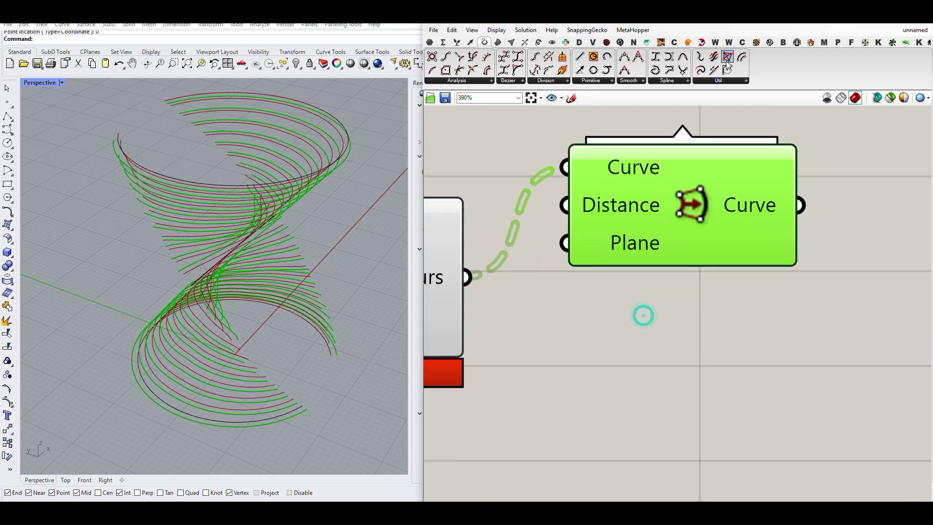
Step: Try a regular Offset Curve component on the contours, check its processing time, and delete it
{"action": "left_click", "coordinate": [717, 81]}
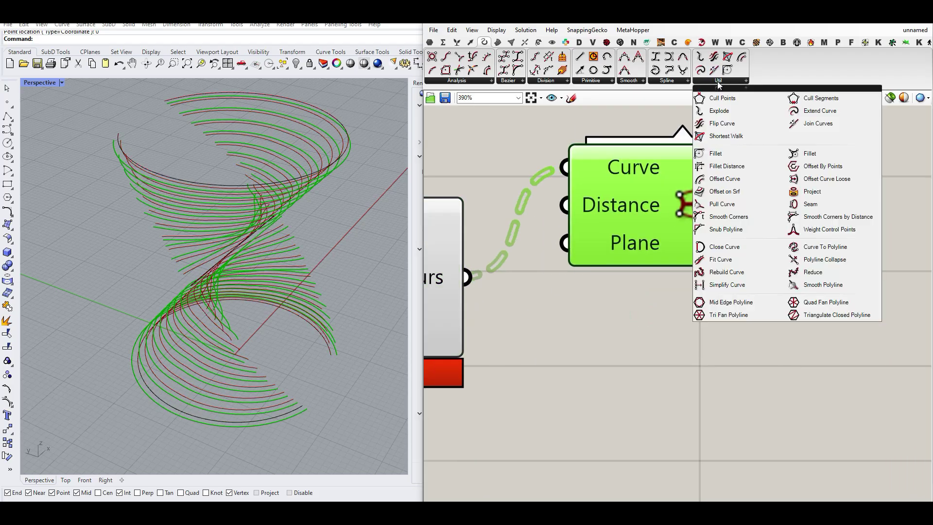
{"action": "left_click", "coordinate": [725, 178]}
{"action": "left_click", "coordinate": [696, 321]}
{"action": "left_click_drag", "start_coordinate": [467, 278], "coordinate": [571, 283]}
{"action": "left_click_drag", "start_coordinate": [659, 333], "coordinate": [667, 364]}
{"action": "right_click_drag", "start_coordinate": [678, 404], "coordinate": [638, 272]}
{"action": "left_click", "coordinate": [642, 348]}
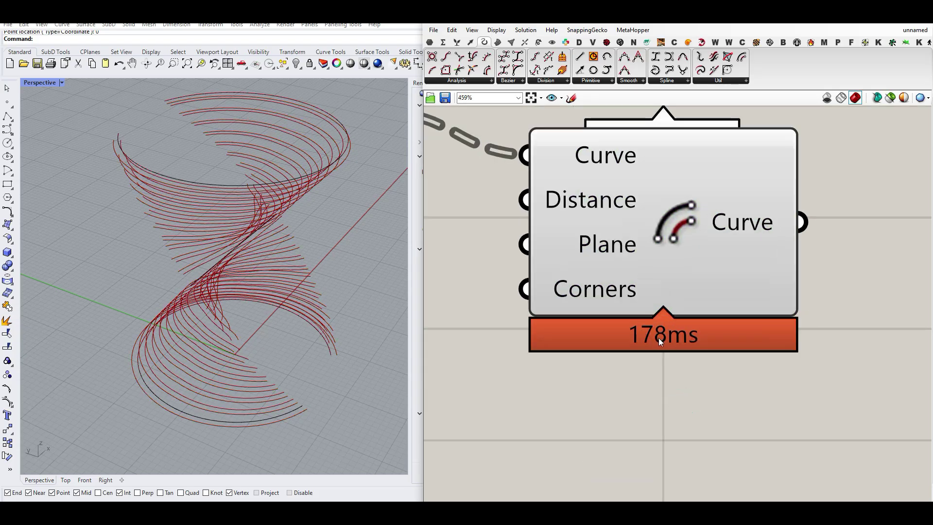
{"action": "scroll", "coordinate": [657, 338], "scroll_direction": "down", "scroll_amount": 2}
{"action": "left_click", "coordinate": [655, 294]}
{"action": "key", "text": "Delete"}
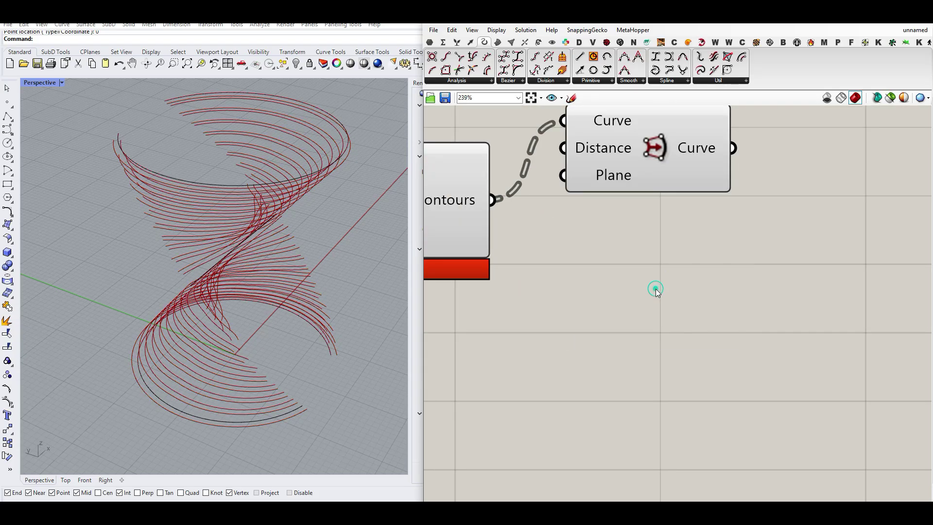
Step: Place Offset Curve Loose farther from Contour and connect a new Number parameter to its Distance input
{"action": "scroll", "coordinate": [655, 291], "scroll_direction": "down", "scroll_amount": 3}
{"action": "left_click_drag", "start_coordinate": [645, 204], "coordinate": [735, 250]}
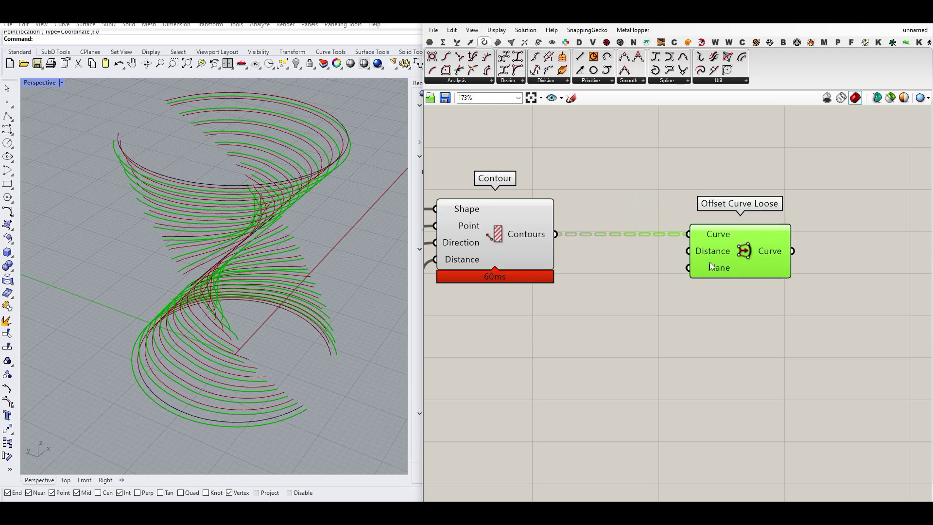
{"action": "scroll", "coordinate": [573, 325], "scroll_direction": "up", "scroll_amount": 3}
{"action": "left_click", "coordinate": [432, 44]}
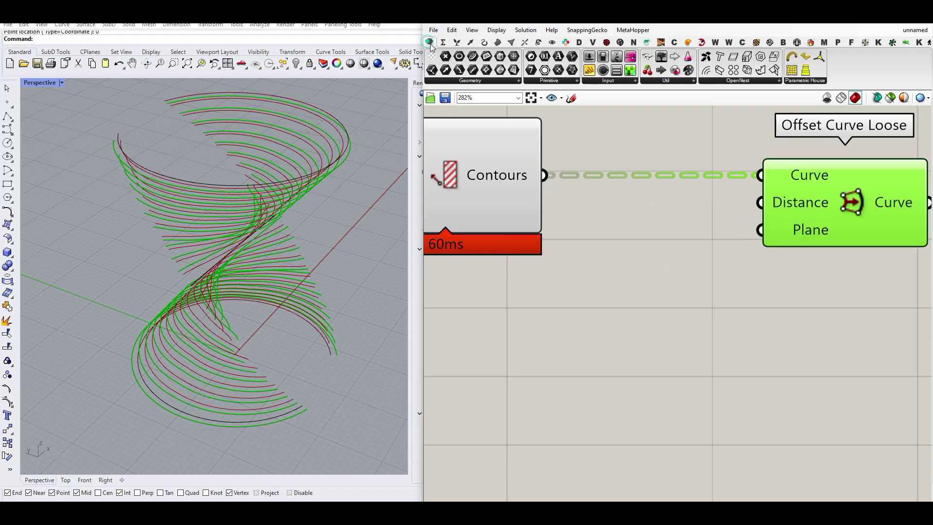
{"action": "left_click_drag", "start_coordinate": [544, 56], "coordinate": [629, 287]}
{"action": "left_click_drag", "start_coordinate": [738, 214], "coordinate": [758, 204]}
Step: Duplicate Offset Curve Loose below the original, keeping its Curve and Distance connections
{"action": "right_click_drag", "start_coordinate": [814, 245], "coordinate": [752, 253]}
{"action": "left_click_drag", "start_coordinate": [776, 207], "coordinate": [769, 325]}
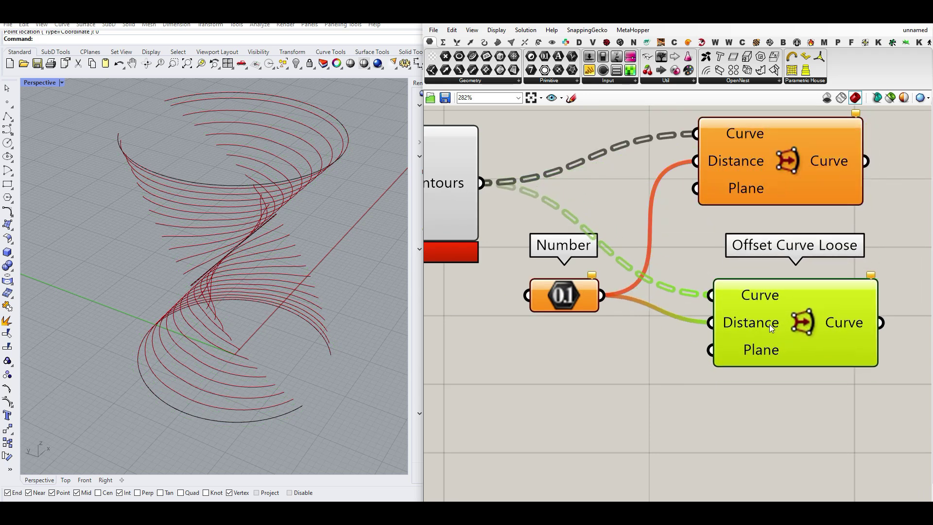
Step: Set the expression of the lower Offset Curve Loose's Distance input to -x
{"action": "right_click", "coordinate": [748, 321]}
{"action": "mouse_move", "coordinate": [768, 423]}
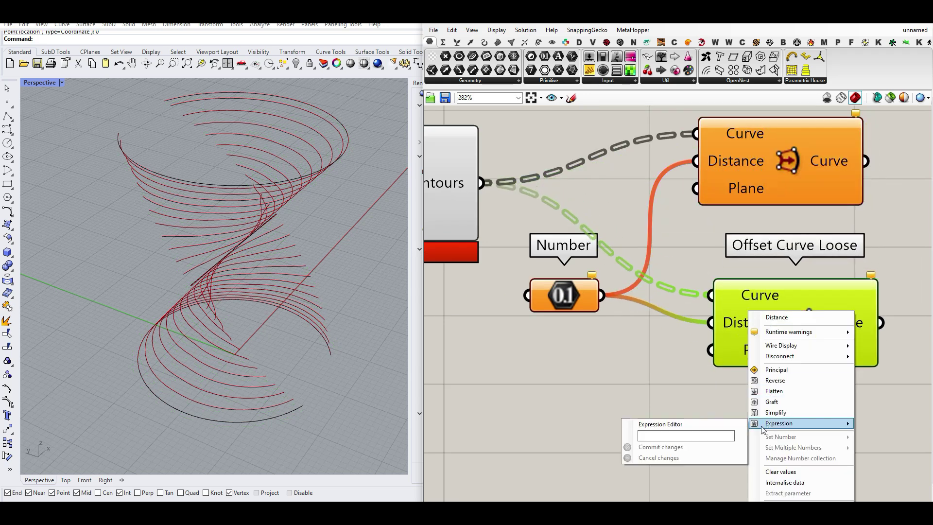
{"action": "left_click", "coordinate": [710, 433]}
{"action": "type", "text": "-x"}
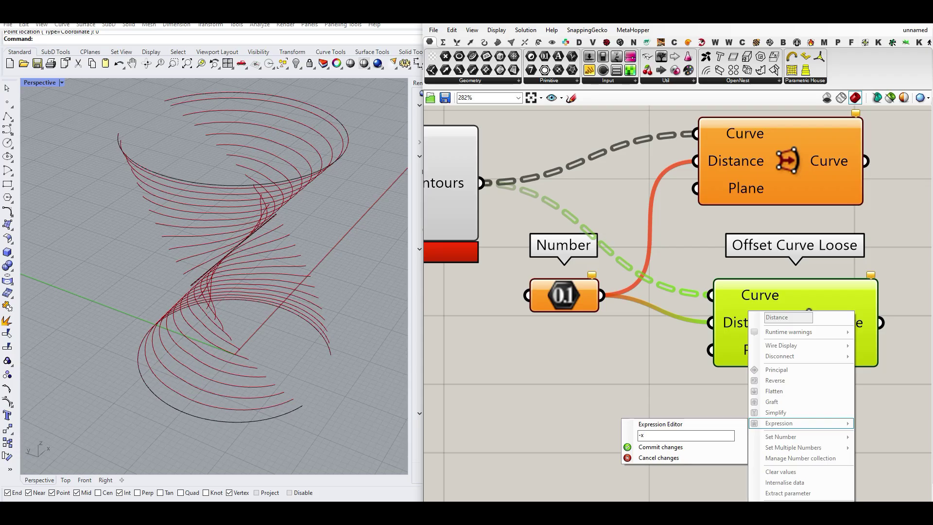
{"action": "left_click", "coordinate": [680, 447]}
Step: Set the expression of the upper Offset Curve Loose's Distance input to x/2
{"action": "right_click", "coordinate": [724, 173]}
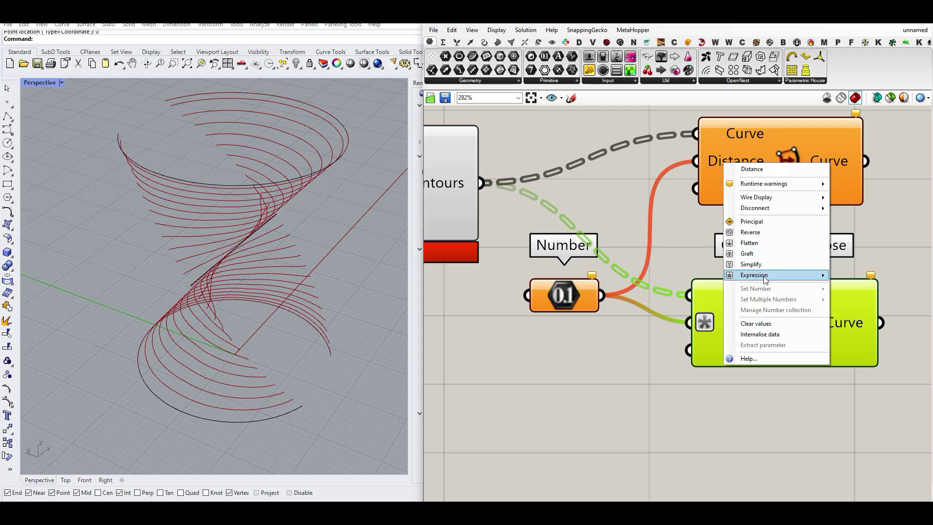
{"action": "mouse_move", "coordinate": [770, 275]}
{"action": "left_click", "coordinate": [671, 288]}
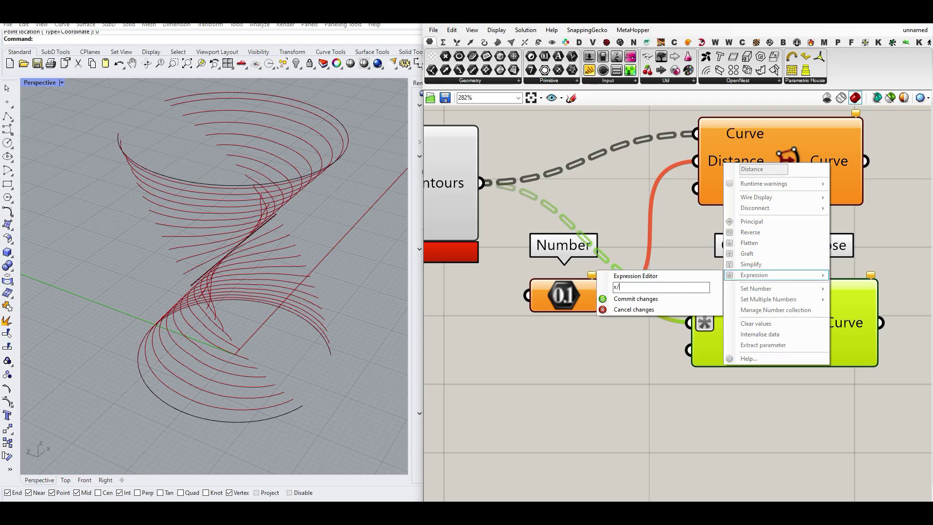
{"action": "type", "text": "/2"}
{"action": "left_click", "coordinate": [635, 299]}
{"action": "scroll", "coordinate": [645, 364], "scroll_direction": "down", "scroll_amount": 3}
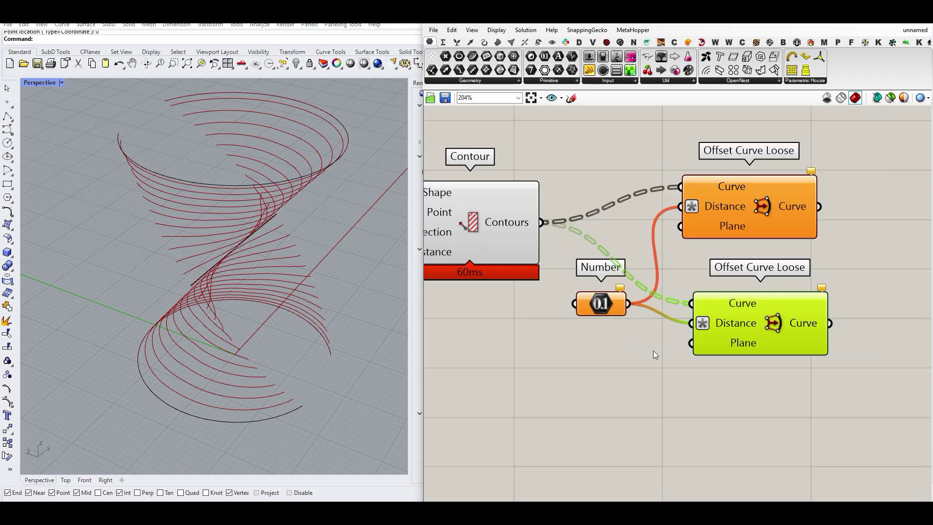
Step: Add a number slider with the value 3.33 and connect it to the Number parameter
{"action": "double_click", "coordinate": [524, 353]}
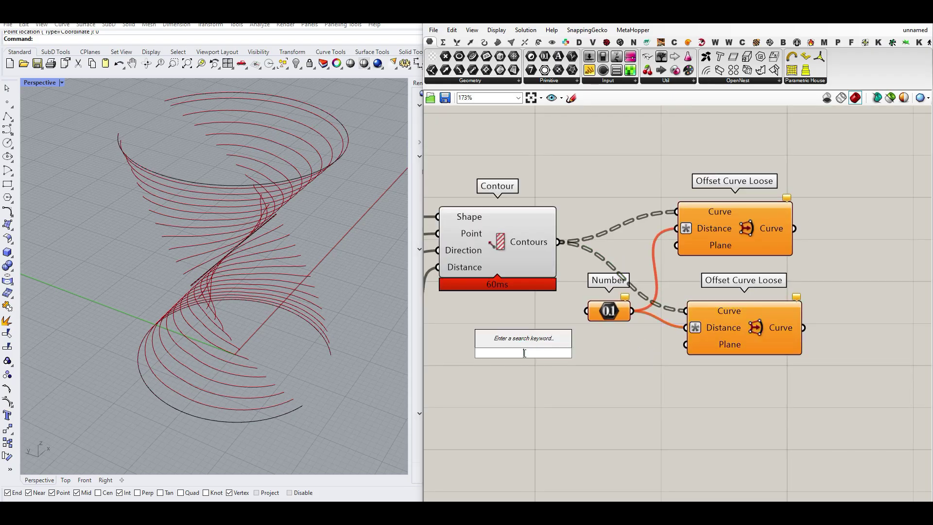
{"action": "type", "text": "3.33"}
{"action": "key", "text": "Return"}
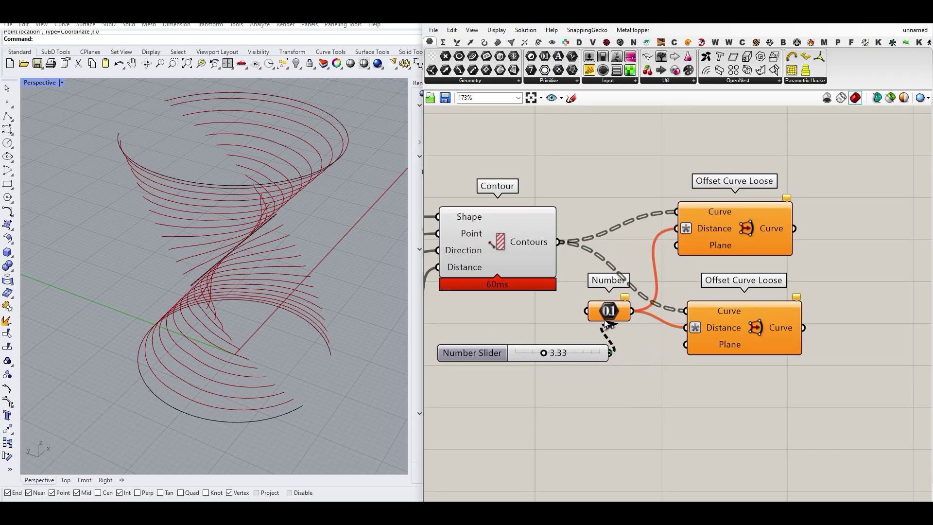
{"action": "left_click_drag", "start_coordinate": [606, 323], "coordinate": [598, 316]}
{"action": "left_click_drag", "start_coordinate": [543, 353], "coordinate": [543, 354]}
Step: Rename the slider feeding the Number parameter to Width
{"action": "right_click", "coordinate": [495, 350]}
{"action": "triple_click", "coordinate": [556, 354]}
{"action": "type", "text": "Width"}
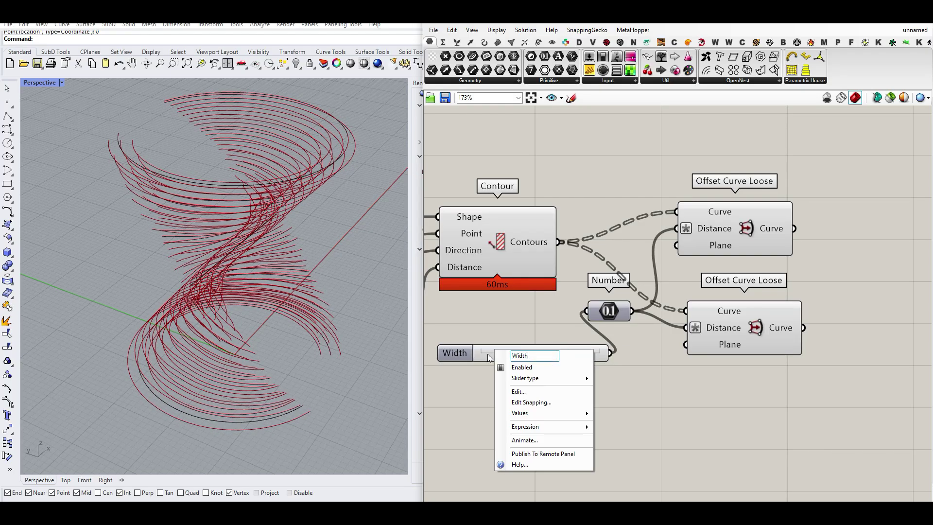
{"action": "key", "text": "Return"}
Step: Place Number and both Offset Curve Loose components farther from Contour, and move the Width slider level with Number, set to 3.17
{"action": "left_click_drag", "start_coordinate": [788, 345], "coordinate": [627, 246]}
{"action": "left_click_drag", "start_coordinate": [609, 311], "coordinate": [731, 316]}
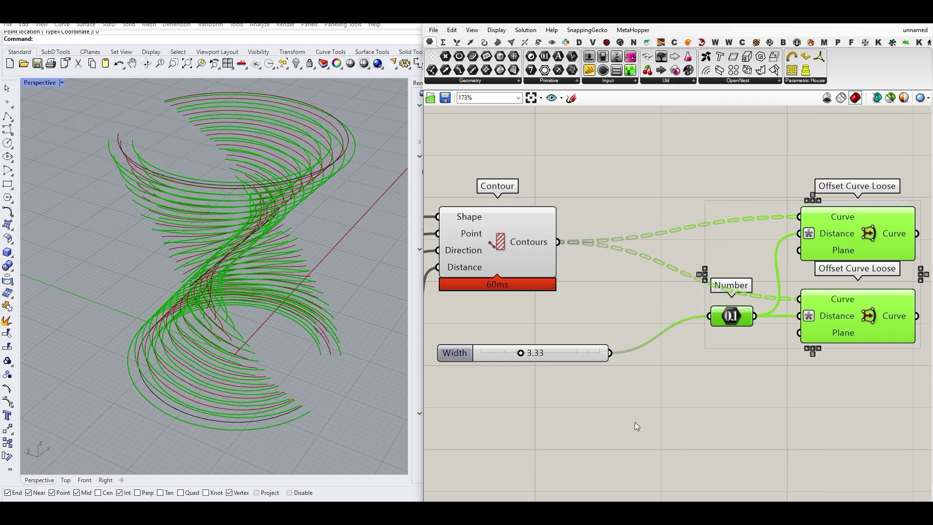
{"action": "left_click", "coordinate": [635, 422]}
{"action": "left_click_drag", "start_coordinate": [572, 360], "coordinate": [544, 316]}
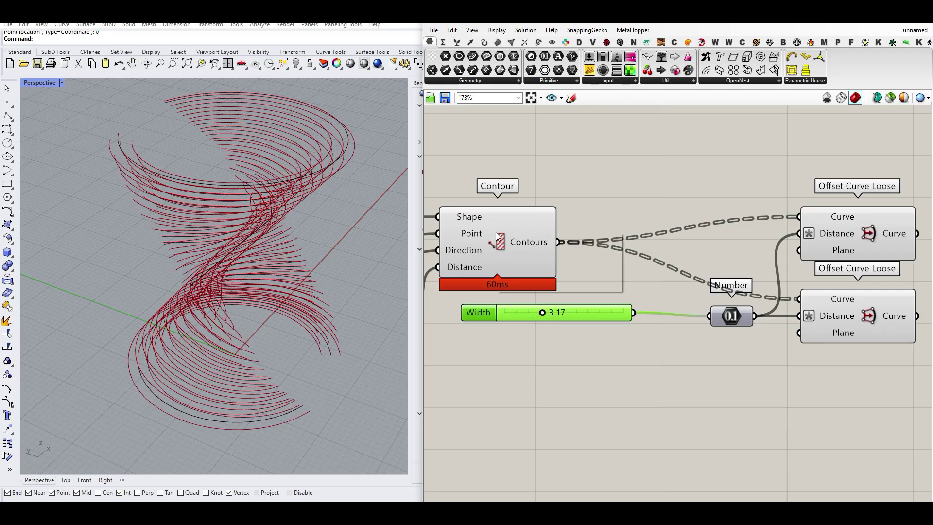
{"action": "left_click", "coordinate": [496, 265]}
Step: Try a Loft component between the outputs of the two Offset Curve Loose components and inspect the surfaces
{"action": "right_click_drag", "start_coordinate": [127, 288], "coordinate": [241, 294]}
{"action": "right_click_drag", "start_coordinate": [835, 274], "coordinate": [541, 284]}
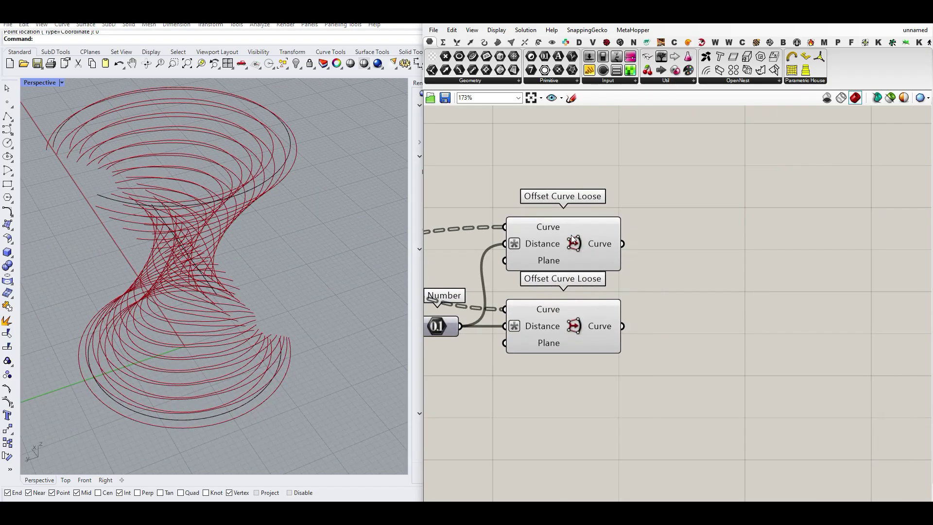
{"action": "left_click", "coordinate": [499, 42]}
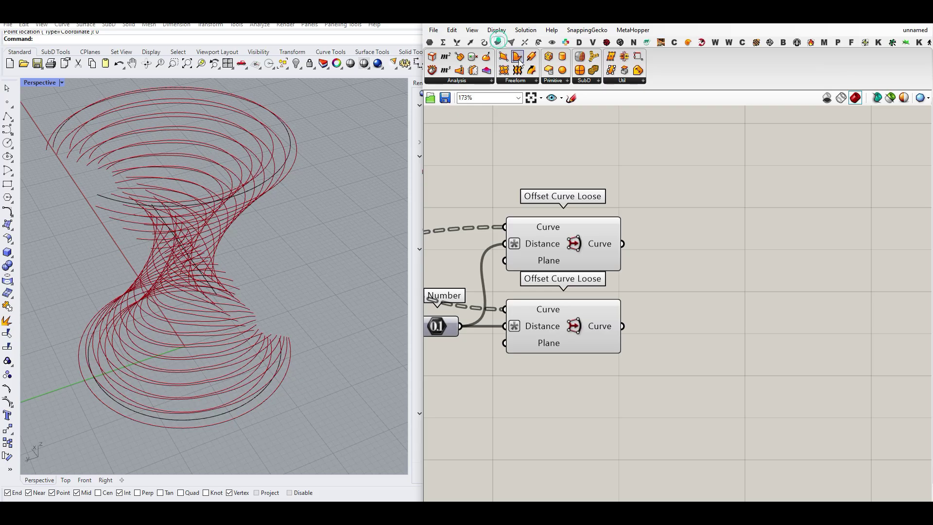
{"action": "left_click_drag", "start_coordinate": [518, 58], "coordinate": [718, 290]}
{"action": "left_click_drag", "start_coordinate": [659, 280], "coordinate": [671, 281]}
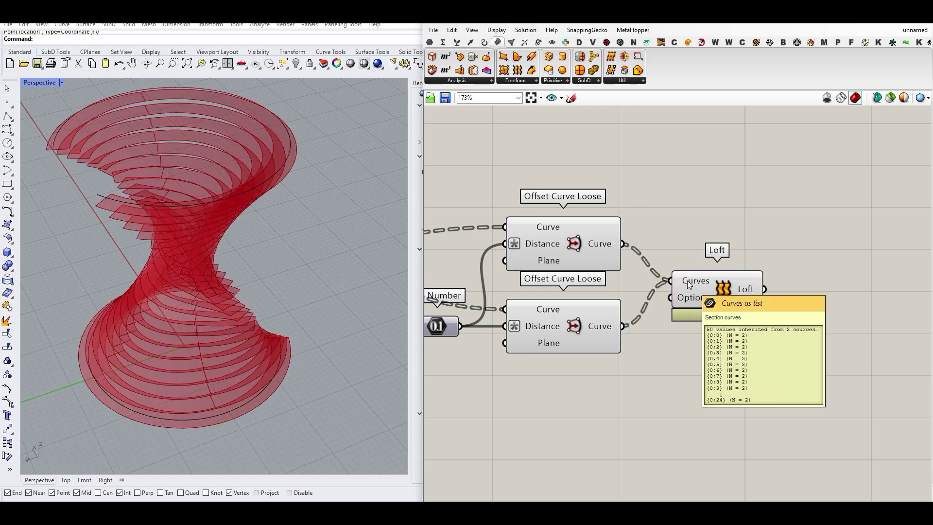
{"action": "mouse_move", "coordinate": [151, 272]}
{"action": "right_mouse_down"}
{"action": "mouse_move", "coordinate": [142, 261]}
{"action": "mouse_move", "coordinate": [148, 284]}
{"action": "right_mouse_up"}
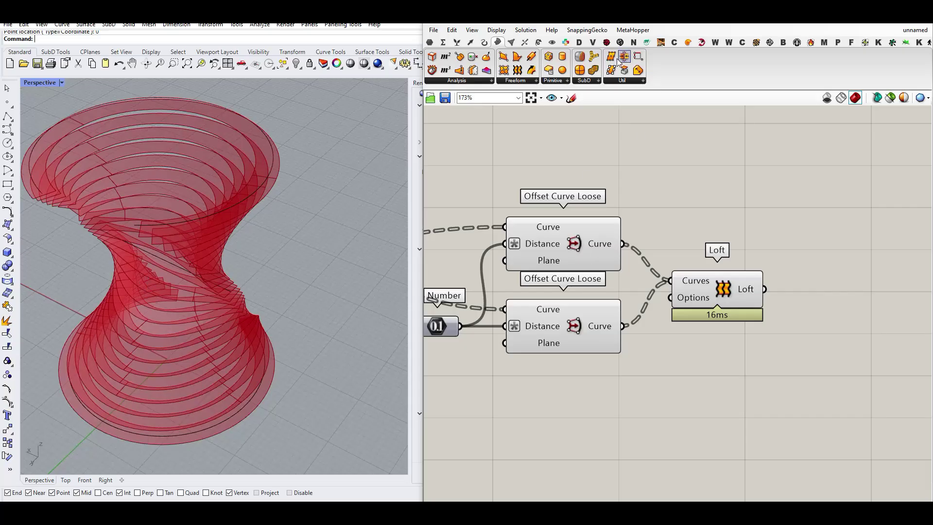
Step: Add a Ruled Surface component and connect the two offset outputs to Curve A and Curve B
{"action": "left_click", "coordinate": [514, 81]}
{"action": "left_click_drag", "start_coordinate": [607, 154], "coordinate": [719, 216]}
{"action": "left_click_drag", "start_coordinate": [651, 214], "coordinate": [669, 208]}
{"action": "left_click_drag", "start_coordinate": [623, 325], "coordinate": [669, 225]}
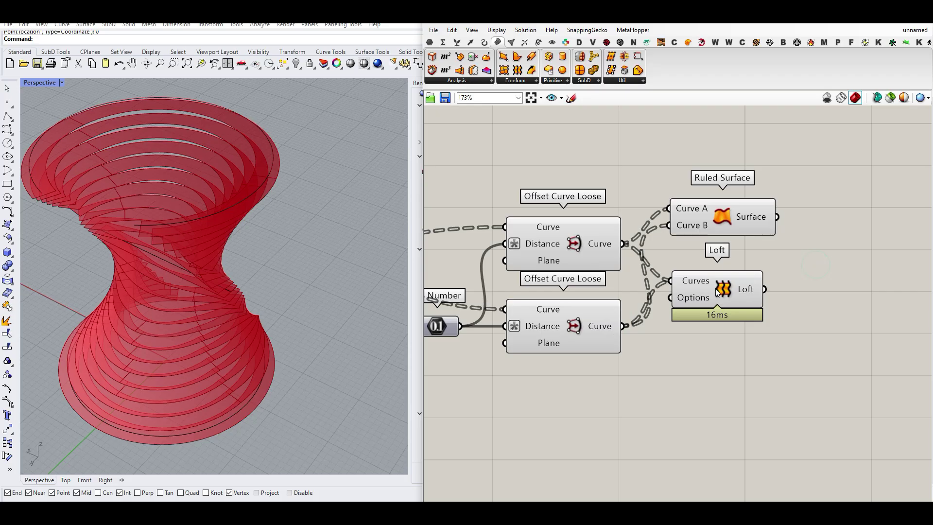
Step: Delete the Loft joining the offset curves and place Ruled Surface level between the two offset components
{"action": "left_click_drag", "start_coordinate": [721, 293], "coordinate": [718, 293]}
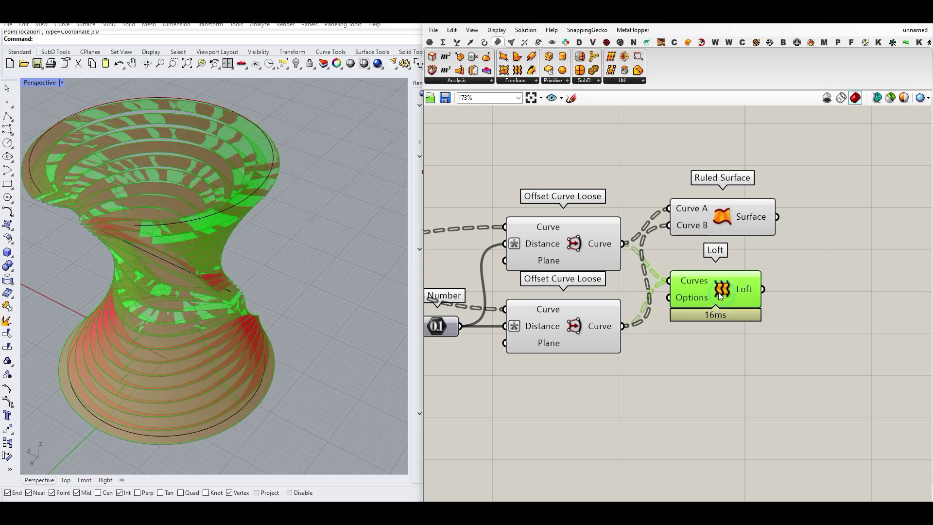
{"action": "key", "text": "Delete"}
{"action": "left_click_drag", "start_coordinate": [721, 213], "coordinate": [713, 279]}
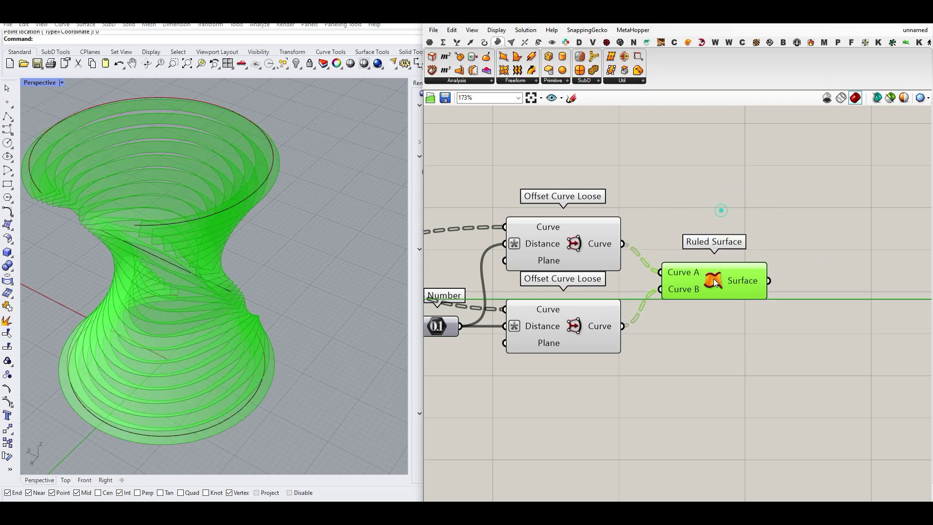
Step: Bake the Ruled Surface output, inspect the flat strips in the Rhino viewport, and undo the bake
{"action": "right_click", "coordinate": [748, 273]}
{"action": "left_click", "coordinate": [762, 298]}
{"action": "left_click", "coordinate": [754, 381]}
{"action": "right_click_drag", "start_coordinate": [176, 256], "coordinate": [225, 202]}
{"action": "scroll", "coordinate": [225, 209], "scroll_direction": "down", "scroll_amount": 6}
{"action": "right_click_drag", "start_coordinate": [226, 238], "coordinate": [340, 197]}
{"action": "key", "text": "ctrl+z"}
Step: Add an Extrude component and connect Ruled Surface's Surface output to its Base input
{"action": "scroll", "coordinate": [701, 266], "scroll_direction": "up", "scroll_amount": 3}
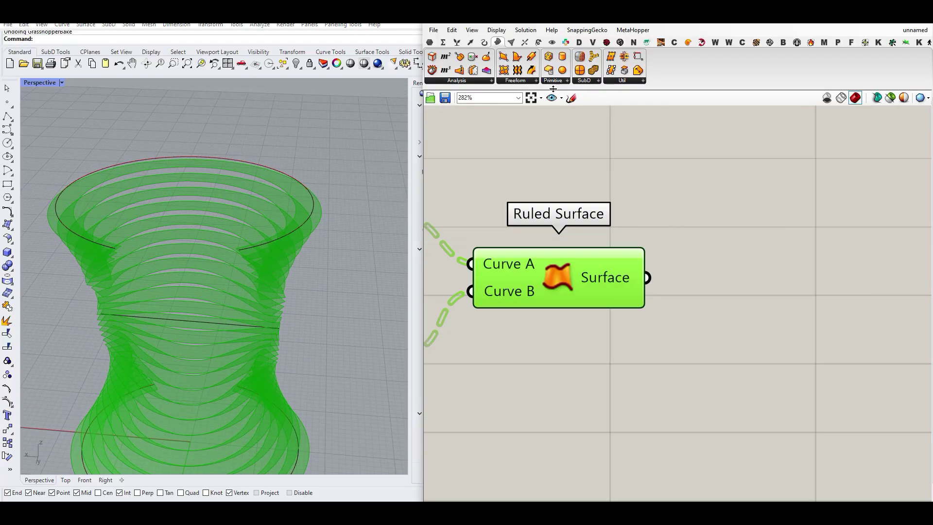
{"action": "left_click", "coordinate": [517, 81]}
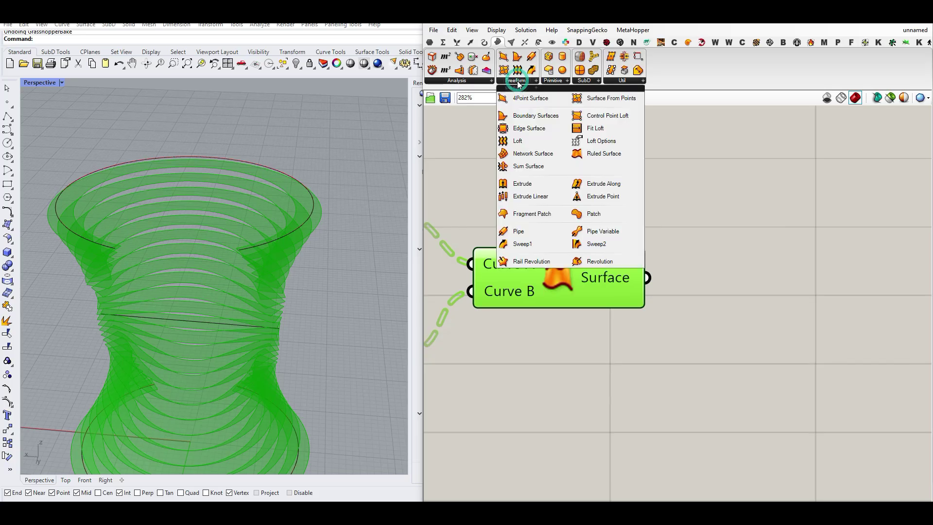
{"action": "left_click", "coordinate": [529, 184]}
{"action": "left_click", "coordinate": [772, 339]}
{"action": "left_click_drag", "start_coordinate": [646, 277], "coordinate": [852, 319]}
Step: Add a Unit Z vector component and connect it to Extrude's Direction input
{"action": "scroll", "coordinate": [706, 324], "scroll_direction": "up", "scroll_amount": 2}
{"action": "double_click", "coordinate": [647, 342]}
{"action": "type", "text": "z"}
{"action": "left_click", "coordinate": [625, 317]}
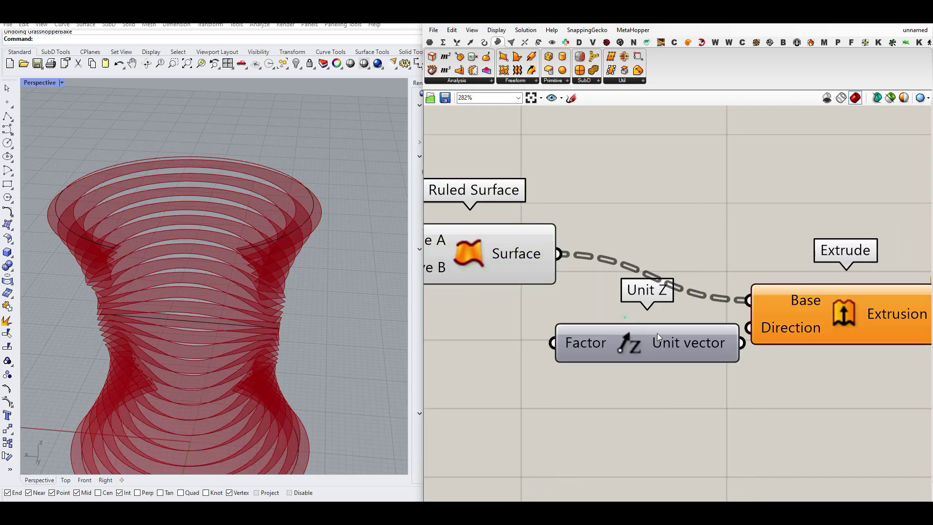
{"action": "left_click_drag", "start_coordinate": [741, 343], "coordinate": [748, 327]}
{"action": "scroll", "coordinate": [748, 314], "scroll_direction": "down", "scroll_amount": 2}
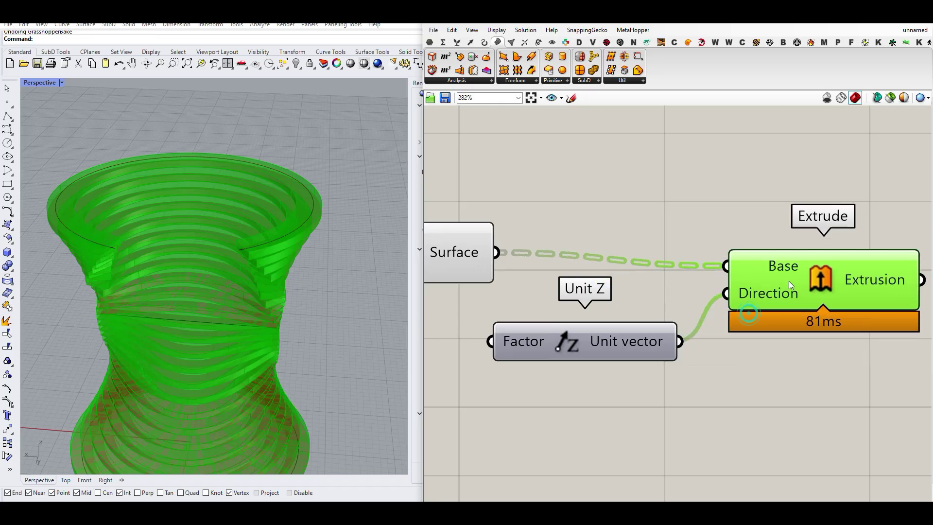
Step: Connect the Thickness slider to the Factor input of the Unit Z that drives Extrude
{"action": "scroll", "coordinate": [788, 281], "scroll_direction": "down", "scroll_amount": 2}
{"action": "right_click_drag", "start_coordinate": [454, 284], "coordinate": [646, 274]}
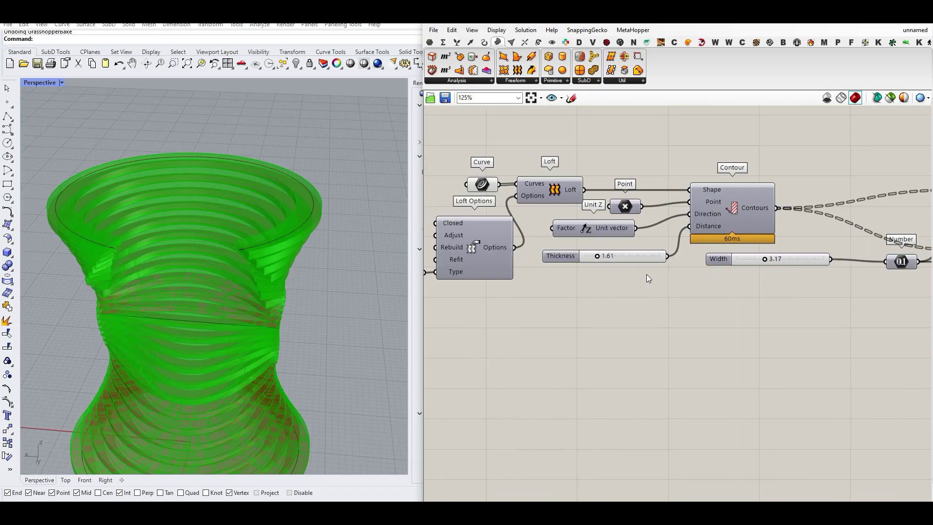
{"action": "scroll", "coordinate": [627, 262], "scroll_direction": "down", "scroll_amount": 5}
{"action": "mouse_move", "coordinate": [668, 257]}
{"action": "left_mouse_down"}
{"action": "mouse_move", "coordinate": [626, 261]}
{"action": "mouse_move", "coordinate": [874, 274]}
{"action": "mouse_move", "coordinate": [671, 243]}
{"action": "left_mouse_up"}
{"action": "scroll", "coordinate": [874, 274], "scroll_direction": "up", "scroll_amount": 5}
{"action": "left_click", "coordinate": [659, 286]}
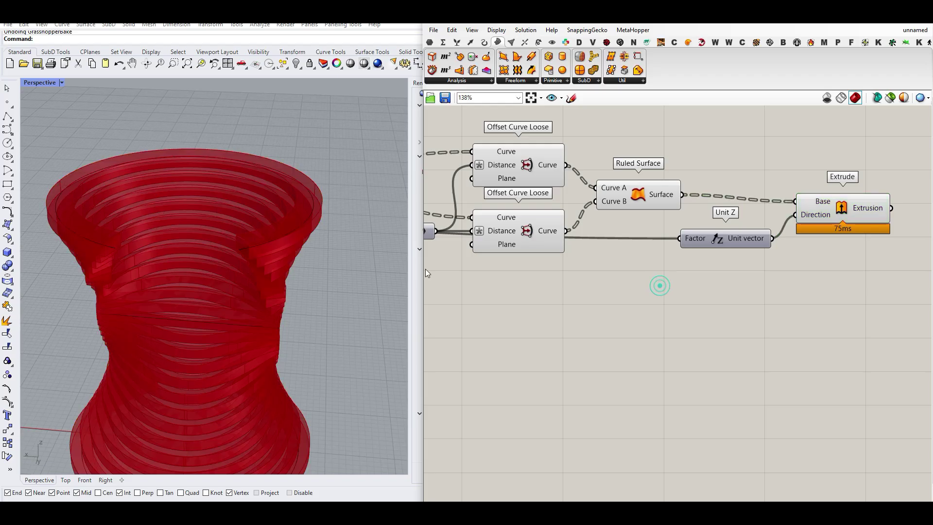
Step: Bake the Extrude output and switch the Perspective viewport to Rendered display
{"action": "right_click", "coordinate": [842, 232]}
{"action": "left_click", "coordinate": [879, 217]}
{"action": "left_click", "coordinate": [868, 310]}
{"action": "scroll", "coordinate": [293, 307], "scroll_direction": "down", "scroll_amount": 7}
{"action": "right_click_drag", "start_coordinate": [294, 307], "coordinate": [78, 127]}
{"action": "left_click", "coordinate": [46, 83]}
{"action": "left_click", "coordinate": [59, 138]}
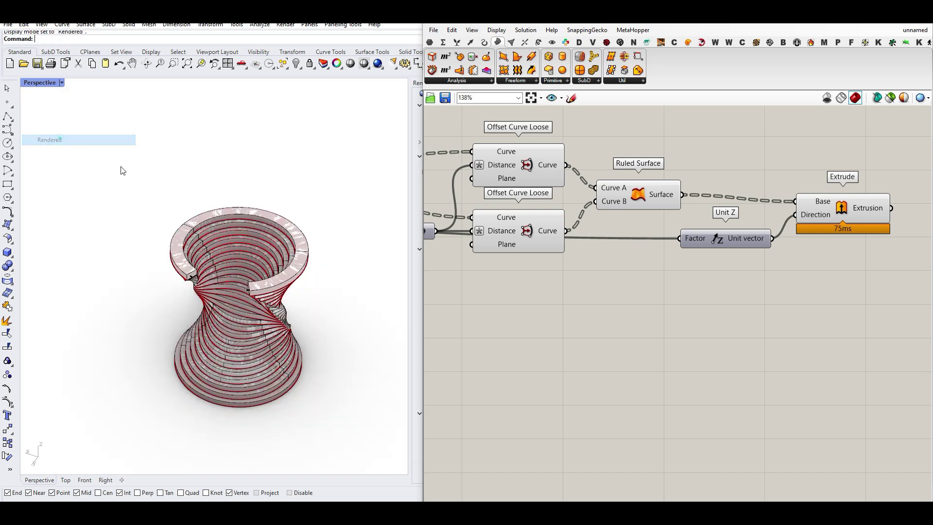
Step: Select the baked strip polysurfaces, move them away from the Grasshopper preview, and zoom in to inspect them
{"action": "left_click", "coordinate": [287, 68]}
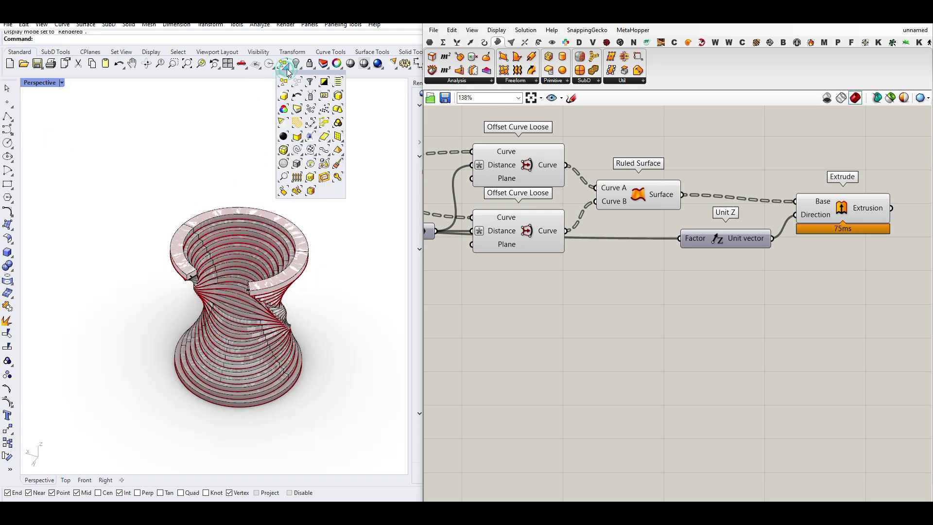
{"action": "left_click", "coordinate": [286, 95]}
{"action": "scroll", "coordinate": [360, 296], "scroll_direction": "down", "scroll_amount": 9}
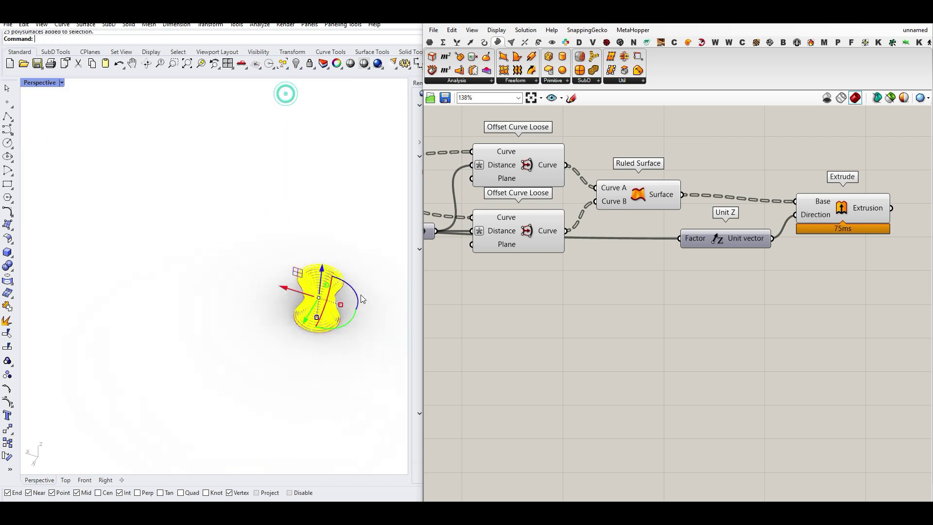
{"action": "left_click_drag", "start_coordinate": [285, 287], "coordinate": [200, 261]}
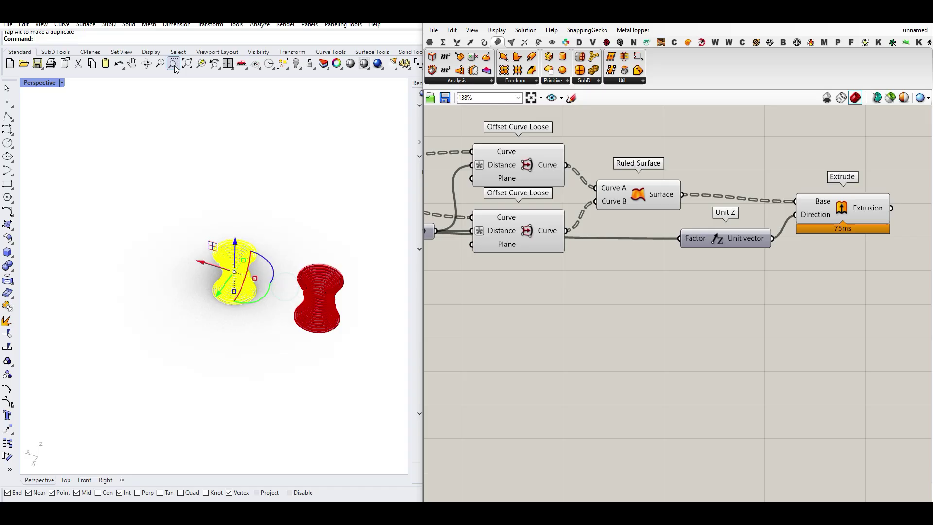
{"action": "left_click", "coordinate": [201, 63]}
{"action": "left_click", "coordinate": [96, 191]}
{"action": "left_click", "coordinate": [92, 287]}
{"action": "right_click_drag", "start_coordinate": [100, 285], "coordinate": [203, 369]}
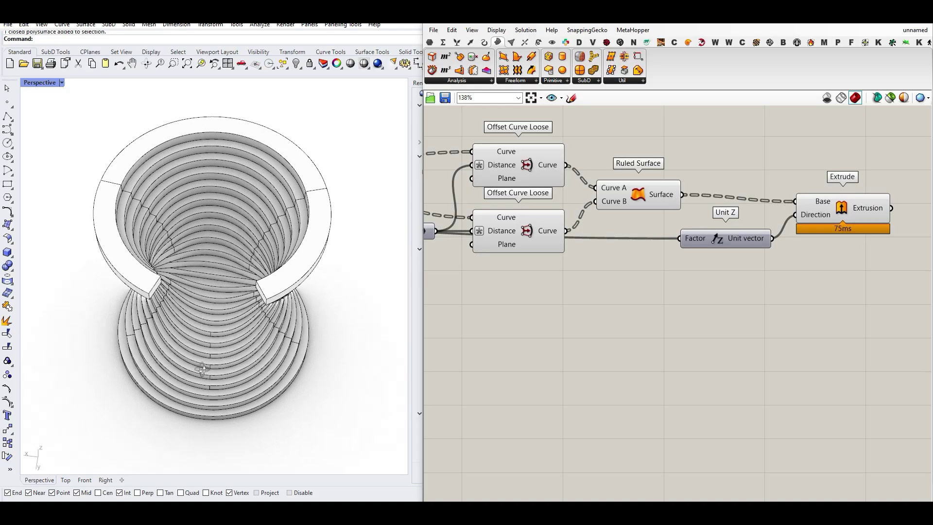
Step: Undo the move and bake of the extruded strips and return the Perspective viewport to Shaded display
{"action": "scroll", "coordinate": [571, 214], "scroll_direction": "down", "scroll_amount": 5}
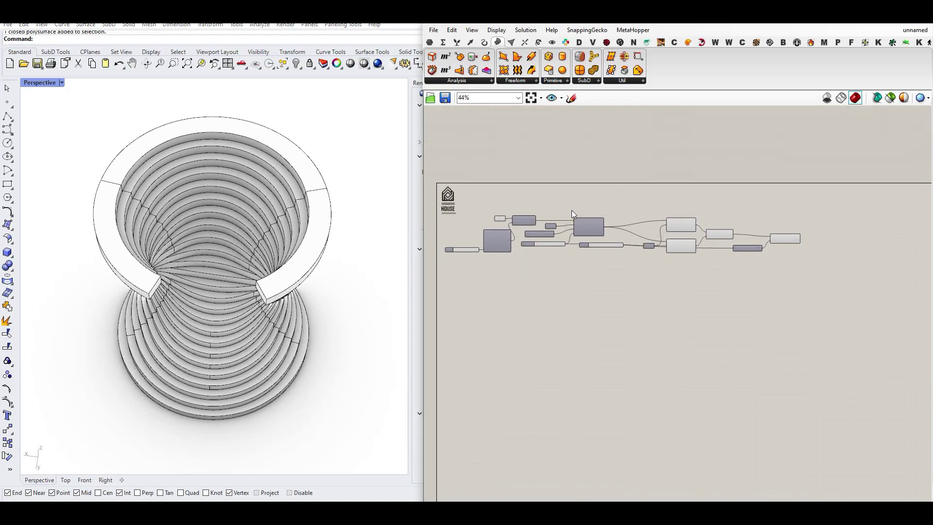
{"action": "scroll", "coordinate": [319, 290], "scroll_direction": "down", "scroll_amount": 3}
{"action": "key", "text": "ctrl+z"}
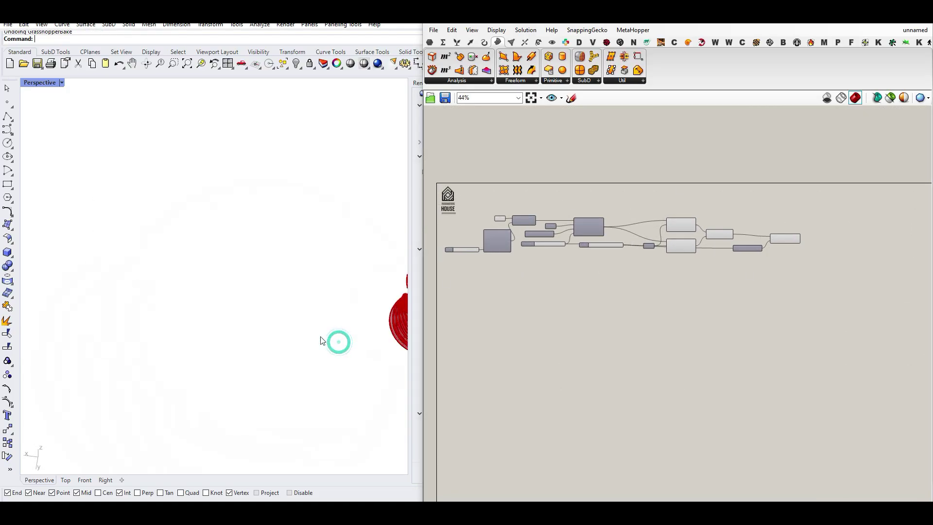
{"action": "scroll", "coordinate": [340, 338], "scroll_direction": "up", "scroll_amount": 5}
{"action": "left_click", "coordinate": [40, 82]}
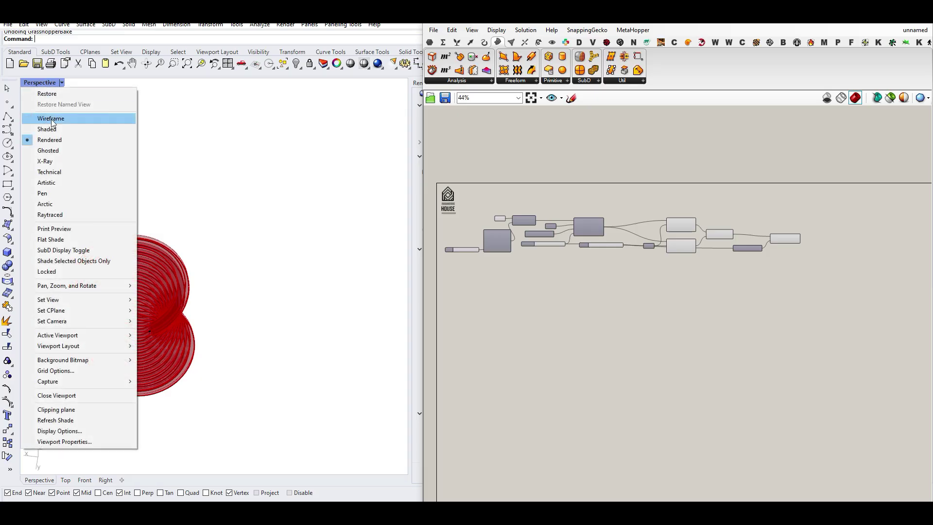
{"action": "left_click", "coordinate": [46, 130]}
{"action": "right_click_drag", "start_coordinate": [114, 257], "coordinate": [173, 220], "text": "shift"}
{"action": "scroll", "coordinate": [187, 223], "scroll_direction": "up", "scroll_amount": 6}
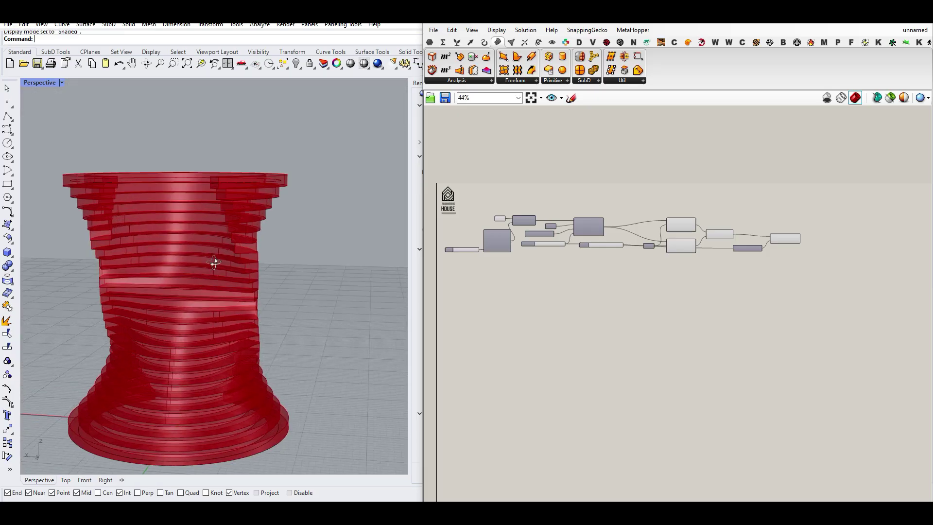
{"action": "right_click_drag", "start_coordinate": [214, 262], "coordinate": [156, 282]}
Step: Set the wire display of the Unit Z component's Factor input to Hidden
{"action": "scroll", "coordinate": [680, 279], "scroll_direction": "up", "scroll_amount": 7}
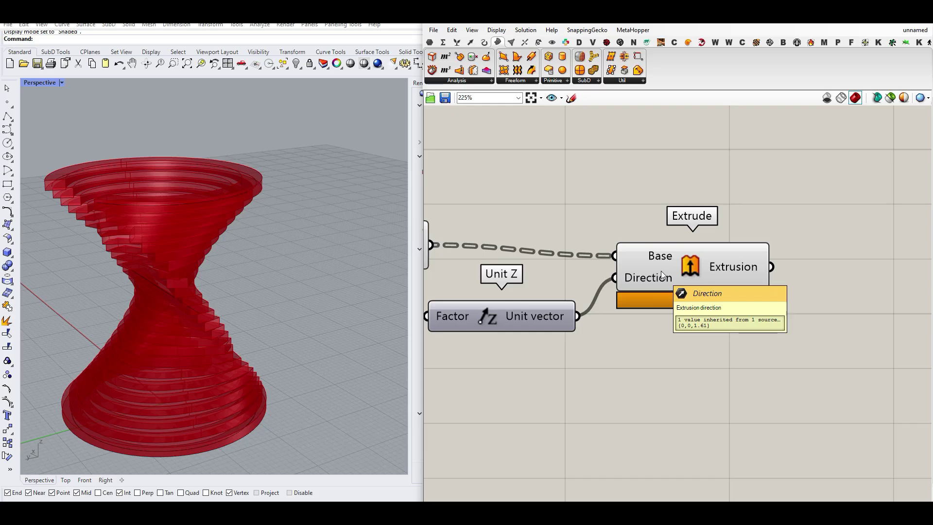
{"action": "scroll", "coordinate": [750, 325], "scroll_direction": "down", "scroll_amount": 2}
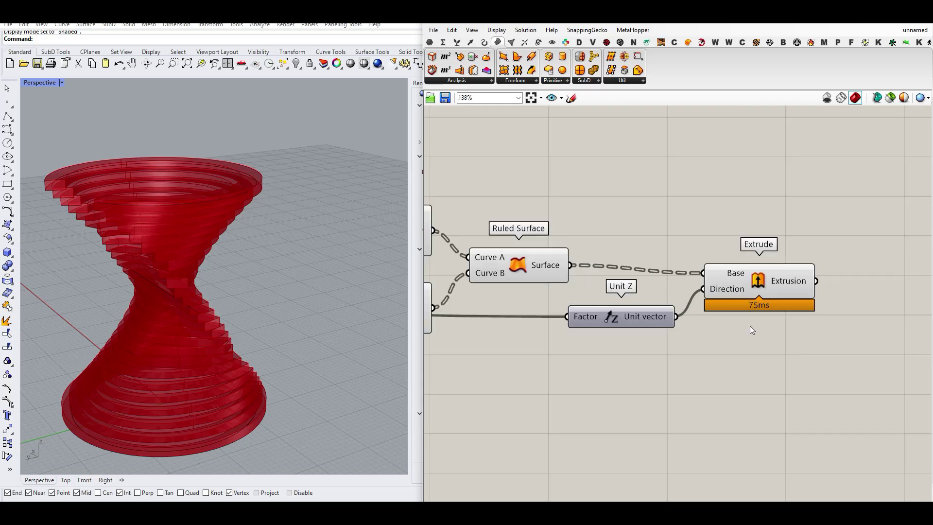
{"action": "scroll", "coordinate": [750, 326], "scroll_direction": "down", "scroll_amount": 2}
{"action": "left_click_drag", "start_coordinate": [772, 339], "coordinate": [646, 294]}
{"action": "left_click", "coordinate": [691, 369]}
{"action": "right_click", "coordinate": [627, 320]}
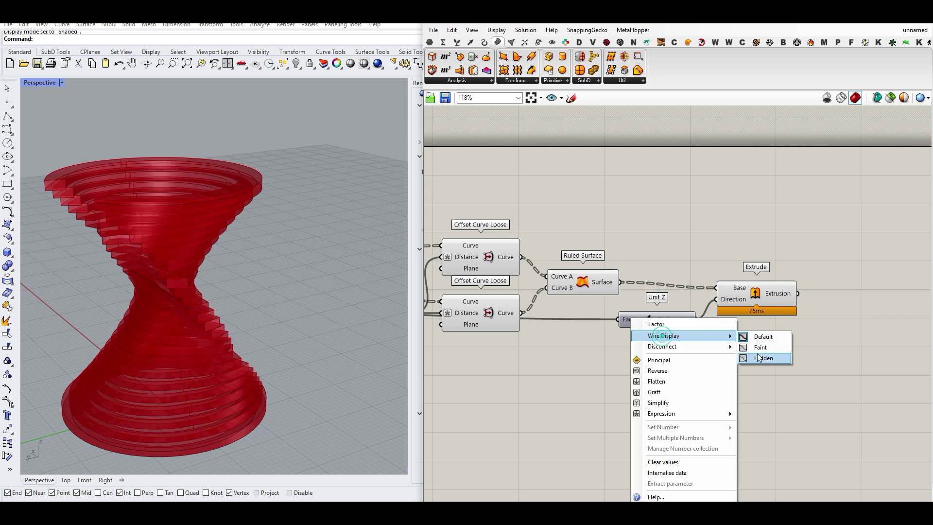
{"action": "left_click", "coordinate": [784, 358]}
Step: Move the Unit Z and Extrude components above the Ruled Surface and Offset Curve Loose components and group them
{"action": "left_click_drag", "start_coordinate": [789, 357], "coordinate": [662, 280]}
{"action": "left_click_drag", "start_coordinate": [739, 298], "coordinate": [735, 165]}
{"action": "right_click", "coordinate": [745, 219]}
{"action": "left_click", "coordinate": [762, 292]}
Step: Disable the grouped Unit Z and Extrude components
{"action": "right_click", "coordinate": [731, 213]}
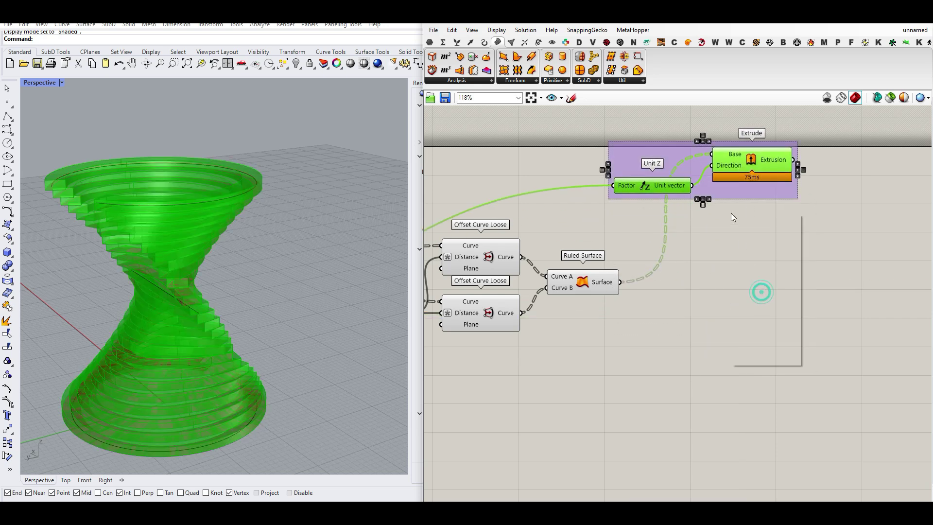
{"action": "left_click", "coordinate": [758, 251]}
{"action": "left_click", "coordinate": [757, 251]}
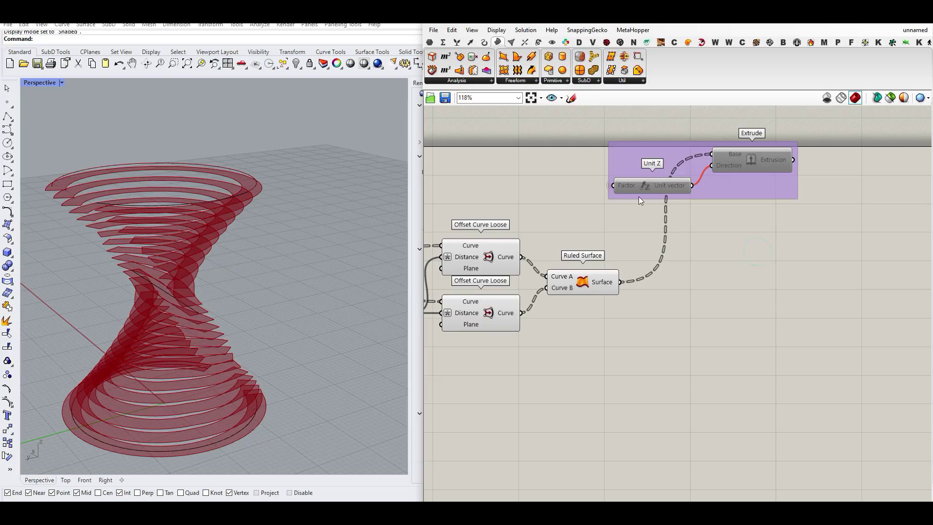
Step: Add a Scribble reading "Nurbs" and place it just above the Unit Z and Extrude group
{"action": "left_click", "coordinate": [429, 43]}
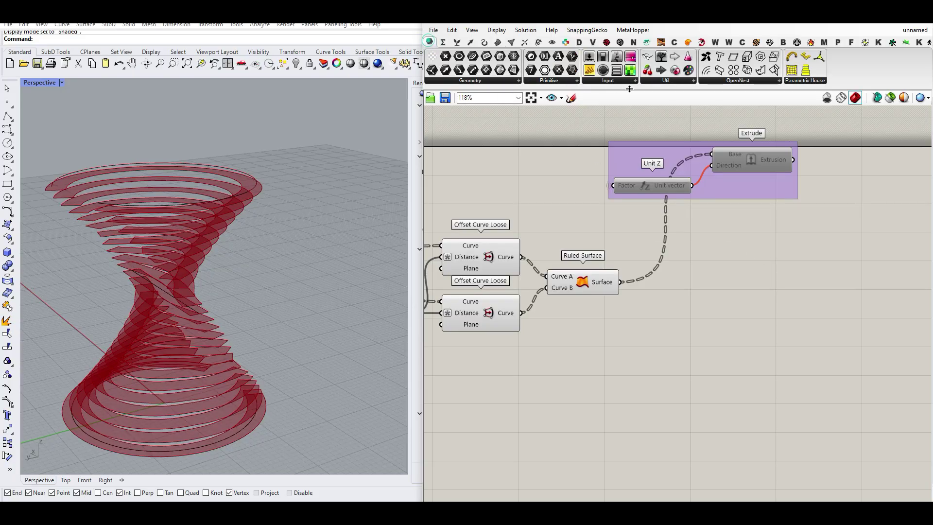
{"action": "left_click", "coordinate": [661, 82]}
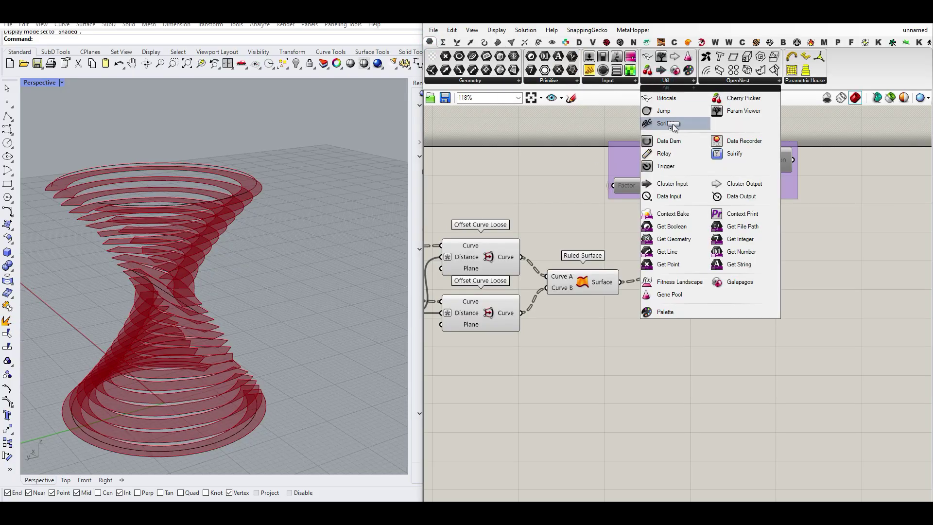
{"action": "left_click_drag", "start_coordinate": [673, 125], "coordinate": [646, 129]}
{"action": "double_click", "coordinate": [646, 128]}
{"action": "type", "text": "Nurbs"}
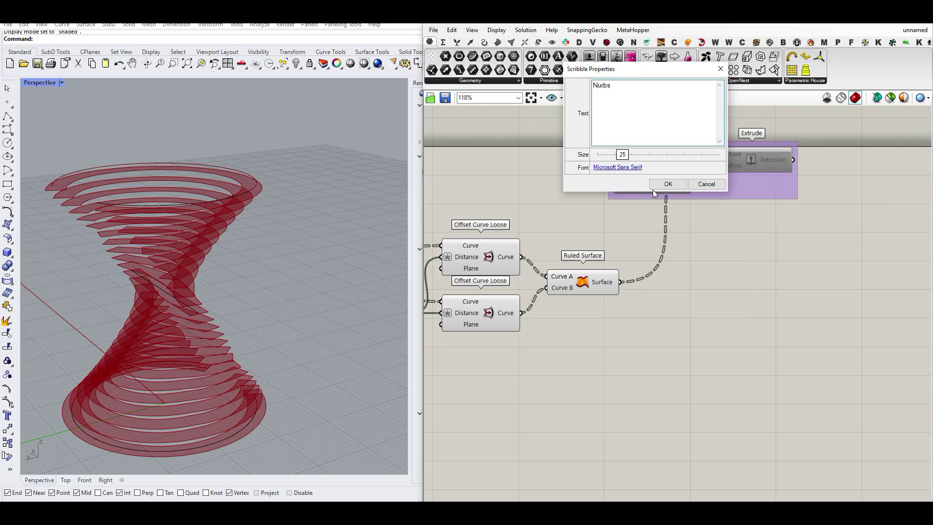
{"action": "left_click", "coordinate": [656, 186]}
{"action": "left_click_drag", "start_coordinate": [616, 125], "coordinate": [638, 132]}
{"action": "left_click", "coordinate": [714, 291]}
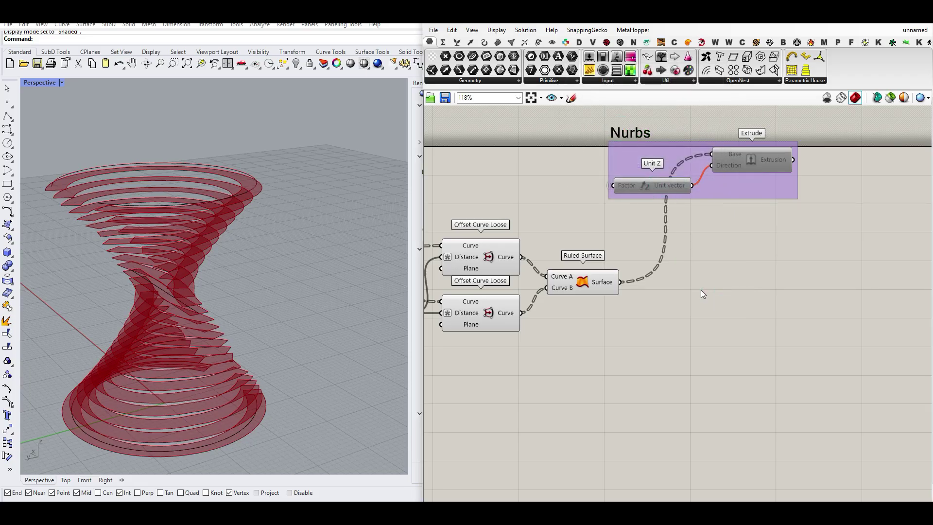
Step: Add a Mesh Surface component and connect the Ruled Surface output to its Surface input
{"action": "left_click", "coordinate": [511, 42]}
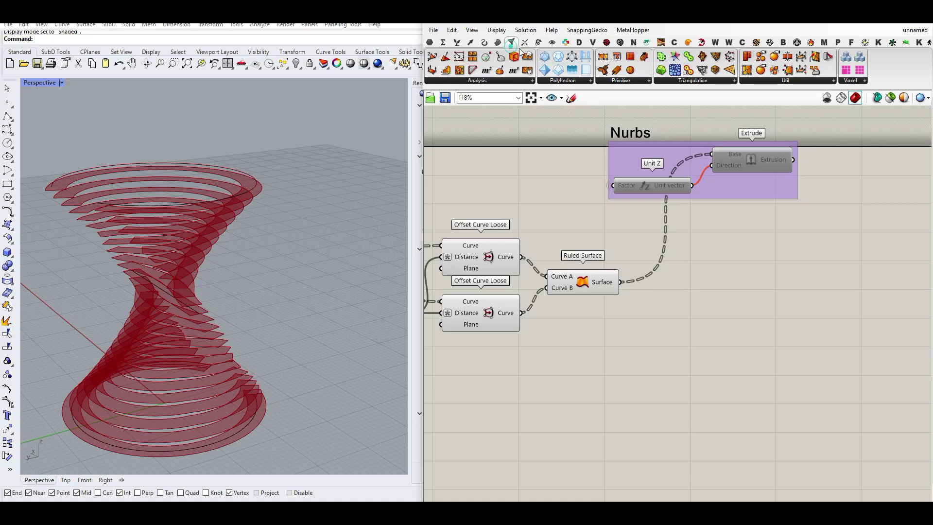
{"action": "left_click", "coordinate": [784, 81]}
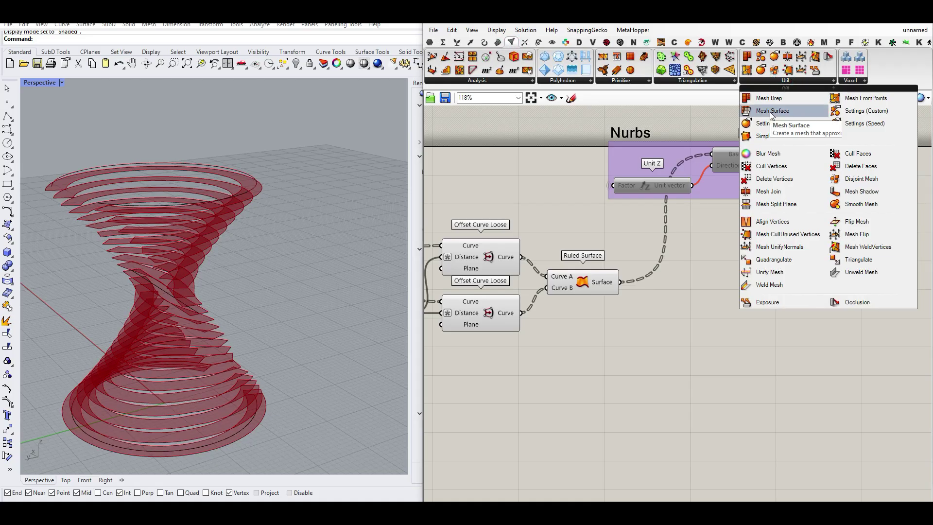
{"action": "left_click_drag", "start_coordinate": [772, 111], "coordinate": [712, 299]}
{"action": "scroll", "coordinate": [632, 283], "scroll_direction": "up", "scroll_amount": 3}
{"action": "left_click_drag", "start_coordinate": [612, 283], "coordinate": [787, 284]}
Step: Turn off the preview of the Ruled Surface and both Offset Curve Loose components
{"action": "right_click", "coordinate": [540, 275]}
{"action": "left_click", "coordinate": [560, 295]}
{"action": "left_click", "coordinate": [581, 340]}
{"action": "right_click_drag", "start_coordinate": [581, 340], "coordinate": [716, 316]}
{"action": "scroll", "coordinate": [716, 316], "scroll_direction": "down", "scroll_amount": 4}
{"action": "left_click_drag", "start_coordinate": [665, 351], "coordinate": [568, 225]}
{"action": "right_click", "coordinate": [584, 198]}
{"action": "left_click", "coordinate": [602, 207]}
Step: Examine the Mesh Surface inputs and the U and V directions of the meshed strips in the Perspective viewport
{"action": "scroll", "coordinate": [628, 277], "scroll_direction": "up", "scroll_amount": 4}
{"action": "scroll", "coordinate": [647, 253], "scroll_direction": "up", "scroll_amount": 2}
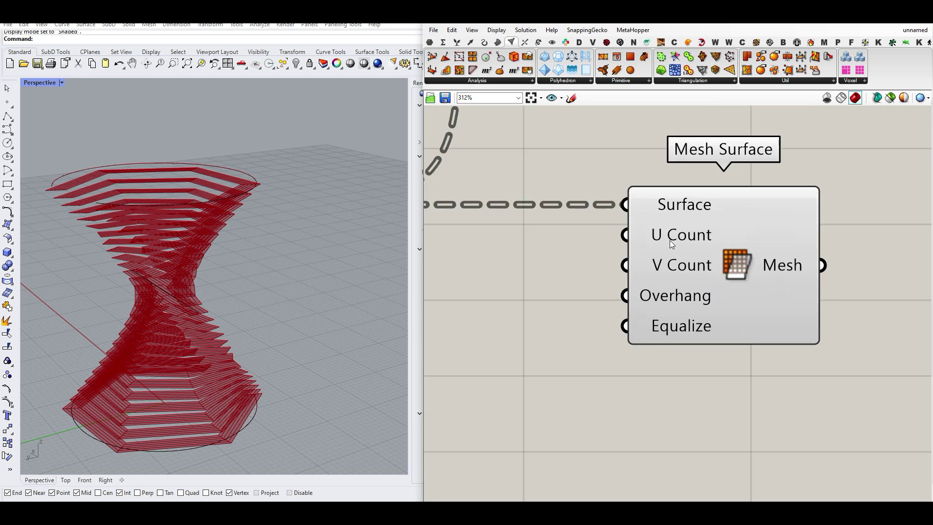
{"action": "scroll", "coordinate": [302, 243], "scroll_direction": "down", "scroll_amount": 5}
{"action": "right_click_drag", "start_coordinate": [302, 243], "coordinate": [266, 259]}
{"action": "scroll", "coordinate": [214, 235], "scroll_direction": "up", "scroll_amount": 8}
{"action": "right_click_drag", "start_coordinate": [214, 236], "coordinate": [99, 223]}
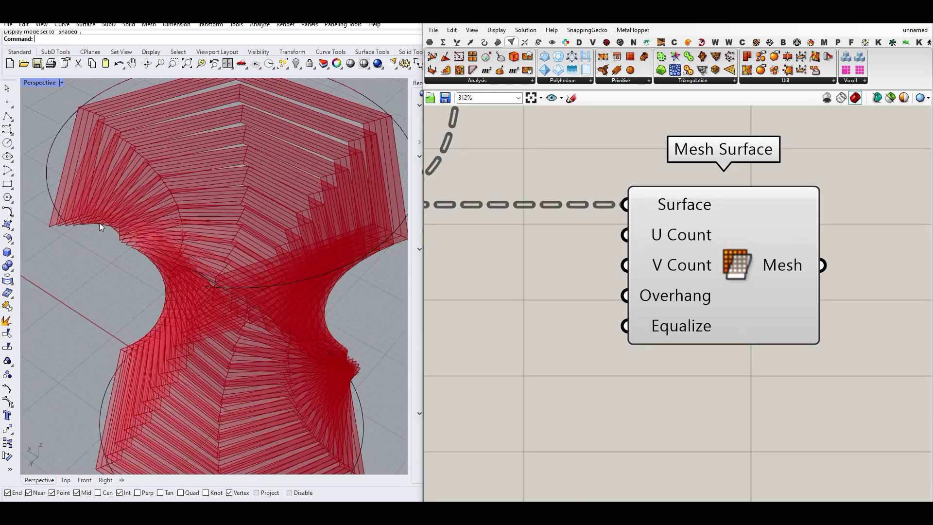
{"action": "scroll", "coordinate": [63, 231], "scroll_direction": "up", "scroll_amount": 3}
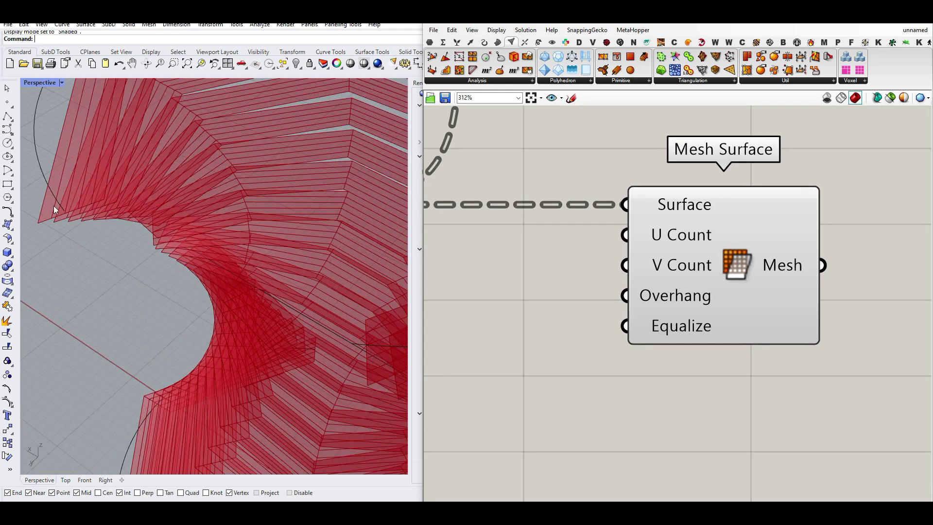
{"action": "left_click_drag", "start_coordinate": [130, 195], "coordinate": [104, 222]}
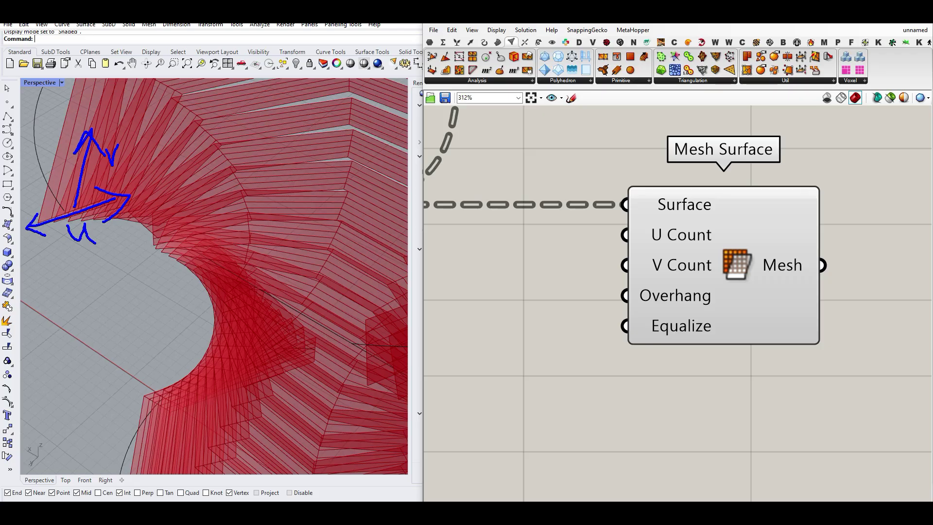
{"action": "key", "text": "Escape"}
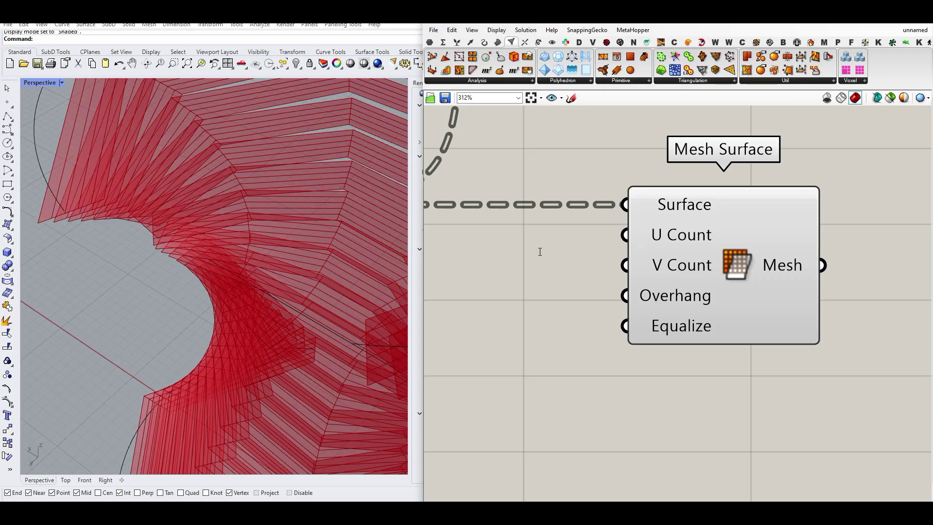
Step: Add a panel with the value 1 and connect it to the V Count input of Mesh Surface
{"action": "double_click", "coordinate": [538, 251]}
{"action": "type", "text": "//1"}
{"action": "key", "text": "Return"}
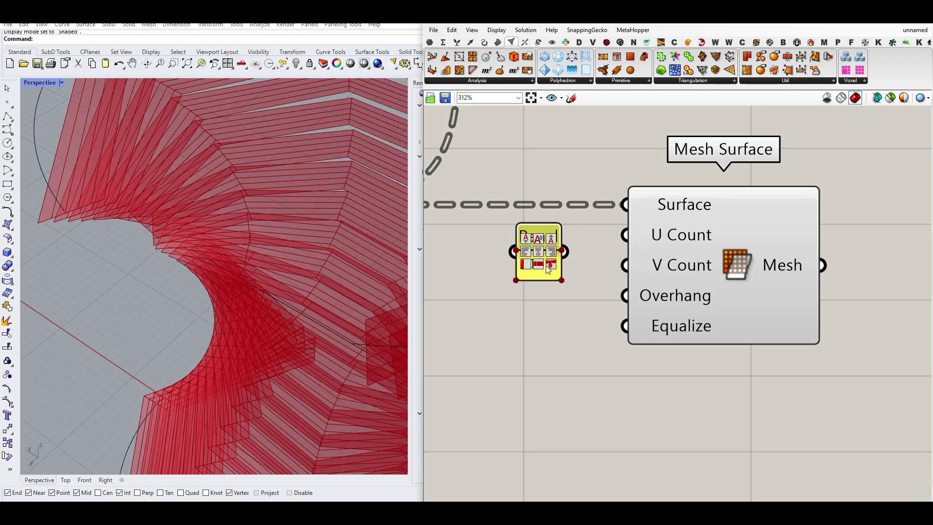
{"action": "scroll", "coordinate": [526, 283], "scroll_direction": "down", "scroll_amount": 3}
{"action": "left_click_drag", "start_coordinate": [546, 267], "coordinate": [577, 274]}
{"action": "key", "text": "ctrl+z"}
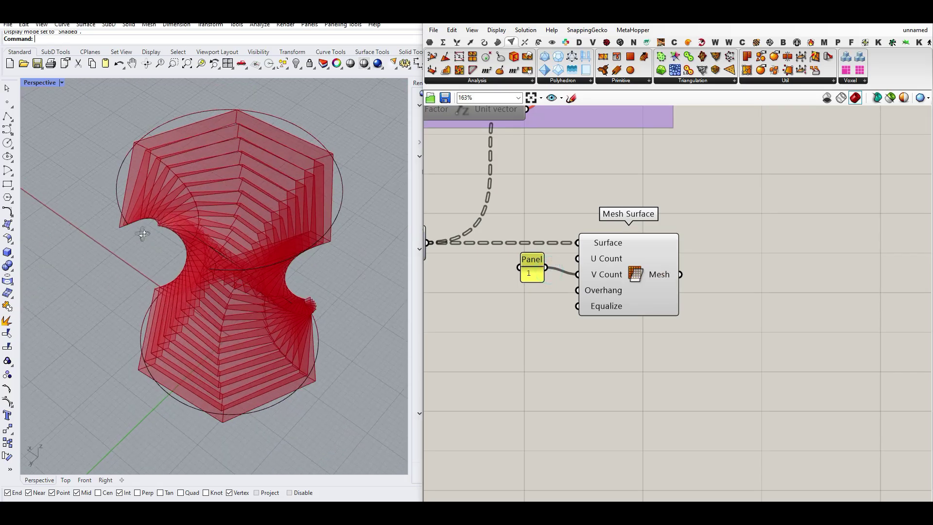
{"action": "scroll", "coordinate": [564, 275], "scroll_direction": "up", "scroll_amount": 3}
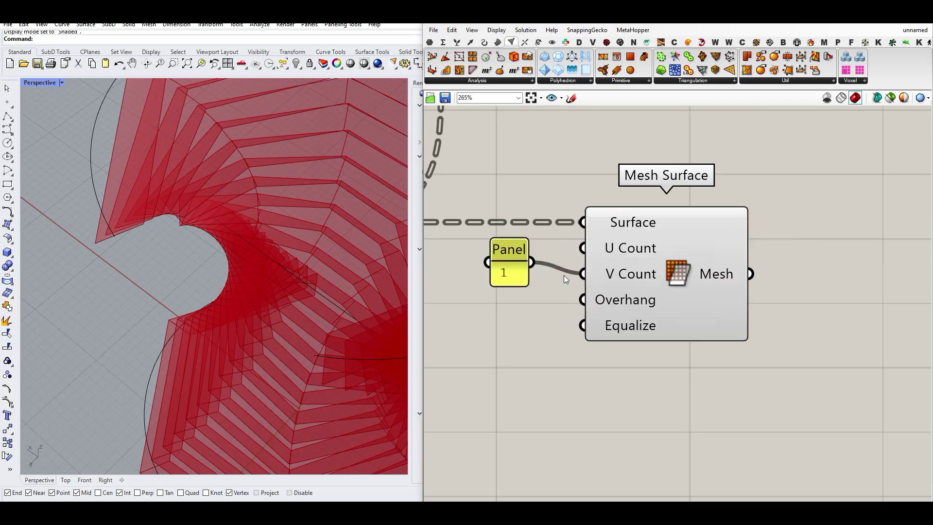
Step: Move the panel and Mesh Surface apart to make room, and add a whole-number slider ranging from 3 to 30
{"action": "left_click_drag", "start_coordinate": [515, 278], "coordinate": [523, 381]}
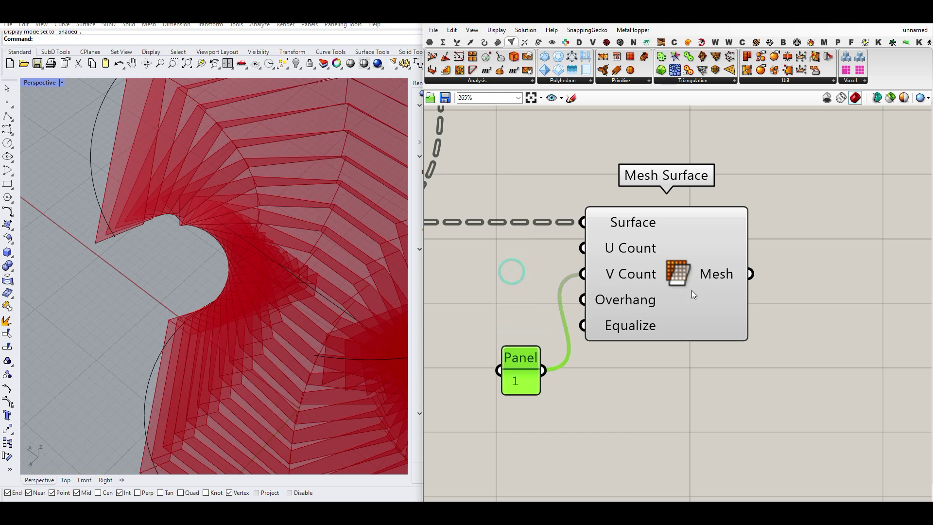
{"action": "left_click_drag", "start_coordinate": [693, 267], "coordinate": [833, 257]}
{"action": "right_click_drag", "start_coordinate": [627, 272], "coordinate": [682, 273]}
{"action": "left_click", "coordinate": [592, 273]}
{"action": "double_click", "coordinate": [591, 273]}
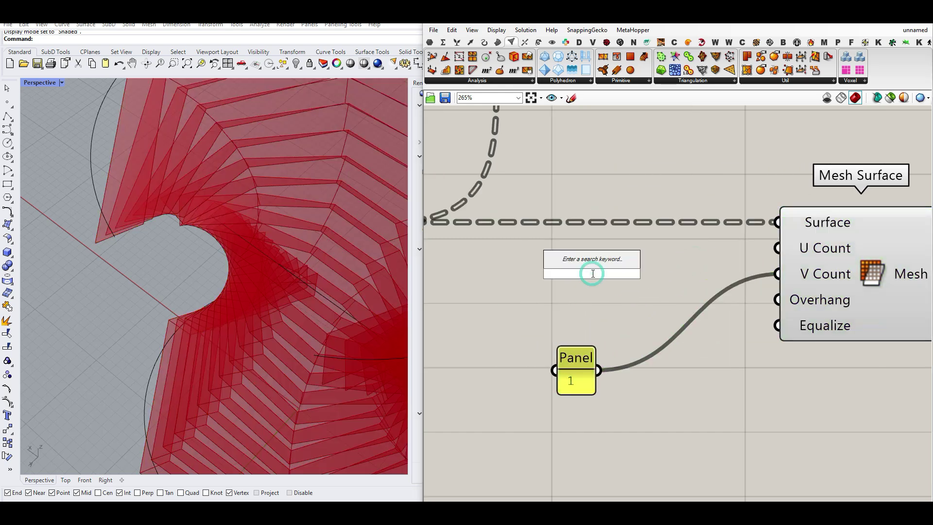
{"action": "type", "text": "3..30"}
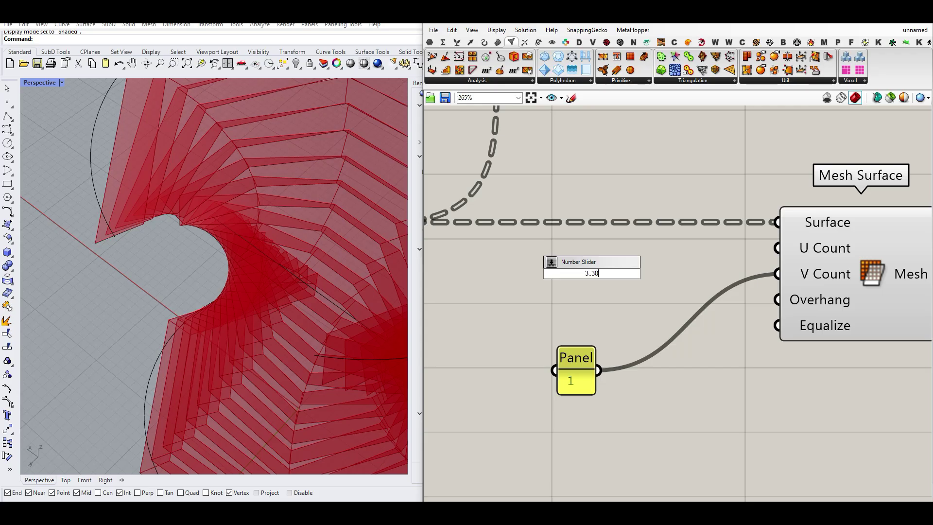
{"action": "key", "text": "Return"}
Step: Rename the 3-to-30 slider "Sides Count" and connect it to the U Count input of Mesh Surface
{"action": "right_click", "coordinate": [547, 273]}
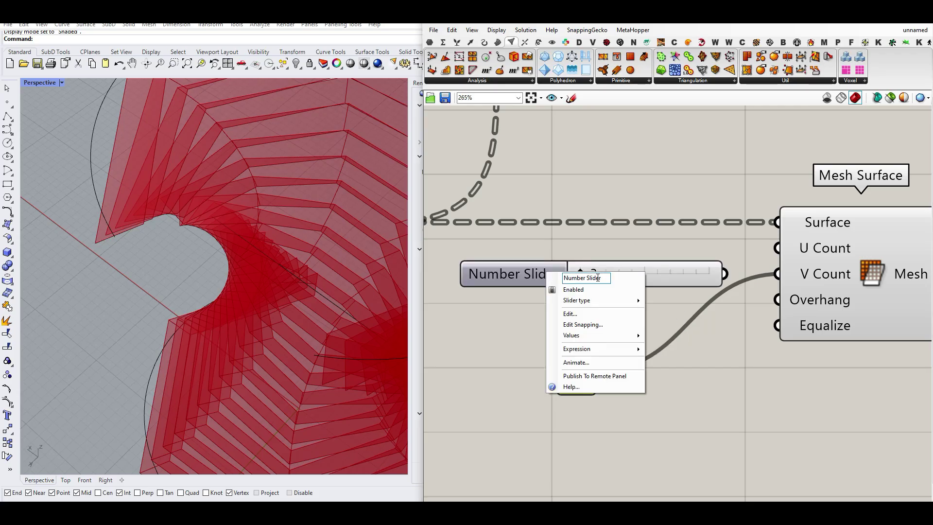
{"action": "type", "text": "D"}
{"action": "type", "text": "Sides Cou"}
{"action": "type", "text": "nt"}
{"action": "key", "text": "Return"}
{"action": "left_click_drag", "start_coordinate": [732, 274], "coordinate": [776, 248]}
{"action": "scroll", "coordinate": [99, 233], "scroll_direction": "down", "scroll_amount": 8}
{"action": "right_click_drag", "start_coordinate": [100, 233], "coordinate": [144, 242]}
{"action": "scroll", "coordinate": [170, 215], "scroll_direction": "up", "scroll_amount": 5}
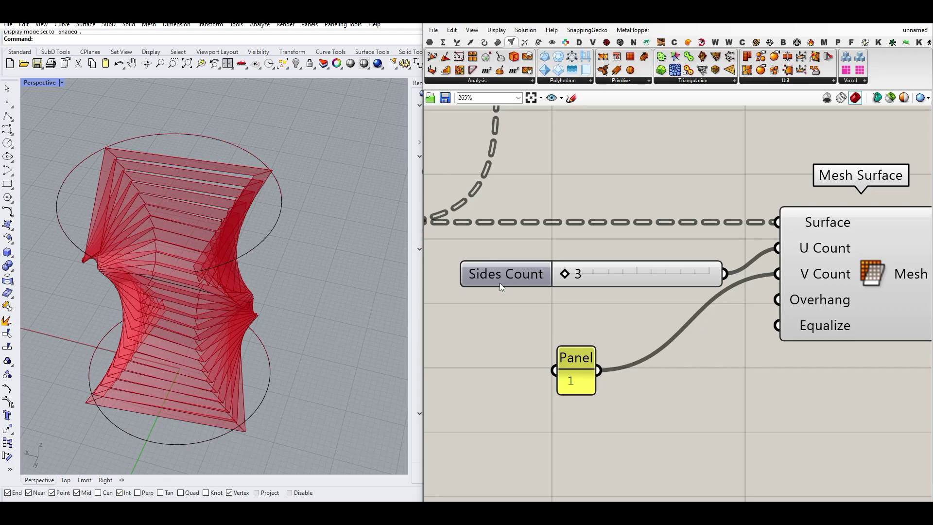
{"action": "mouse_move", "coordinate": [566, 275]}
{"action": "left_mouse_down"}
{"action": "mouse_move", "coordinate": [576, 275]}
{"action": "mouse_move", "coordinate": [566, 275]}
{"action": "left_mouse_up"}
Step: Bake the Mesh output of Mesh Surface into the Rhino model
{"action": "right_click_drag", "start_coordinate": [369, 292], "coordinate": [369, 272]}
{"action": "right_click_drag", "start_coordinate": [648, 278], "coordinate": [557, 291]}
{"action": "right_click", "coordinate": [809, 289]}
{"action": "left_click", "coordinate": [834, 303]}
{"action": "left_click", "coordinate": [819, 391]}
Step: Select the baked strip meshes and move them away from the Grasshopper preview
{"action": "right_click_drag", "start_coordinate": [282, 235], "coordinate": [210, 253]}
{"action": "scroll", "coordinate": [196, 206], "scroll_direction": "down", "scroll_amount": 6}
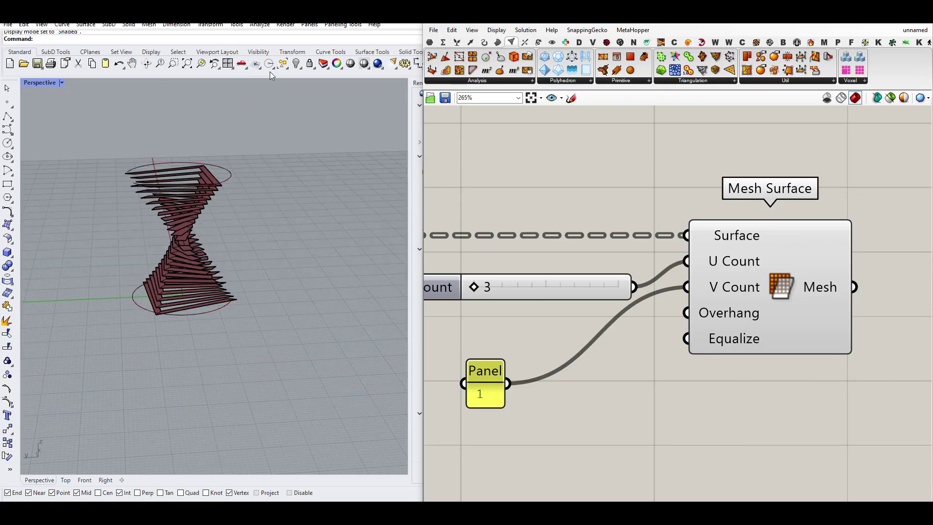
{"action": "left_click", "coordinate": [286, 68]}
{"action": "left_click", "coordinate": [288, 98]}
{"action": "right_click_drag", "start_coordinate": [276, 145], "coordinate": [186, 283]}
{"action": "left_click_drag", "start_coordinate": [157, 272], "coordinate": [43, 275]}
{"action": "right_click_drag", "start_coordinate": [78, 304], "coordinate": [176, 188], "text": "shift"}
Step: Examine the faceted baked strip meshes up close and from several angles
{"action": "scroll", "coordinate": [175, 326], "scroll_direction": "up", "scroll_amount": 8}
{"action": "left_click_drag", "start_coordinate": [204, 219], "coordinate": [205, 209]}
{"action": "left_click", "coordinate": [322, 199]}
{"action": "scroll", "coordinate": [321, 199], "scroll_direction": "down", "scroll_amount": 8}
{"action": "right_click_drag", "start_coordinate": [319, 199], "coordinate": [219, 228]}
{"action": "scroll", "coordinate": [312, 170], "scroll_direction": "up", "scroll_amount": 5}
{"action": "scroll", "coordinate": [187, 231], "scroll_direction": "down", "scroll_amount": 5}
{"action": "scroll", "coordinate": [227, 288], "scroll_direction": "down", "scroll_amount": 5}
{"action": "right_click_drag", "start_coordinate": [227, 288], "coordinate": [321, 253]}
Step: Undo the move and bake of the strip meshes
{"action": "key", "text": "ctrl+z"}
{"action": "key", "text": "ctrl+z"}
{"action": "key", "text": "ctrl+z"}
Step: Set the Sides Count slider to 4
{"action": "mouse_move", "coordinate": [487, 290]}
{"action": "left_mouse_down"}
{"action": "mouse_move", "coordinate": [628, 281]}
{"action": "mouse_move", "coordinate": [445, 287]}
{"action": "mouse_move", "coordinate": [480, 286]}
{"action": "left_mouse_up"}
{"action": "right_click_drag", "start_coordinate": [243, 227], "coordinate": [370, 238]}
{"action": "scroll", "coordinate": [762, 285], "scroll_direction": "down", "scroll_amount": 3}
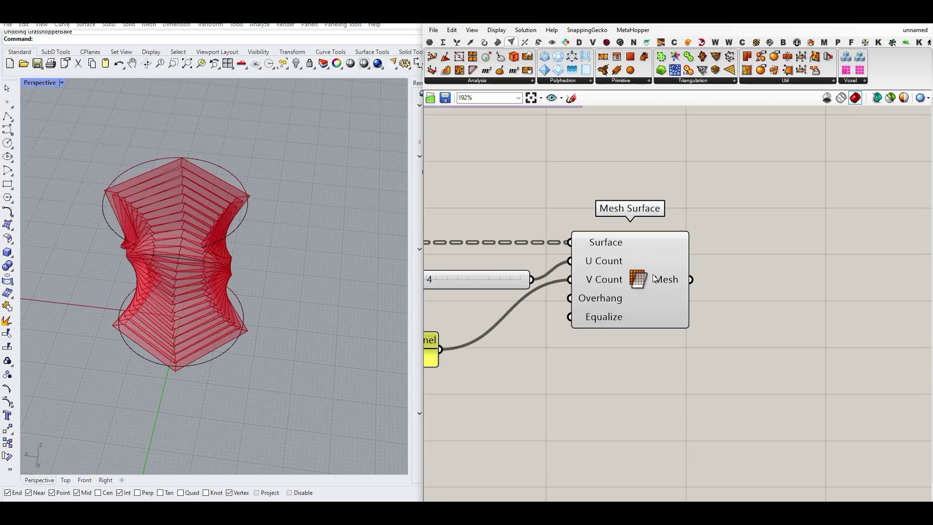
{"action": "mouse_move", "coordinate": [207, 295]}
{"action": "right_mouse_down"}
{"action": "mouse_move", "coordinate": [196, 243]}
{"action": "mouse_move", "coordinate": [192, 300]}
{"action": "right_mouse_up"}
{"action": "scroll", "coordinate": [197, 243], "scroll_direction": "up", "scroll_amount": 4}
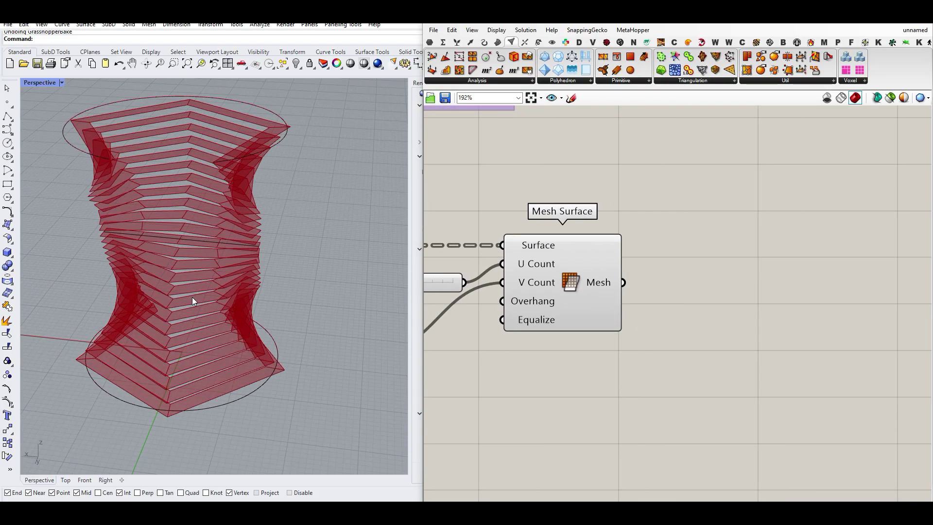
Step: Add a Pufferfish Offset Mesh component and connect the Mesh Surface output to its Mesh input
{"action": "left_click", "coordinate": [646, 43]}
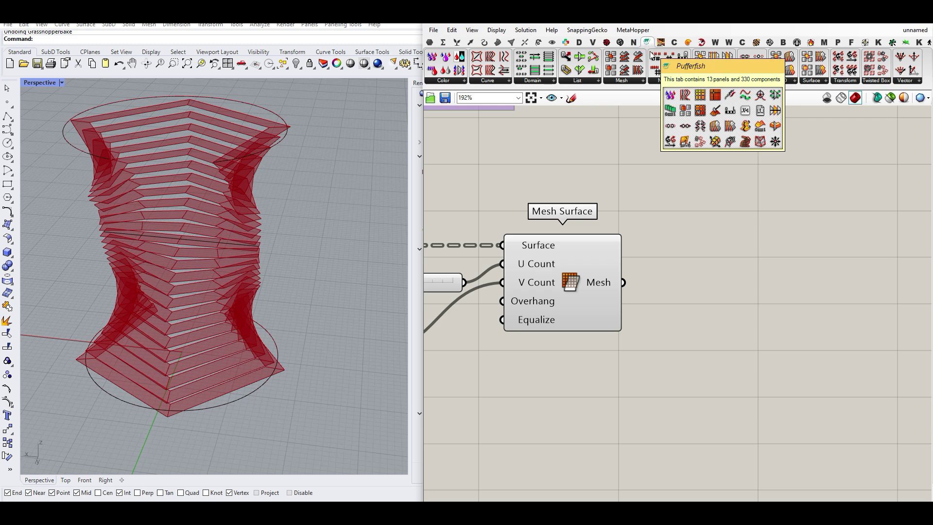
{"action": "left_click", "coordinate": [626, 82]}
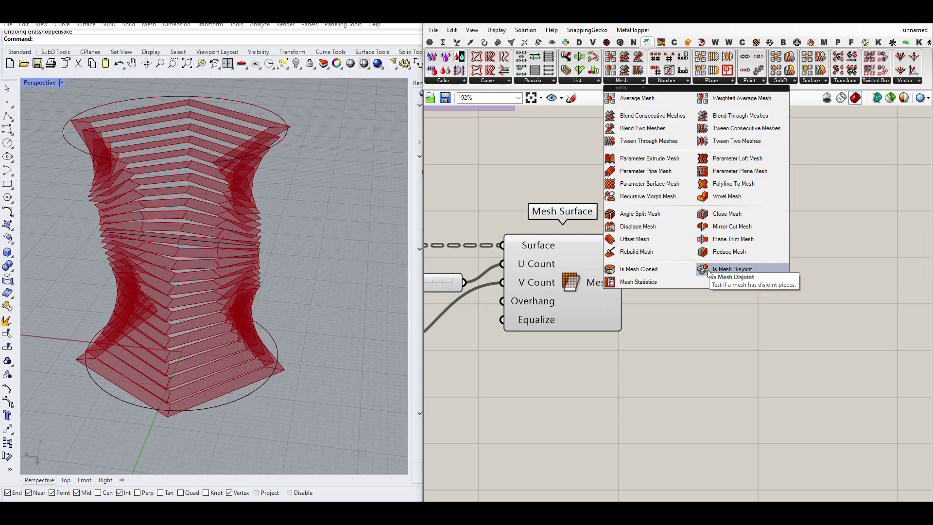
{"action": "left_click", "coordinate": [634, 239]}
{"action": "left_click", "coordinate": [721, 296]}
{"action": "right_click_drag", "start_coordinate": [689, 310], "coordinate": [648, 302]}
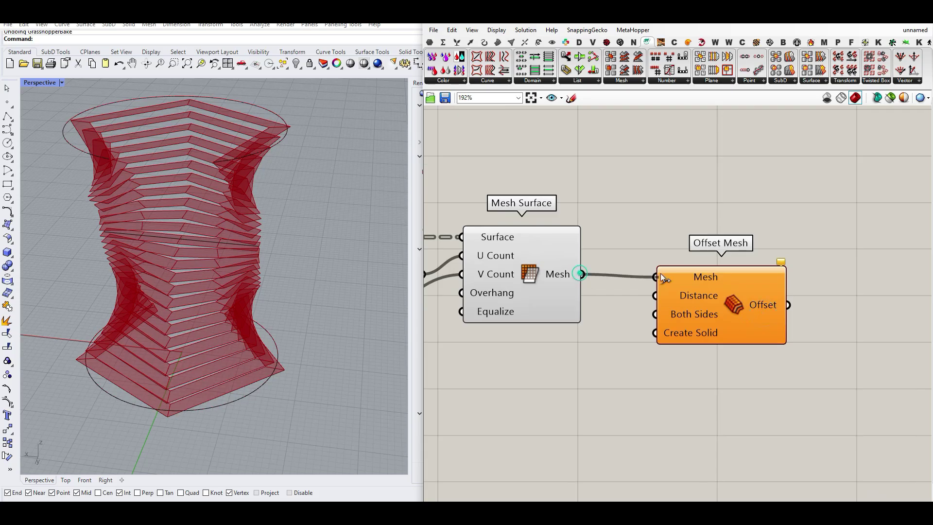
{"action": "left_click_drag", "start_coordinate": [662, 278], "coordinate": [661, 278]}
Step: Connect the Thickness slider to the Distance input of Offset Mesh
{"action": "scroll", "coordinate": [651, 306], "scroll_direction": "down", "scroll_amount": 4}
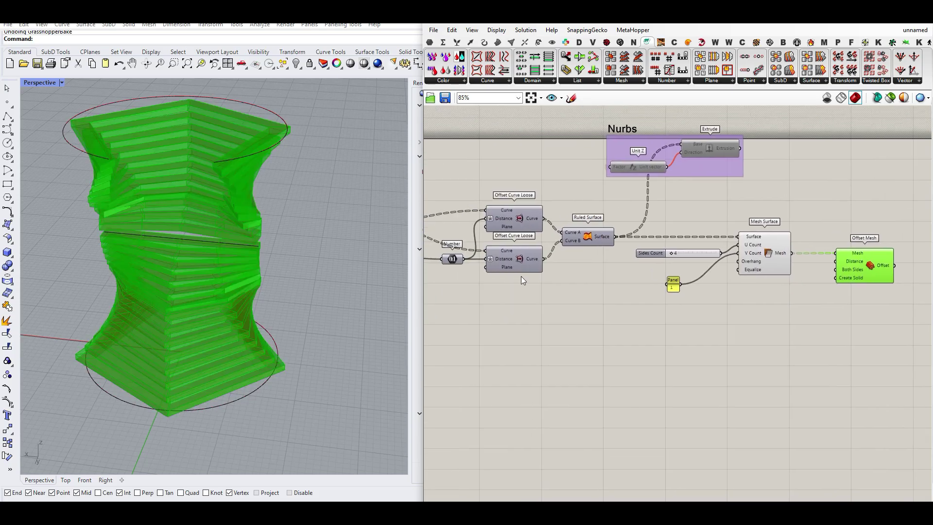
{"action": "right_click_drag", "start_coordinate": [521, 276], "coordinate": [628, 274]}
{"action": "scroll", "coordinate": [572, 258], "scroll_direction": "down", "scroll_amount": 4}
{"action": "left_click_drag", "start_coordinate": [570, 258], "coordinate": [724, 256]}
{"action": "scroll", "coordinate": [742, 261], "scroll_direction": "up", "scroll_amount": 4}
{"action": "left_click", "coordinate": [658, 310]}
{"action": "scroll", "coordinate": [197, 214], "scroll_direction": "up", "scroll_amount": 8}
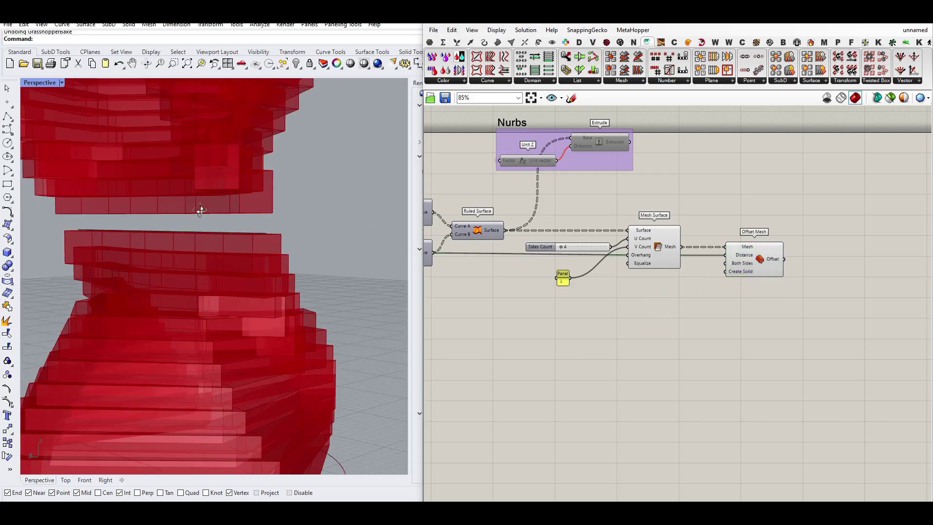
Step: Add a Number parameter between Mesh Surface and Offset Mesh and connect it to the Distance and Both Sides inputs
{"action": "scroll", "coordinate": [748, 253], "scroll_direction": "up", "scroll_amount": 4}
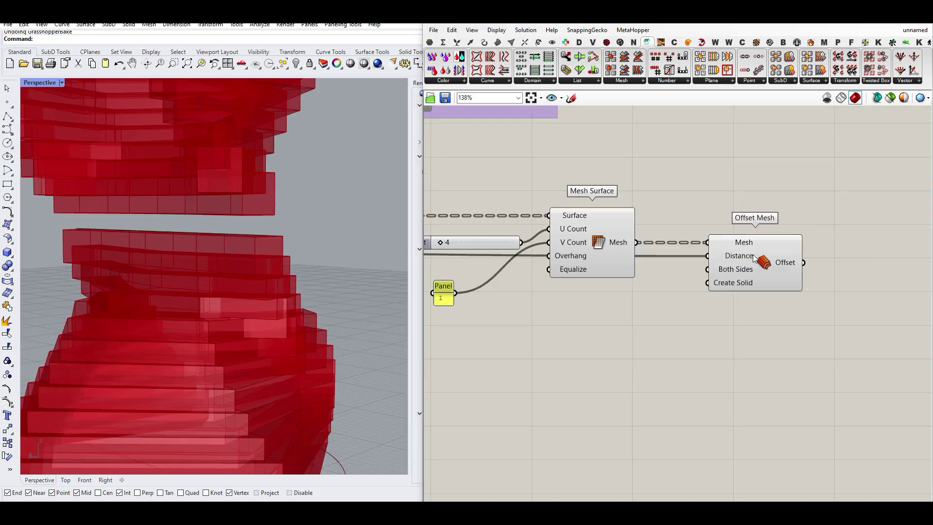
{"action": "left_click", "coordinate": [429, 43]}
{"action": "left_click_drag", "start_coordinate": [545, 56], "coordinate": [656, 278]}
{"action": "left_click_drag", "start_coordinate": [701, 257], "coordinate": [699, 256]}
{"action": "left_click_drag", "start_coordinate": [675, 280], "coordinate": [700, 272]}
{"action": "left_click_drag", "start_coordinate": [743, 274], "coordinate": [779, 298]}
{"action": "left_click_drag", "start_coordinate": [636, 281], "coordinate": [647, 283]}
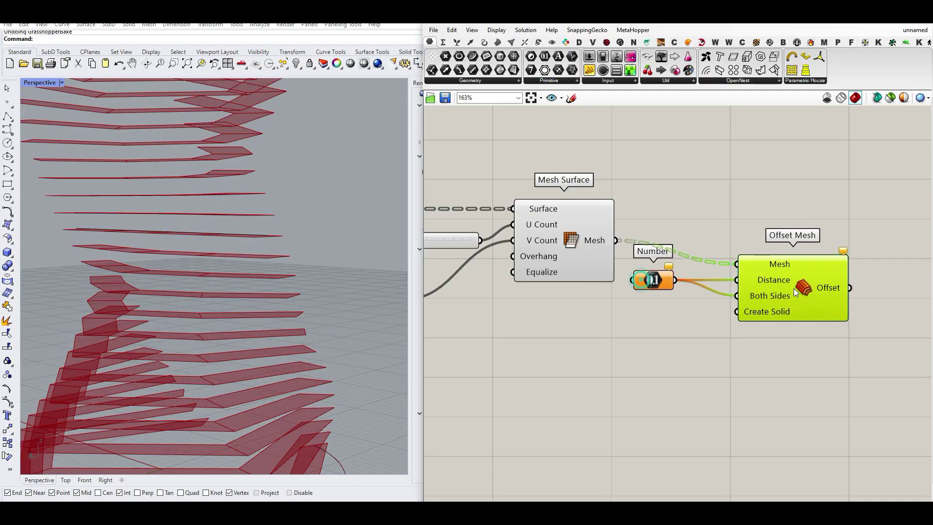
{"action": "scroll", "coordinate": [807, 272], "scroll_direction": "up", "scroll_amount": 2}
{"action": "left_click", "coordinate": [602, 287]}
{"action": "left_click", "coordinate": [662, 349]}
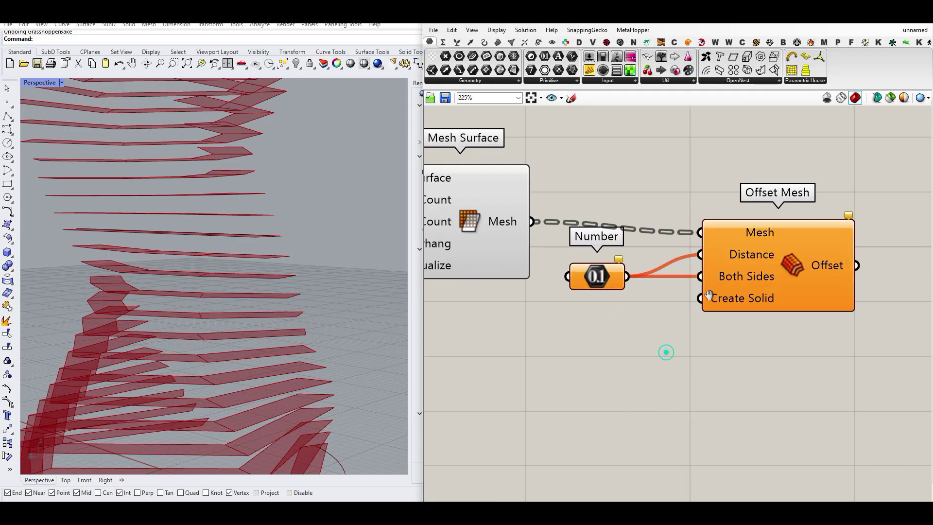
Step: Apply the expression -x to the Distance input of the Offset Mesh component
{"action": "scroll", "coordinate": [746, 259], "scroll_direction": "up", "scroll_amount": 2}
{"action": "right_click", "coordinate": [718, 256]}
{"action": "mouse_move", "coordinate": [748, 363]}
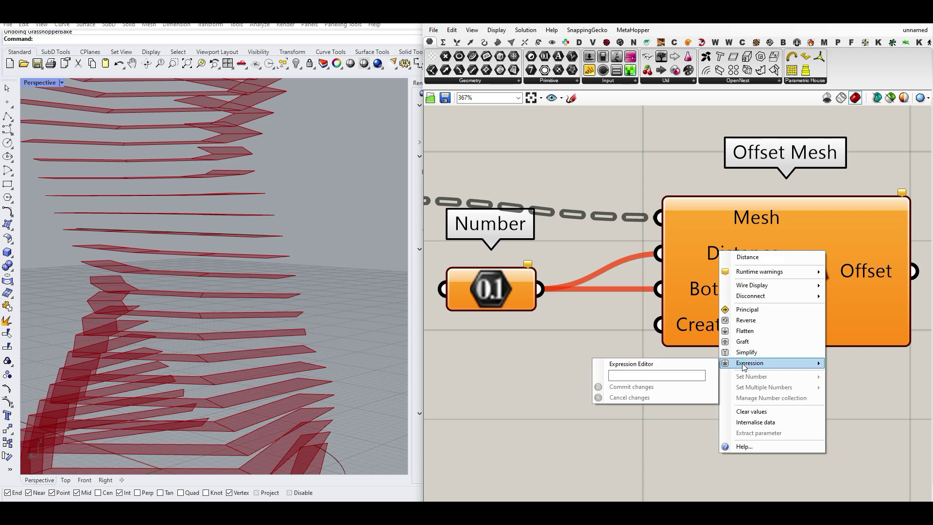
{"action": "left_click", "coordinate": [661, 372]}
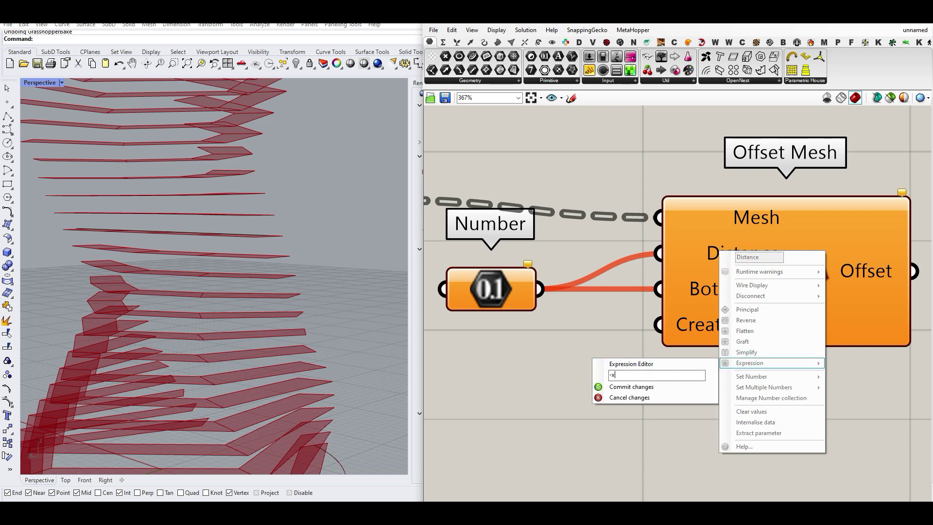
{"action": "left_click", "coordinate": [629, 386]}
Step: Add an expression to the Both Sides input of the Offset Mesh component
{"action": "right_click", "coordinate": [713, 290]}
{"action": "mouse_move", "coordinate": [745, 402]}
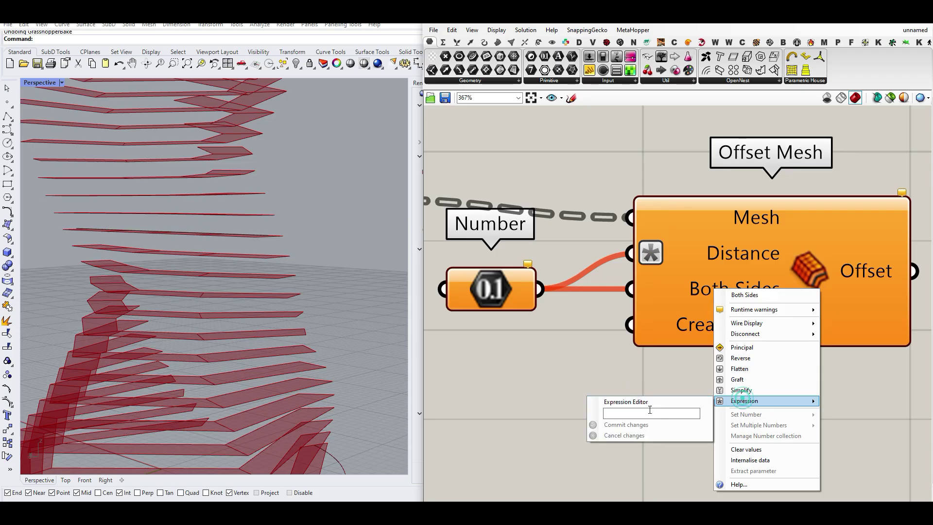
{"action": "left_click", "coordinate": [645, 411]}
{"action": "left_click", "coordinate": [623, 424]}
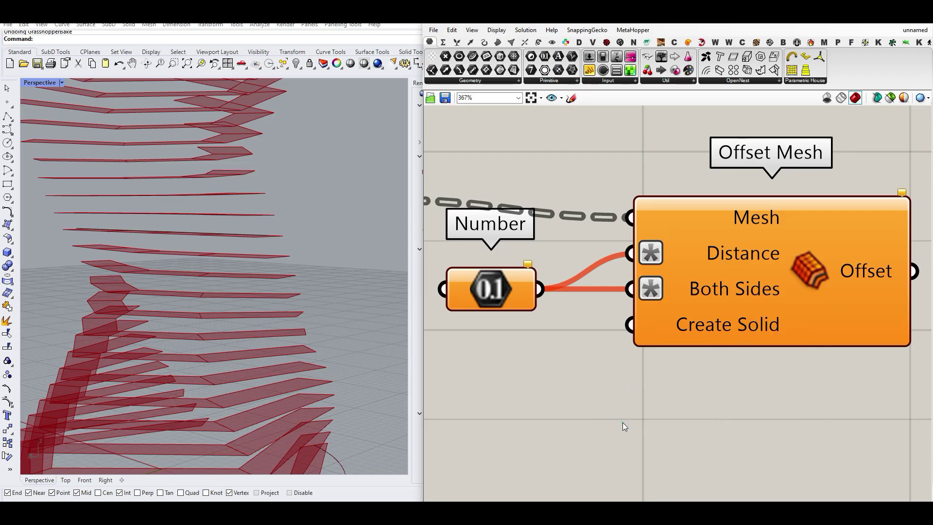
Step: Connect the Thickness slider to the Number parameter feeding Offset Mesh and set that wire's display to hidden
{"action": "scroll", "coordinate": [716, 355], "scroll_direction": "down", "scroll_amount": 5}
{"action": "scroll", "coordinate": [779, 343], "scroll_direction": "down", "scroll_amount": 2}
{"action": "left_click_drag", "start_coordinate": [450, 317], "coordinate": [796, 332]}
{"action": "scroll", "coordinate": [820, 351], "scroll_direction": "up", "scroll_amount": 3}
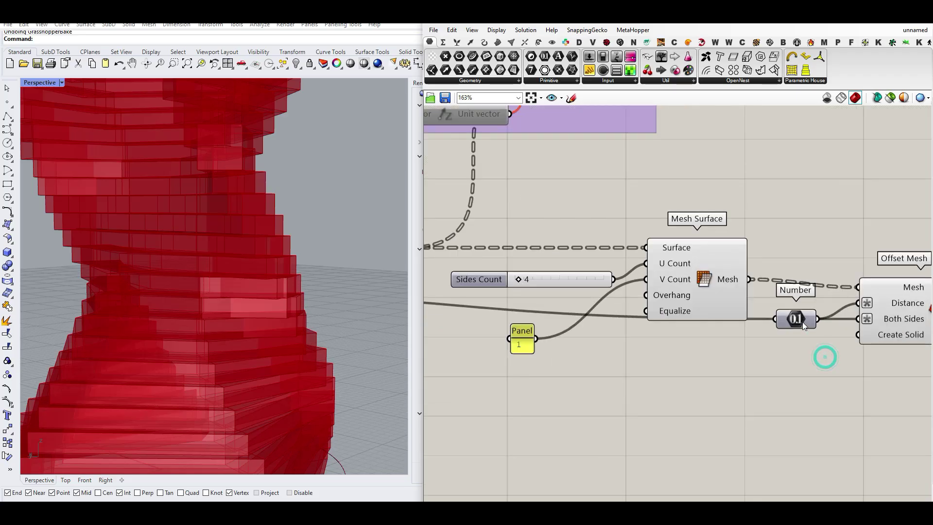
{"action": "right_click", "coordinate": [802, 322]}
{"action": "mouse_move", "coordinate": [826, 350]}
{"action": "left_click", "coordinate": [773, 374]}
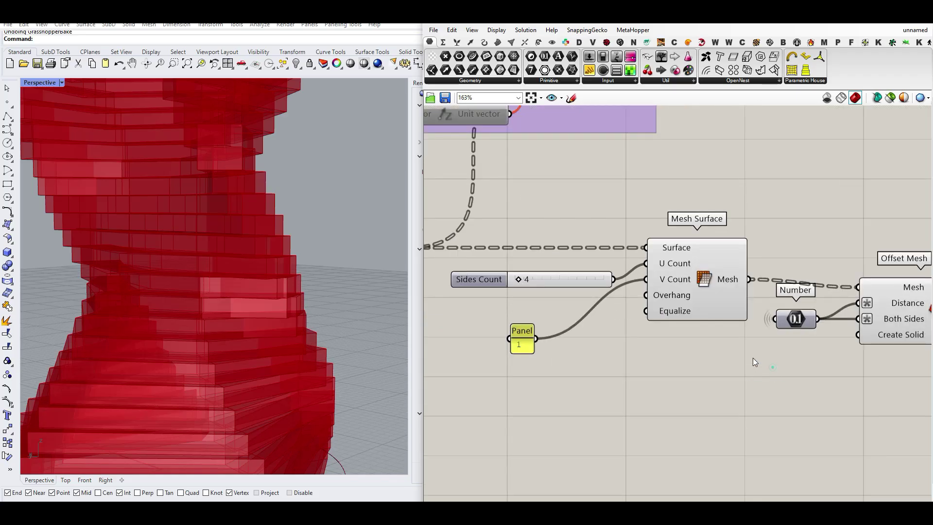
Step: Move Offset Mesh slightly away from the Number parameter and turn off the preview of Mesh Surface
{"action": "scroll", "coordinate": [736, 355], "scroll_direction": "down", "scroll_amount": 4}
{"action": "right_click_drag", "start_coordinate": [718, 356], "coordinate": [601, 363]}
{"action": "scroll", "coordinate": [715, 335], "scroll_direction": "up", "scroll_amount": 2}
{"action": "left_click_drag", "start_coordinate": [717, 337], "coordinate": [739, 333]}
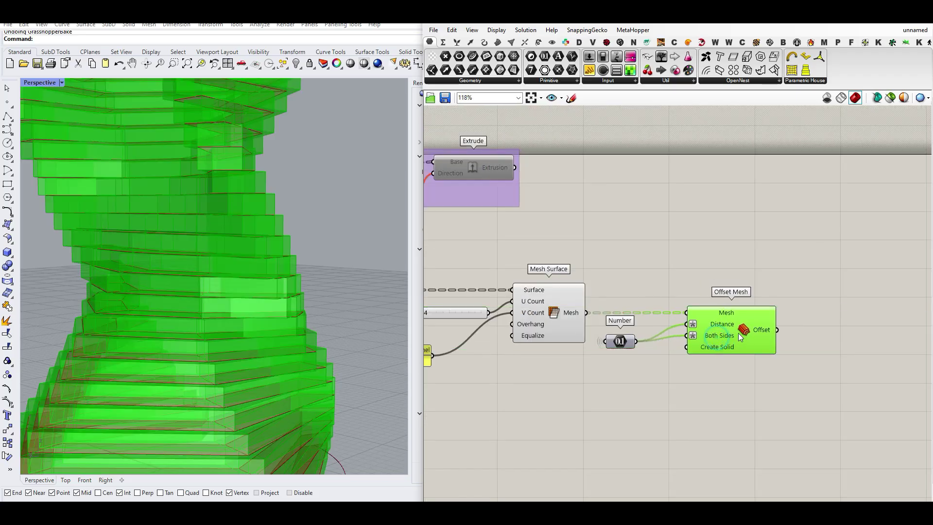
{"action": "left_click", "coordinate": [735, 384]}
{"action": "right_click", "coordinate": [553, 312]}
{"action": "left_click", "coordinate": [557, 324]}
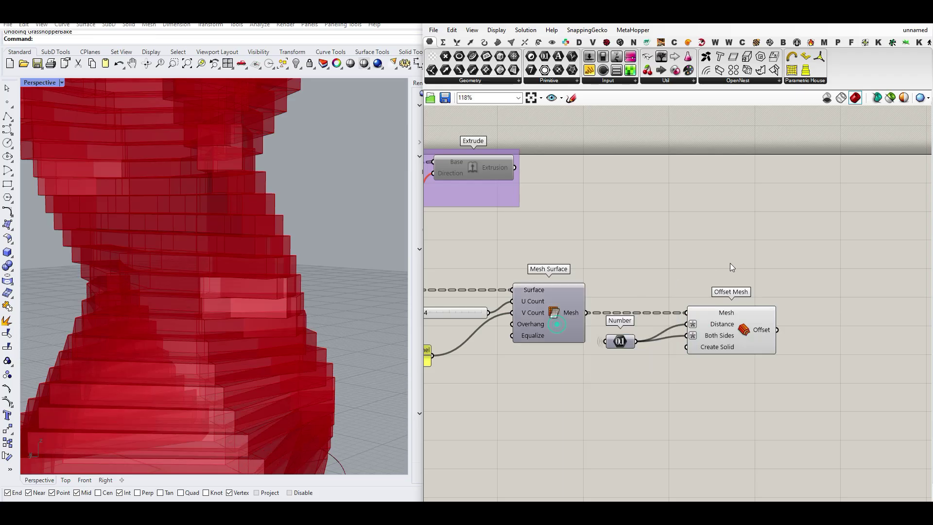
Step: Add a Custom Preview component and connect the Offset output to its Geometry input
{"action": "scroll", "coordinate": [677, 349], "scroll_direction": "up", "scroll_amount": 3}
{"action": "left_click", "coordinate": [551, 43]}
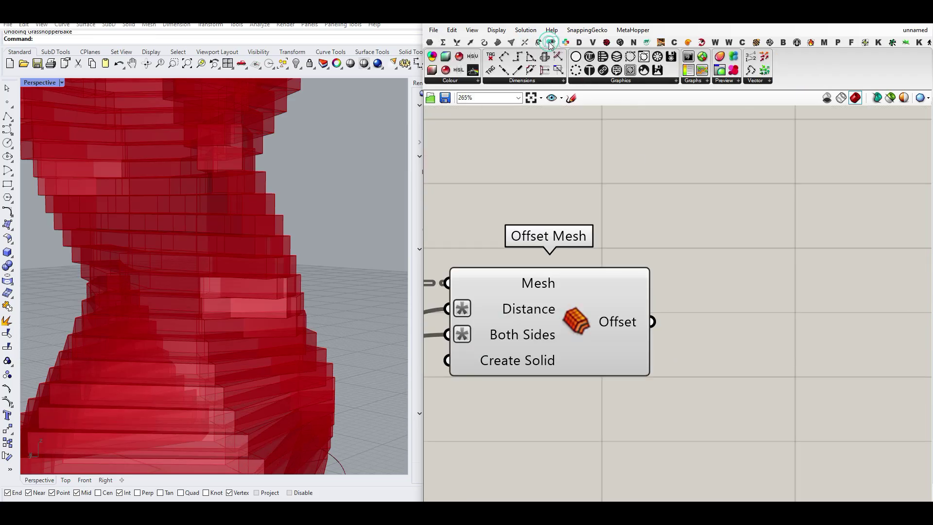
{"action": "left_click_drag", "start_coordinate": [721, 72], "coordinate": [718, 368]}
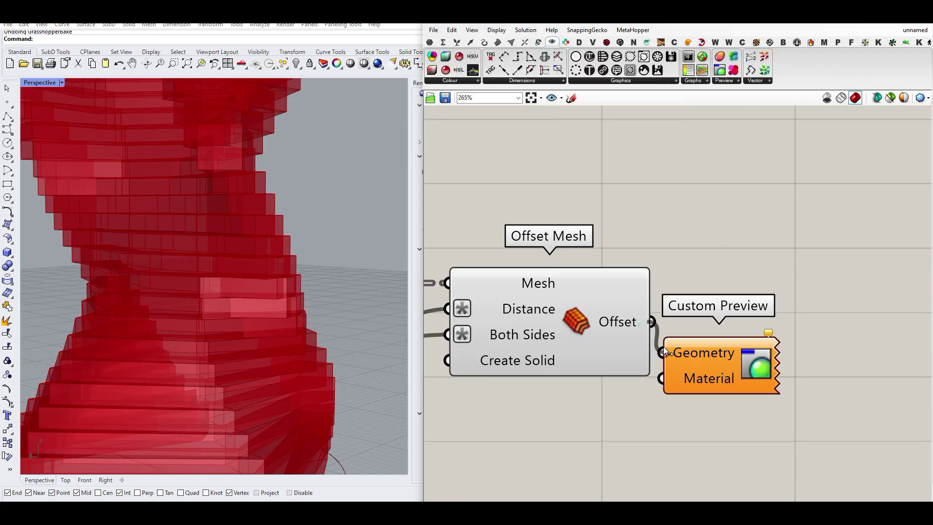
{"action": "left_click_drag", "start_coordinate": [667, 352], "coordinate": [664, 353]}
Step: Examine the custom-previewed strip wall in the viewport and the Contour and Width part of the definition
{"action": "scroll", "coordinate": [222, 272], "scroll_direction": "down", "scroll_amount": 6}
{"action": "right_click_drag", "start_coordinate": [222, 270], "coordinate": [191, 226]}
{"action": "right_click_drag", "start_coordinate": [527, 336], "coordinate": [710, 337]}
{"action": "scroll", "coordinate": [710, 337], "scroll_direction": "down", "scroll_amount": 5}
{"action": "right_click_drag", "start_coordinate": [579, 338], "coordinate": [661, 336]}
{"action": "scroll", "coordinate": [761, 340], "scroll_direction": "down", "scroll_amount": 2}
{"action": "right_click_drag", "start_coordinate": [470, 328], "coordinate": [552, 332]}
{"action": "scroll", "coordinate": [469, 325], "scroll_direction": "up", "scroll_amount": 1}
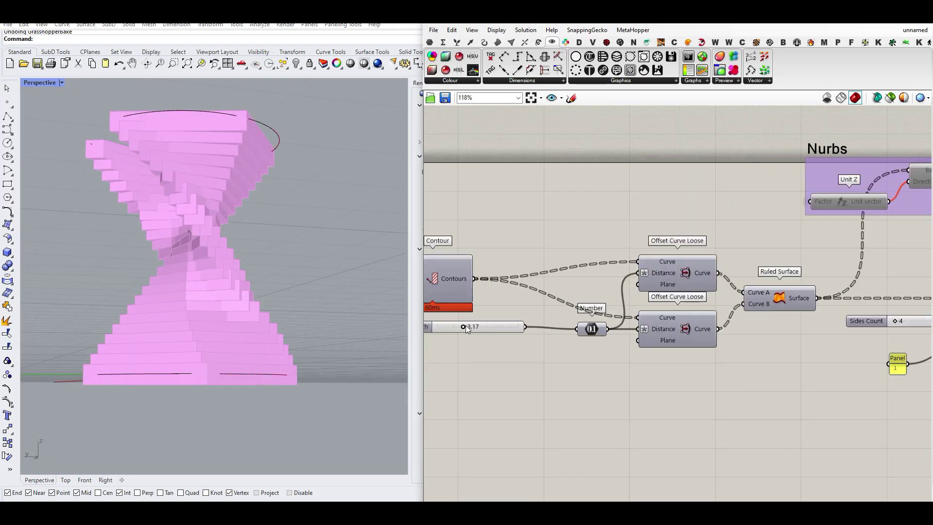
{"action": "right_click_drag", "start_coordinate": [457, 326], "coordinate": [666, 337]}
{"action": "left_click_drag", "start_coordinate": [583, 334], "coordinate": [754, 326]}
{"action": "scroll", "coordinate": [839, 367], "scroll_direction": "up", "scroll_amount": 2}
{"action": "left_click", "coordinate": [754, 365]}
Step: Fine-tune the Thickness slider feeding Contour and set the Width slider to 3.17
{"action": "scroll", "coordinate": [250, 291], "scroll_direction": "down", "scroll_amount": 5}
{"action": "right_click_drag", "start_coordinate": [250, 291], "coordinate": [306, 340]}
{"action": "scroll", "coordinate": [238, 267], "scroll_direction": "up", "scroll_amount": 5}
{"action": "right_click_drag", "start_coordinate": [484, 311], "coordinate": [690, 310]}
{"action": "scroll", "coordinate": [491, 312], "scroll_direction": "down", "scroll_amount": 4}
{"action": "right_click_drag", "start_coordinate": [491, 312], "coordinate": [717, 314]}
{"action": "scroll", "coordinate": [542, 302], "scroll_direction": "up", "scroll_amount": 5}
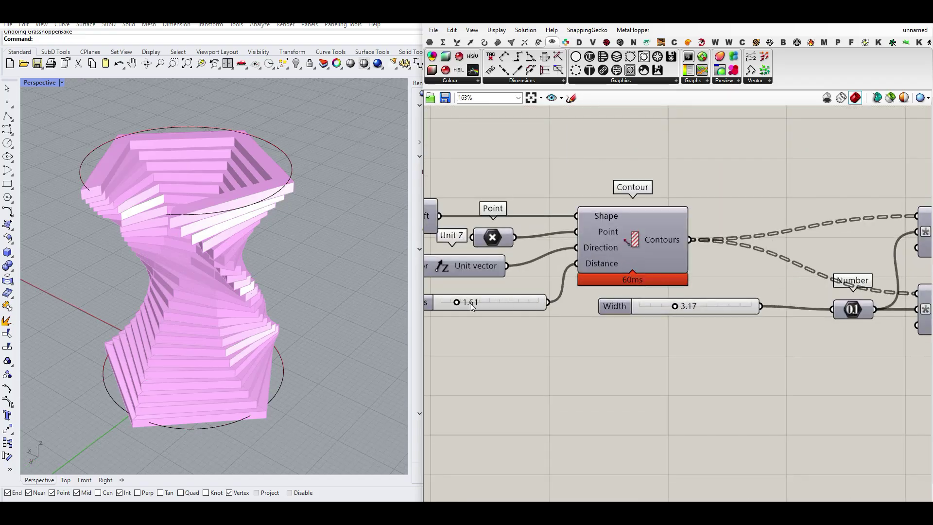
{"action": "left_click_drag", "start_coordinate": [459, 302], "coordinate": [458, 302]}
{"action": "right_click_drag", "start_coordinate": [686, 315], "coordinate": [556, 327]}
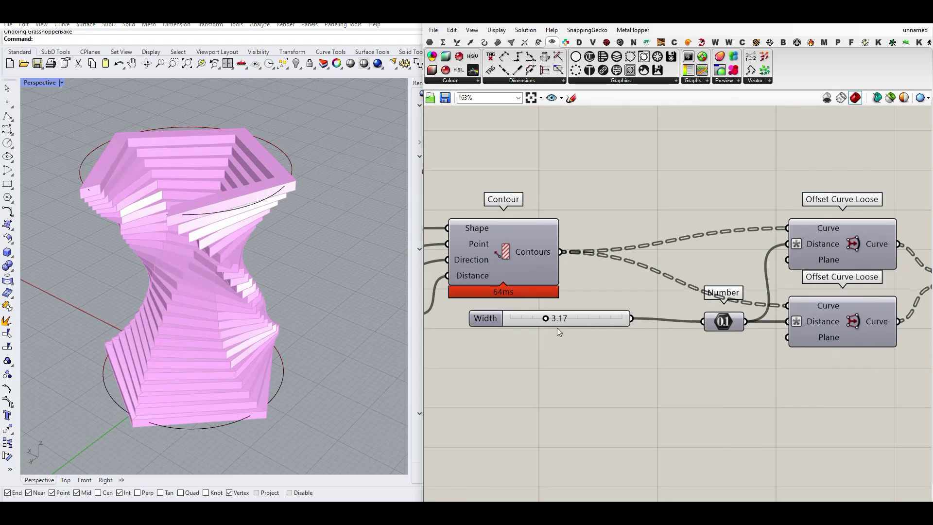
{"action": "scroll", "coordinate": [556, 329], "scroll_direction": "up", "scroll_amount": 3}
{"action": "left_click_drag", "start_coordinate": [540, 315], "coordinate": [539, 315]}
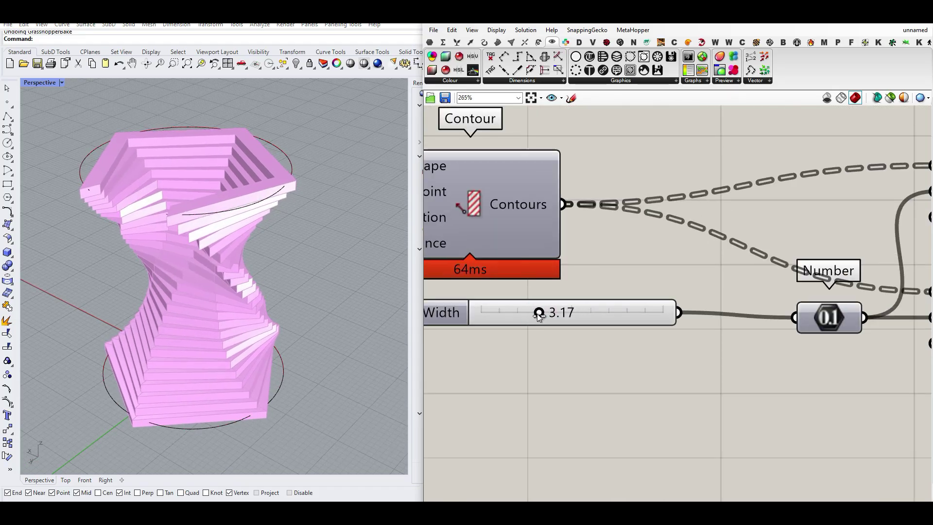
Step: Raise the Sides Count slider well above 4 to give the mesh wall a rounder outline
{"action": "scroll", "coordinate": [482, 309], "scroll_direction": "down", "scroll_amount": 5}
{"action": "right_click_drag", "start_coordinate": [921, 307], "coordinate": [568, 309]}
{"action": "scroll", "coordinate": [572, 308], "scroll_direction": "up", "scroll_amount": 5}
{"action": "left_click_drag", "start_coordinate": [589, 308], "coordinate": [654, 310]}
{"action": "right_click_drag", "start_coordinate": [342, 331], "coordinate": [266, 377]}
Step: Add a Colour Swatch below Custom Preview and connect it to the Material input
{"action": "right_click_drag", "start_coordinate": [611, 294], "coordinate": [547, 288]}
{"action": "scroll", "coordinate": [547, 289], "scroll_direction": "down", "scroll_amount": 5}
{"action": "right_click_drag", "start_coordinate": [731, 299], "coordinate": [430, 291]}
{"action": "scroll", "coordinate": [620, 302], "scroll_direction": "up", "scroll_amount": 4}
{"action": "left_click", "coordinate": [750, 318]}
{"action": "left_click", "coordinate": [697, 351]}
{"action": "right_click", "coordinate": [627, 301]}
{"action": "left_click", "coordinate": [762, 375]}
{"action": "double_click", "coordinate": [661, 386]}
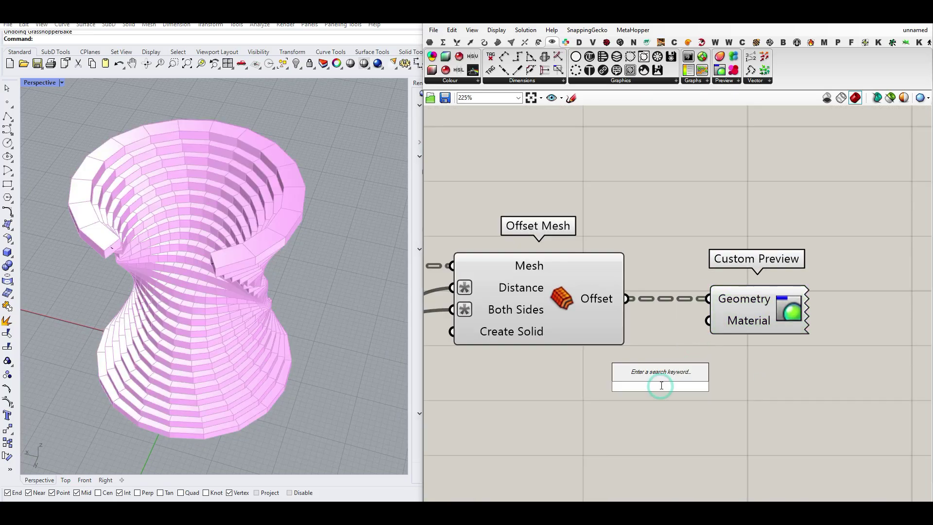
{"action": "type", "text": "swat"}
{"action": "left_click", "coordinate": [641, 374]}
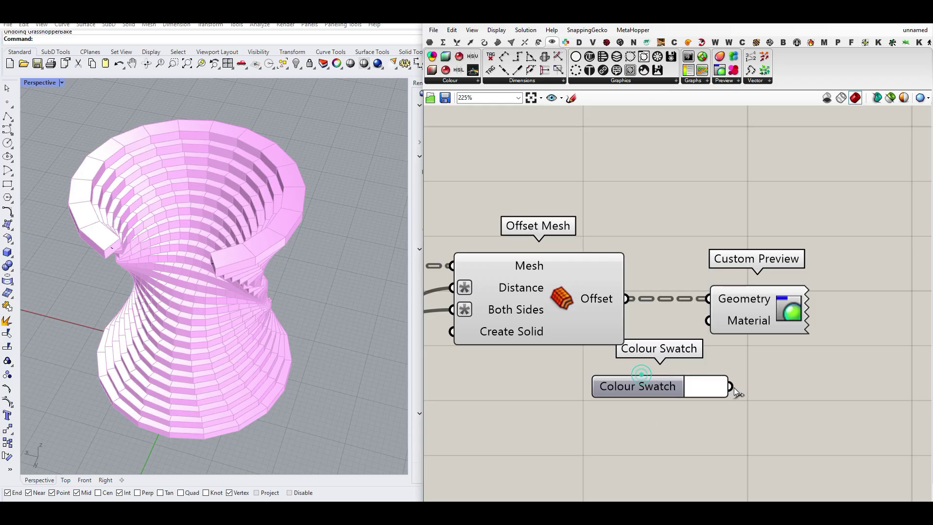
Step: Set the Colour Swatch to orange (R 221, G 122, B 3) by sampling the Offset Mesh icon's colour
{"action": "left_click", "coordinate": [714, 387]}
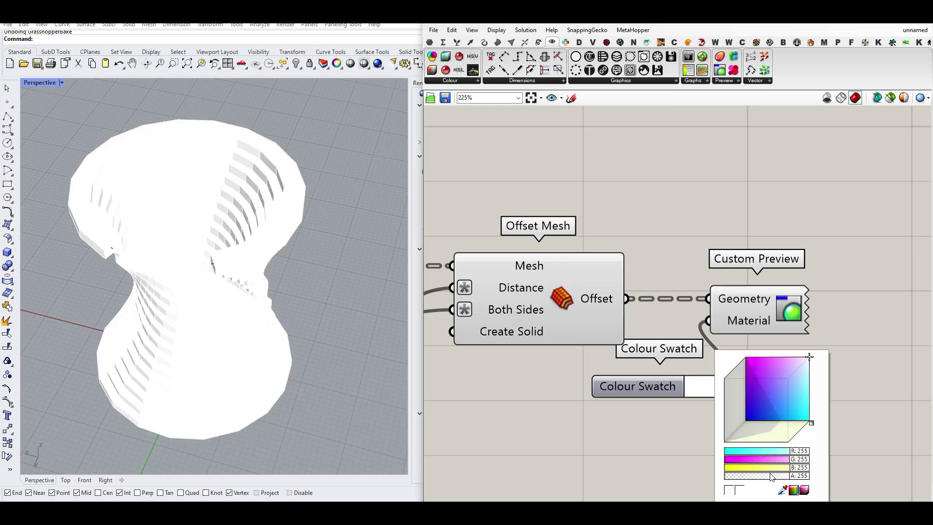
{"action": "left_click_drag", "start_coordinate": [782, 490], "coordinate": [567, 295]}
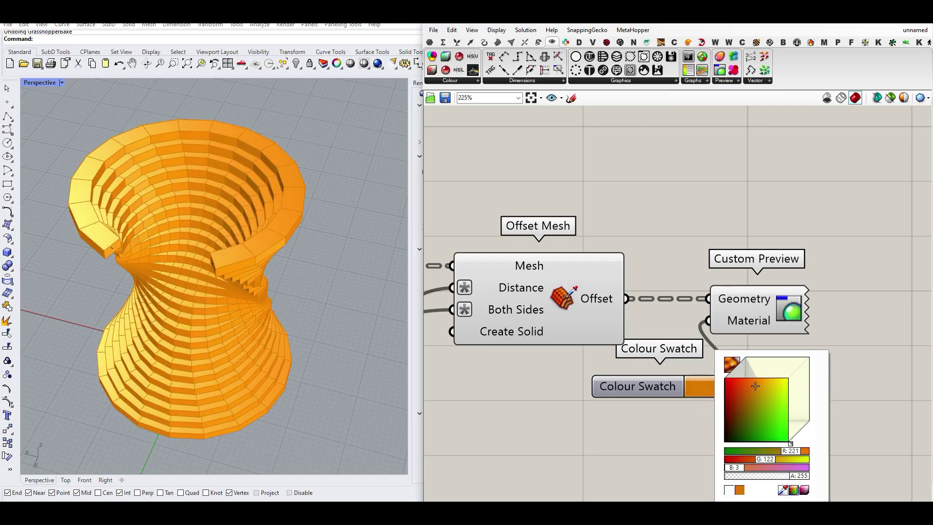
{"action": "left_click", "coordinate": [613, 195]}
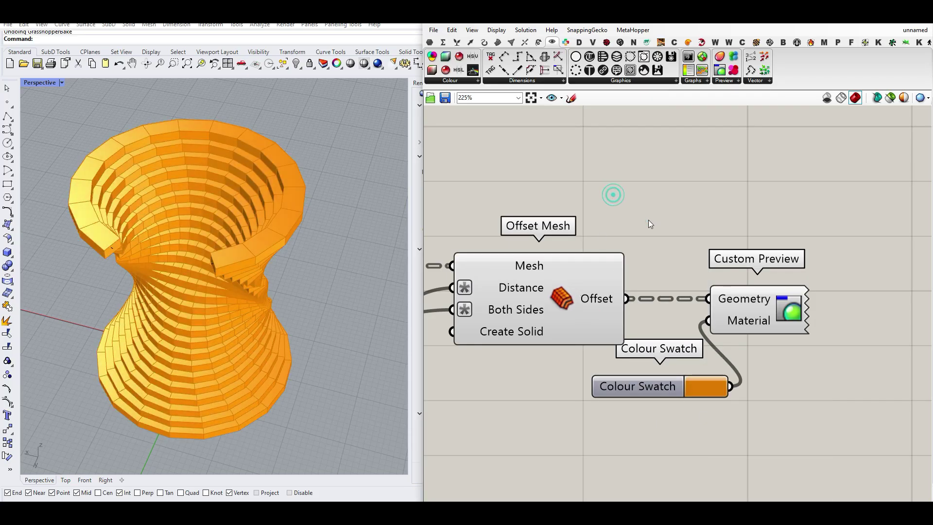
Step: Add a Mesh Edges component fed by the Offset output and turn off the preview of Offset Mesh
{"action": "left_click", "coordinate": [512, 43]}
{"action": "left_click_drag", "start_coordinate": [498, 65], "coordinate": [783, 208]}
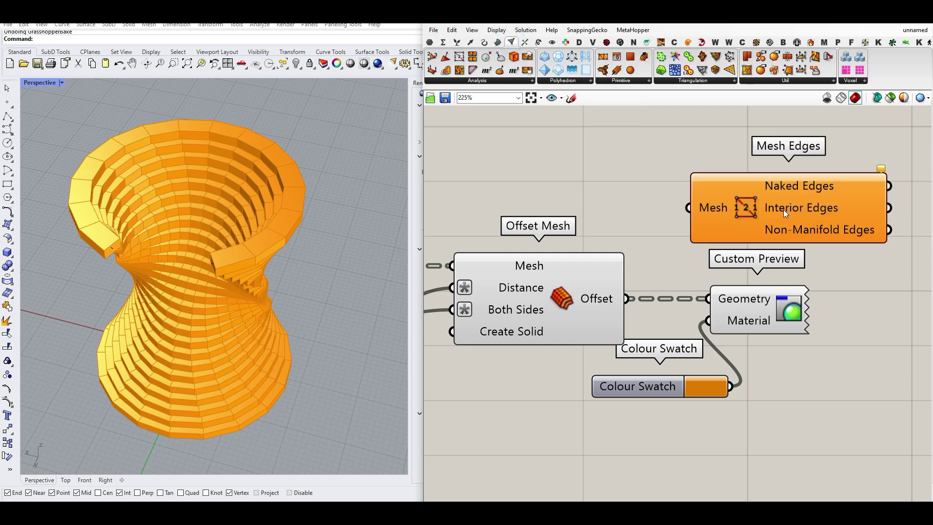
{"action": "left_click_drag", "start_coordinate": [669, 214], "coordinate": [687, 208]}
{"action": "right_click", "coordinate": [565, 290]}
{"action": "left_click", "coordinate": [589, 310]}
Step: Preview the orange mesh wall in a different display mode in the Perspective viewport
{"action": "right_click_drag", "start_coordinate": [238, 316], "coordinate": [205, 209]}
{"action": "left_click", "coordinate": [49, 82]}
{"action": "left_click", "coordinate": [74, 139]}
{"action": "scroll", "coordinate": [210, 262], "scroll_direction": "down", "scroll_amount": 5}
{"action": "right_click_drag", "start_coordinate": [229, 282], "coordinate": [194, 263]}
{"action": "scroll", "coordinate": [249, 280], "scroll_direction": "up", "scroll_amount": 6}
Step: Set the Perspective viewport to the Shaded display mode
{"action": "left_click", "coordinate": [33, 86]}
{"action": "left_click", "coordinate": [62, 127]}
{"action": "mouse_move", "coordinate": [323, 228]}
{"action": "right_mouse_down"}
{"action": "mouse_move", "coordinate": [270, 238]}
{"action": "mouse_move", "coordinate": [267, 303]}
{"action": "mouse_move", "coordinate": [245, 209]}
{"action": "mouse_move", "coordinate": [225, 200]}
{"action": "mouse_move", "coordinate": [228, 249]}
{"action": "mouse_move", "coordinate": [302, 223]}
{"action": "mouse_move", "coordinate": [299, 252]}
{"action": "right_mouse_up"}
Step: Set the Sides Count slider back to 4 for the mesh wall
{"action": "scroll", "coordinate": [267, 304], "scroll_direction": "up", "scroll_amount": 5}
{"action": "scroll", "coordinate": [551, 313], "scroll_direction": "down", "scroll_amount": 5}
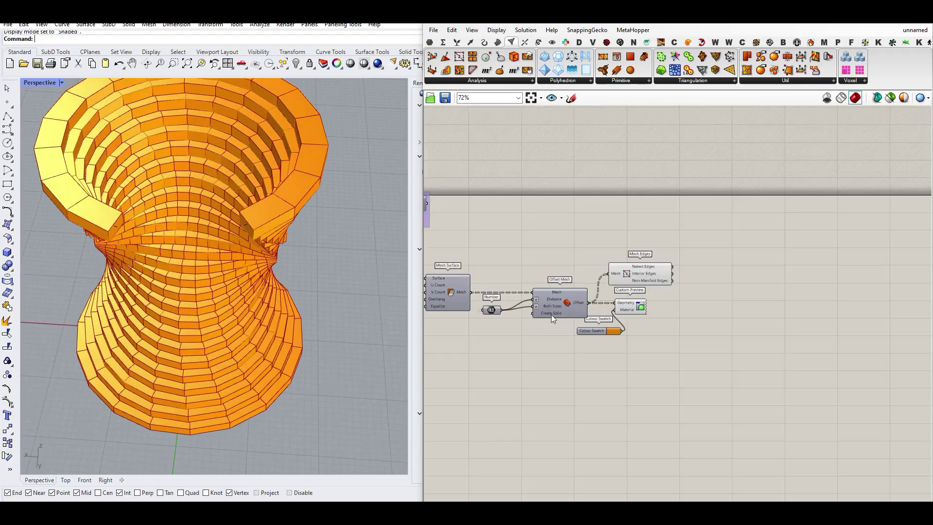
{"action": "scroll", "coordinate": [540, 309], "scroll_direction": "up", "scroll_amount": 4}
{"action": "left_click_drag", "start_coordinate": [551, 290], "coordinate": [517, 294]}
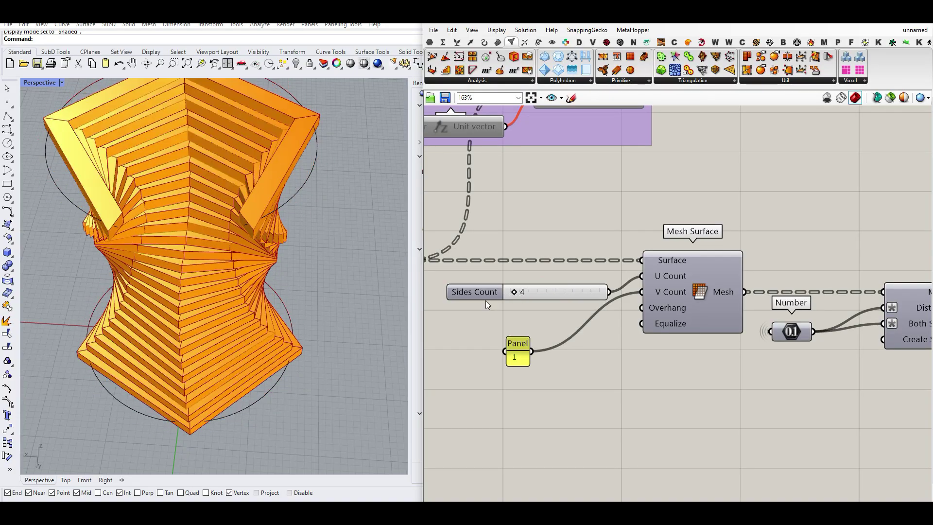
Step: Examine the faceted wall from several angles and the Offset Mesh end of the definition
{"action": "scroll", "coordinate": [250, 306], "scroll_direction": "down", "scroll_amount": 6}
{"action": "right_click_drag", "start_coordinate": [250, 307], "coordinate": [251, 259]}
{"action": "scroll", "coordinate": [219, 285], "scroll_direction": "up", "scroll_amount": 7}
{"action": "right_click_drag", "start_coordinate": [218, 285], "coordinate": [222, 426]}
{"action": "scroll", "coordinate": [194, 255], "scroll_direction": "down", "scroll_amount": 6}
{"action": "scroll", "coordinate": [652, 309], "scroll_direction": "down", "scroll_amount": 7}
{"action": "right_click_drag", "start_coordinate": [653, 309], "coordinate": [704, 314]}
{"action": "scroll", "coordinate": [770, 316], "scroll_direction": "up", "scroll_amount": 6}
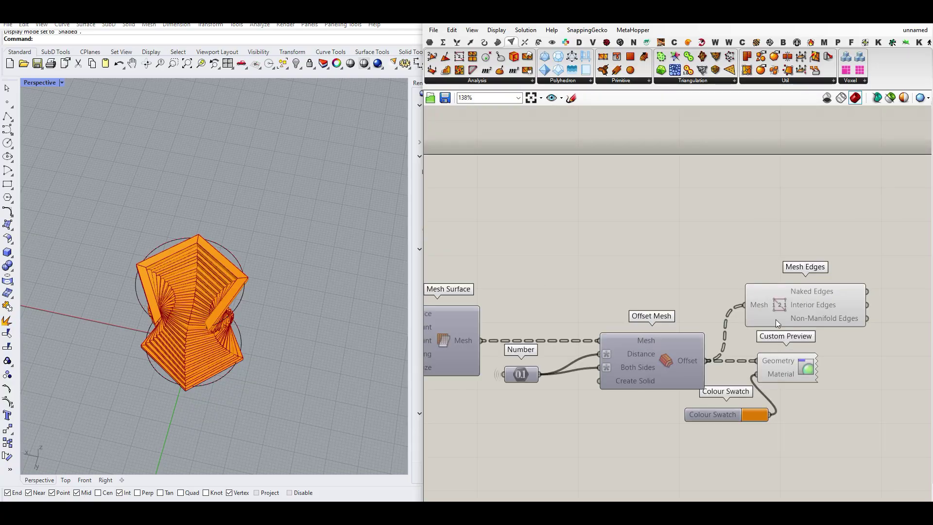
{"action": "right_click_drag", "start_coordinate": [776, 319], "coordinate": [674, 306]}
{"action": "right_click_drag", "start_coordinate": [267, 324], "coordinate": [258, 280]}
{"action": "scroll", "coordinate": [258, 271], "scroll_direction": "down", "scroll_amount": 3}
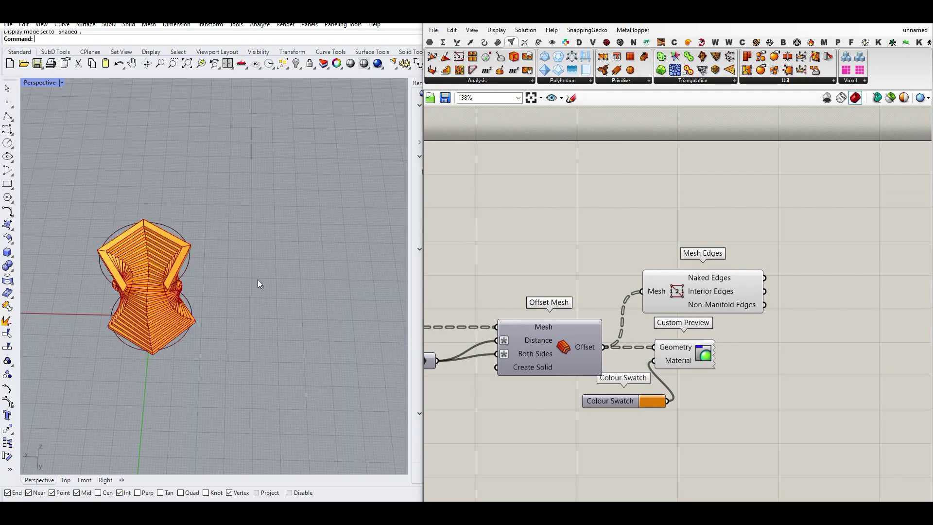
{"action": "scroll", "coordinate": [258, 284], "scroll_direction": "up", "scroll_amount": 2}
Step: Place an OpenNest Pack Objects component on the canvas below Custom Preview
{"action": "left_click", "coordinate": [430, 43]}
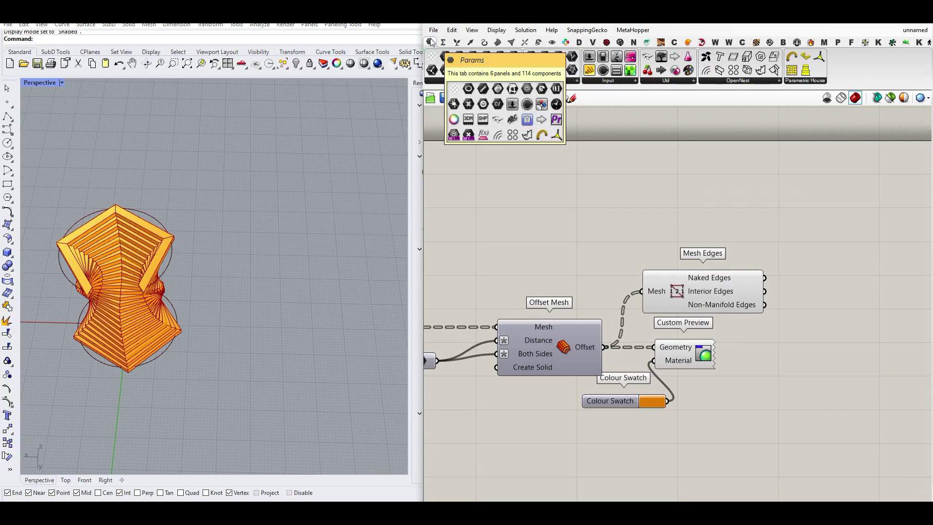
{"action": "left_click", "coordinate": [756, 81]}
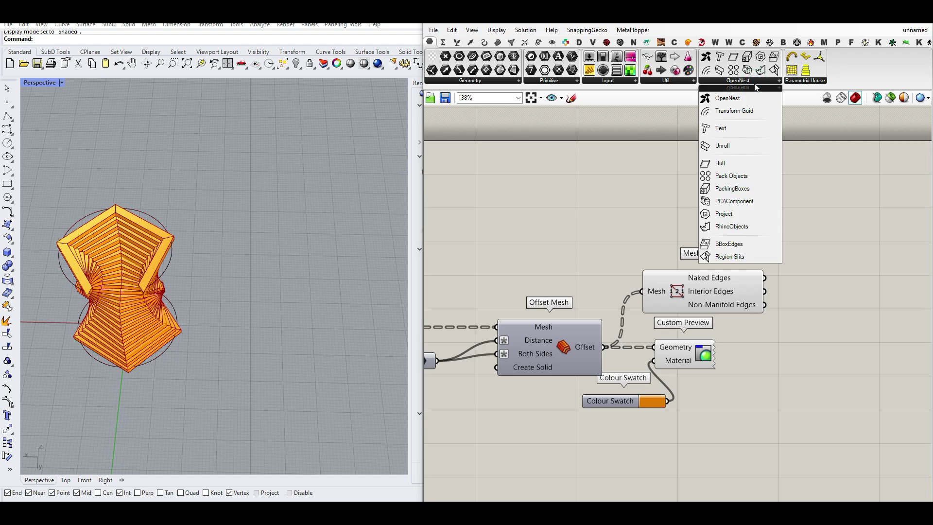
{"action": "left_click", "coordinate": [744, 178]}
{"action": "left_click", "coordinate": [814, 470]}
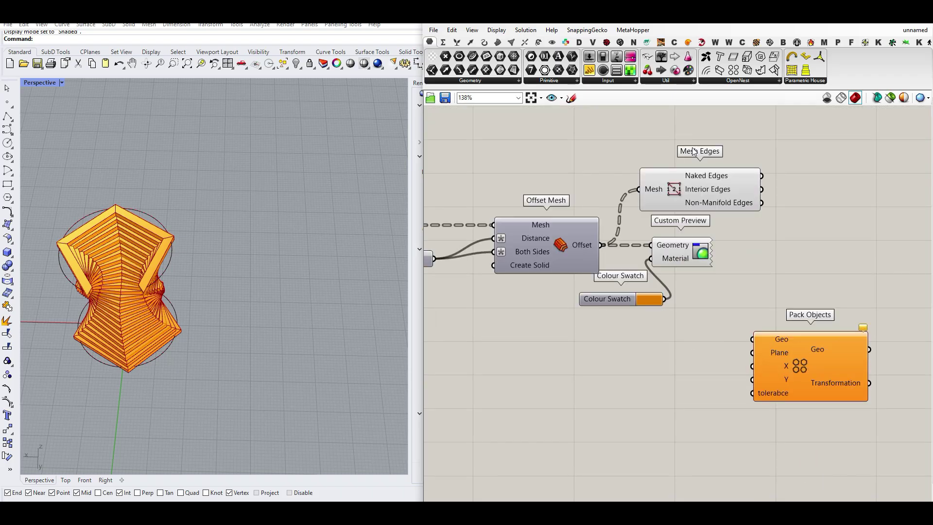
Step: Add an OpenNest component beside Pack Objects and connect the Pack Objects Geo output to its Geo input
{"action": "left_click", "coordinate": [699, 81]}
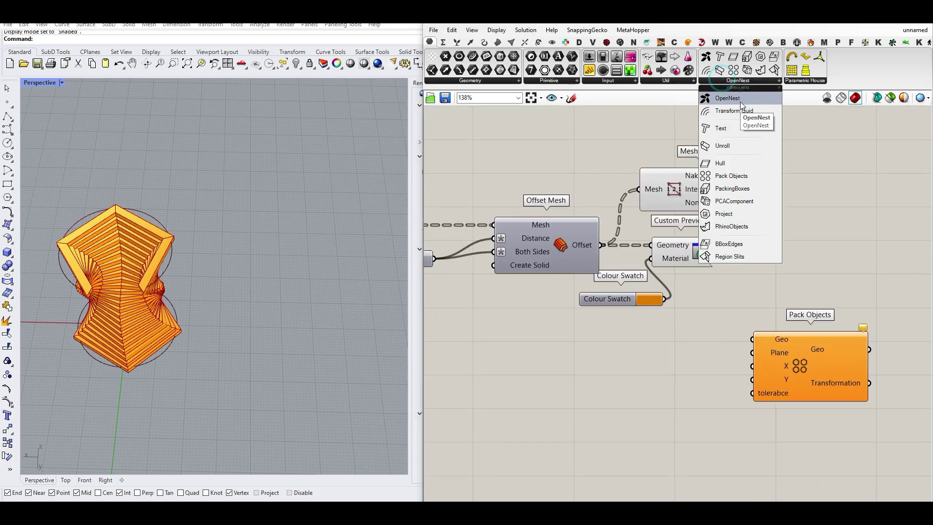
{"action": "left_click", "coordinate": [739, 101]}
{"action": "left_click", "coordinate": [753, 360]}
{"action": "right_click_drag", "start_coordinate": [753, 360], "coordinate": [642, 343]}
{"action": "left_click_drag", "start_coordinate": [642, 343], "coordinate": [820, 347]}
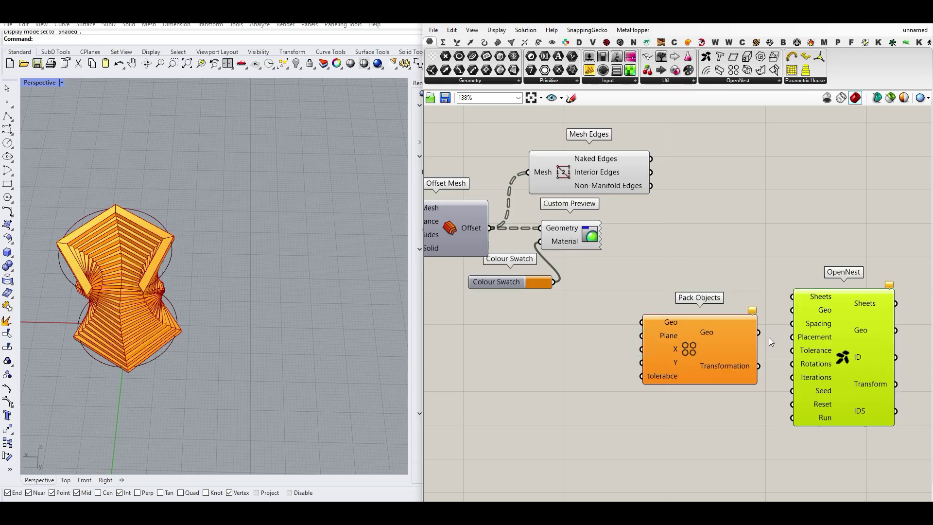
{"action": "left_click_drag", "start_coordinate": [790, 307], "coordinate": [792, 310]}
{"action": "left_click_drag", "start_coordinate": [821, 327], "coordinate": [824, 348]}
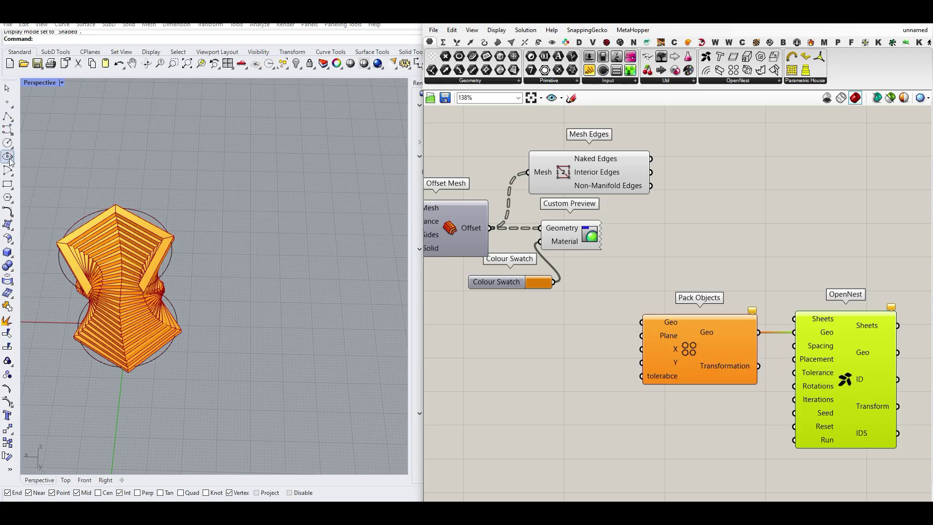
Step: Draw a large rectangle on the ground plane beside the wall in Rhino
{"action": "left_click", "coordinate": [7, 184]}
{"action": "left_click", "coordinate": [229, 170]}
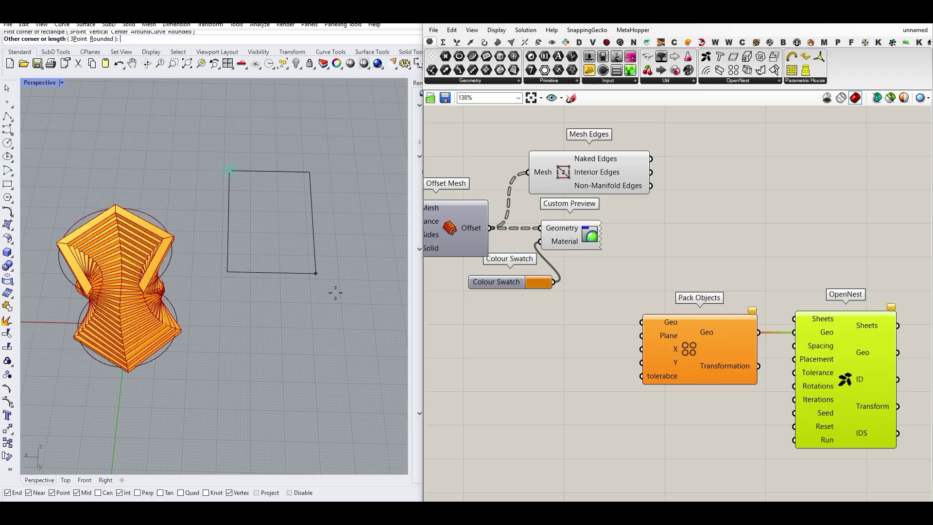
{"action": "right_click_drag", "start_coordinate": [328, 313], "coordinate": [209, 331], "text": "shift"}
{"action": "left_click", "coordinate": [277, 357]}
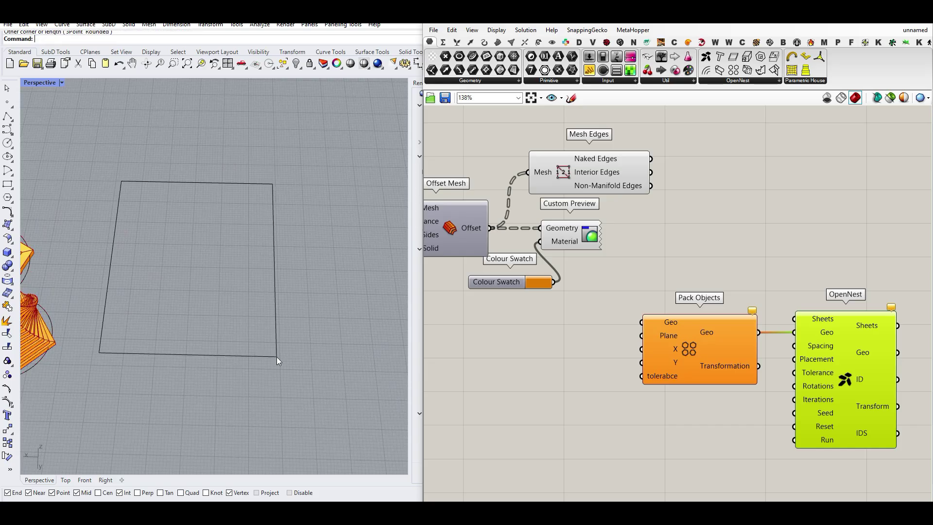
Step: Extract the Sheets input of OpenNest as a separate parameter and place it above Pack Objects
{"action": "right_click", "coordinate": [814, 317]}
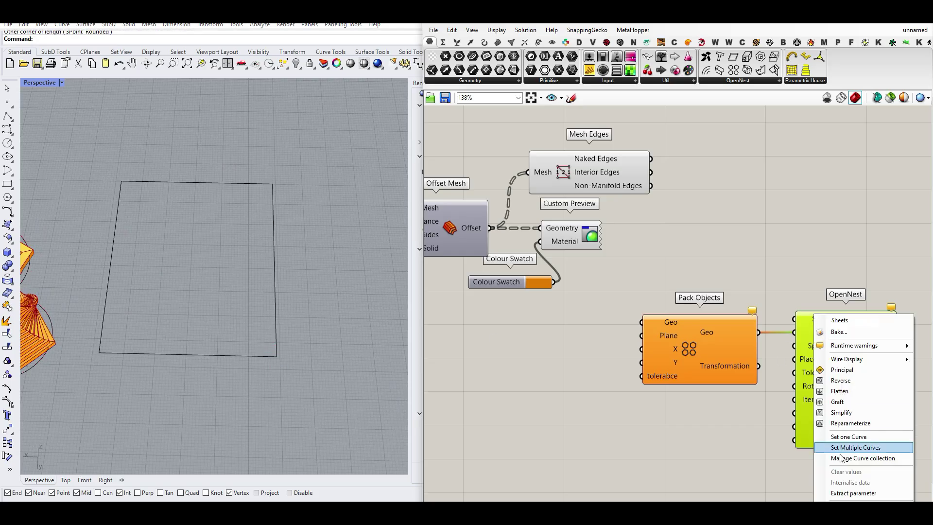
{"action": "left_click", "coordinate": [837, 492]}
{"action": "left_click_drag", "start_coordinate": [740, 318], "coordinate": [720, 280]}
Step: Reference the drawn rectangle as the single curve of the Sheets parameter
{"action": "right_click", "coordinate": [719, 281]}
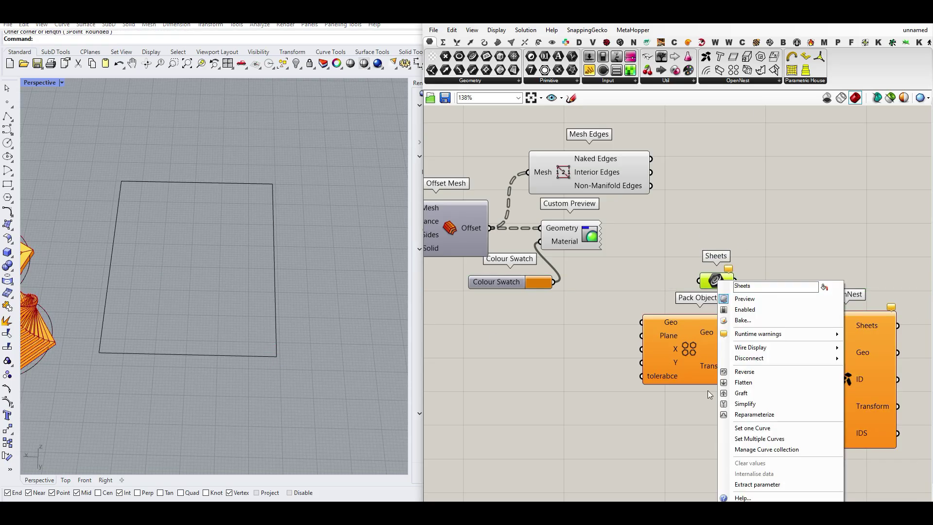
{"action": "left_click", "coordinate": [739, 429]}
{"action": "left_click", "coordinate": [274, 215]}
{"action": "right_click_drag", "start_coordinate": [238, 261], "coordinate": [316, 278]}
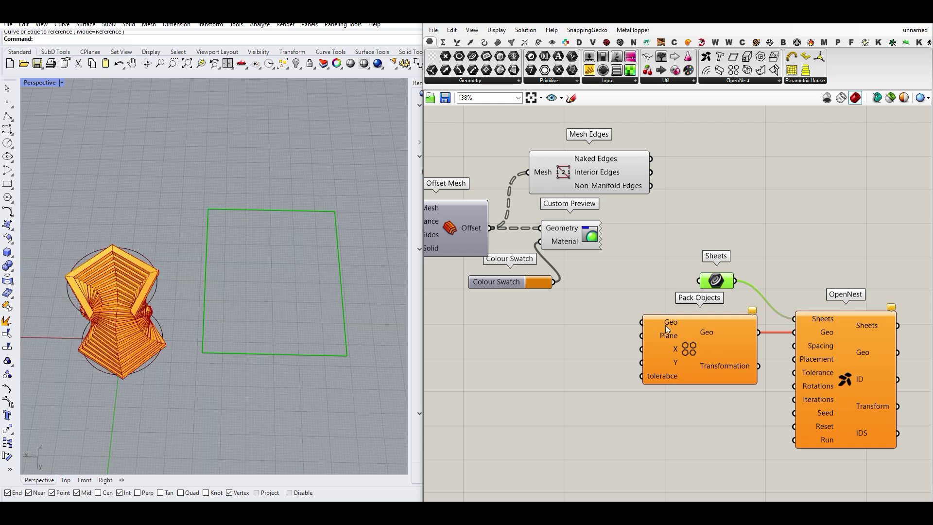
Step: Add a Mesh parameter and feed it from the Mesh output of the Mesh Surface component
{"action": "right_click_drag", "start_coordinate": [579, 321], "coordinate": [732, 328]}
{"action": "right_click_drag", "start_coordinate": [563, 306], "coordinate": [709, 311]}
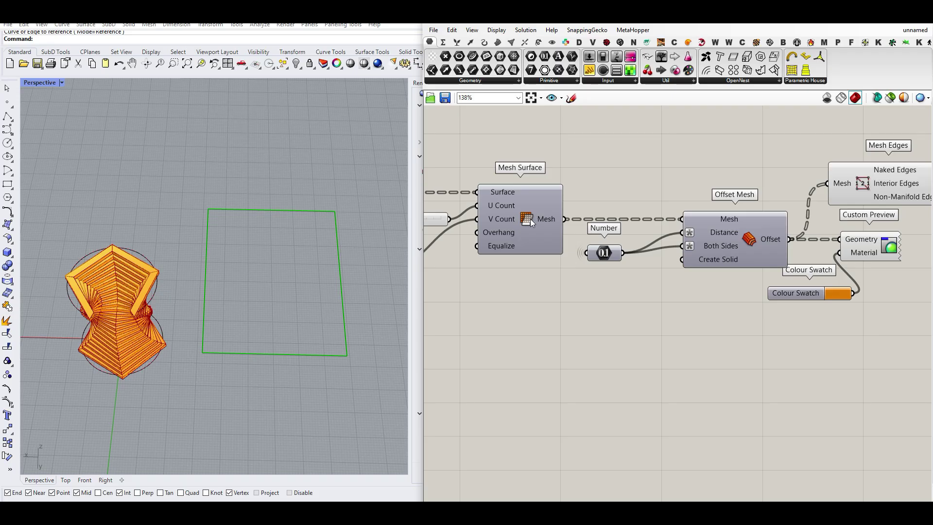
{"action": "right_click_drag", "start_coordinate": [529, 219], "coordinate": [593, 220]}
{"action": "scroll", "coordinate": [556, 243], "scroll_direction": "up", "scroll_amount": 5}
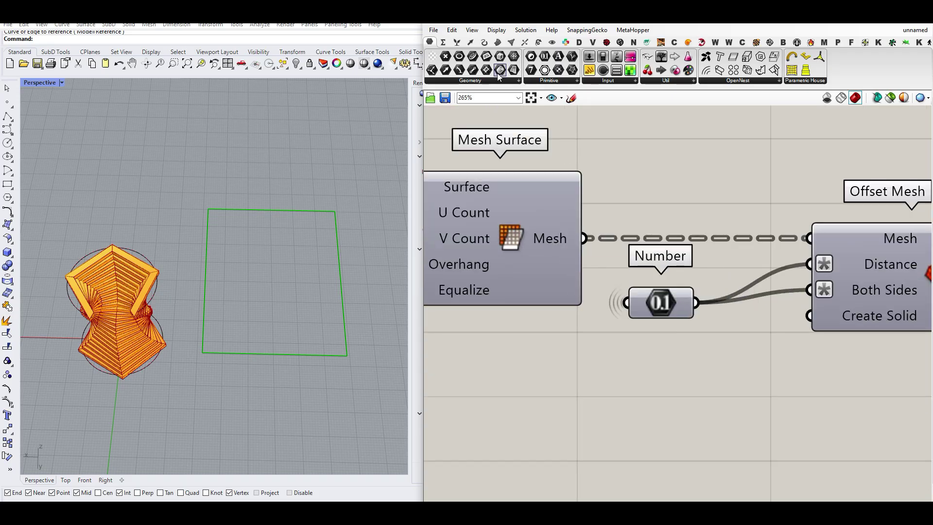
{"action": "left_click_drag", "start_coordinate": [514, 57], "coordinate": [651, 208]}
{"action": "left_click_drag", "start_coordinate": [585, 238], "coordinate": [820, 378]}
{"action": "scroll", "coordinate": [558, 329], "scroll_direction": "down", "scroll_amount": 5}
{"action": "scroll", "coordinate": [758, 373], "scroll_direction": "up", "scroll_amount": 5}
{"action": "right_click_drag", "start_coordinate": [831, 383], "coordinate": [653, 364]}
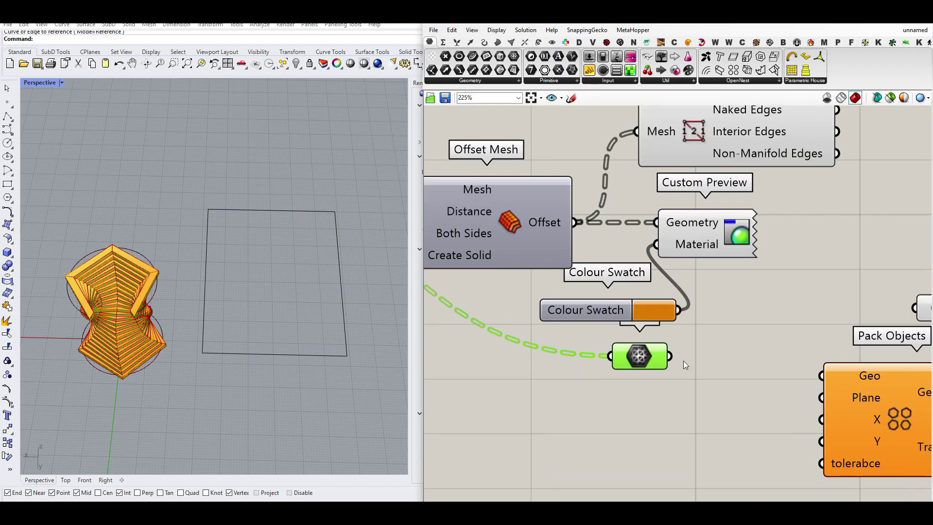
Step: Connect the Mesh parameter to the Geo input of Pack Objects and align it with that input
{"action": "left_click_drag", "start_coordinate": [733, 359], "coordinate": [820, 376]}
{"action": "left_click", "coordinate": [766, 342]}
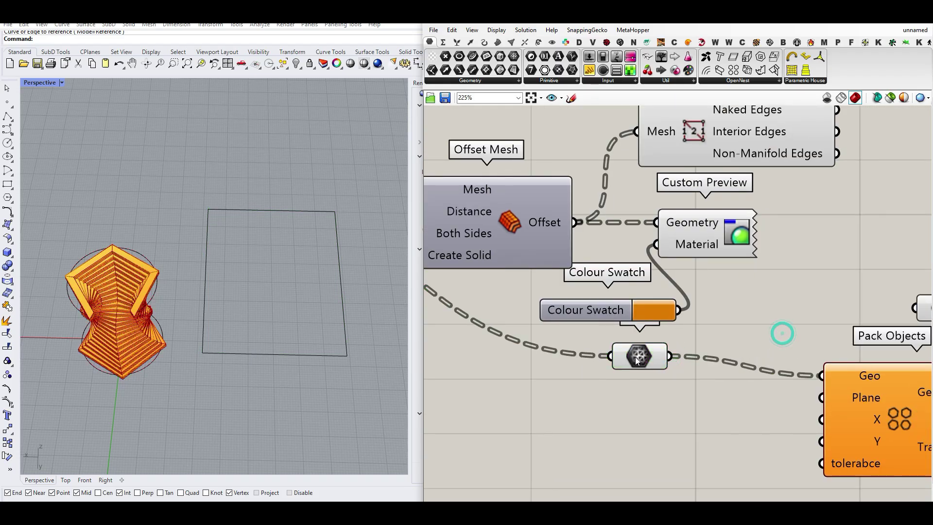
{"action": "left_click_drag", "start_coordinate": [637, 359], "coordinate": [647, 379]}
{"action": "left_click", "coordinate": [700, 413]}
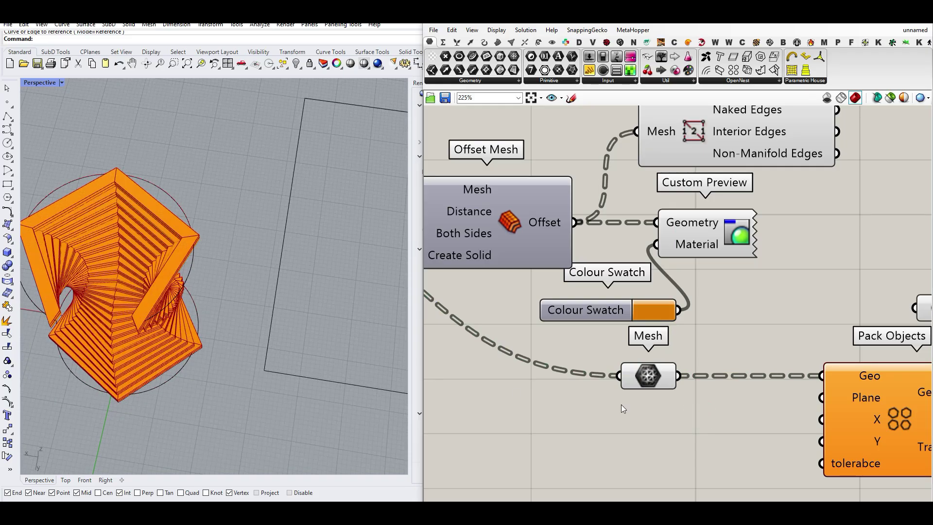
Step: Add a Plane parameter beside the Mesh parameter and feed it from the Ruled Surface output
{"action": "right_click_drag", "start_coordinate": [622, 408], "coordinate": [563, 332]}
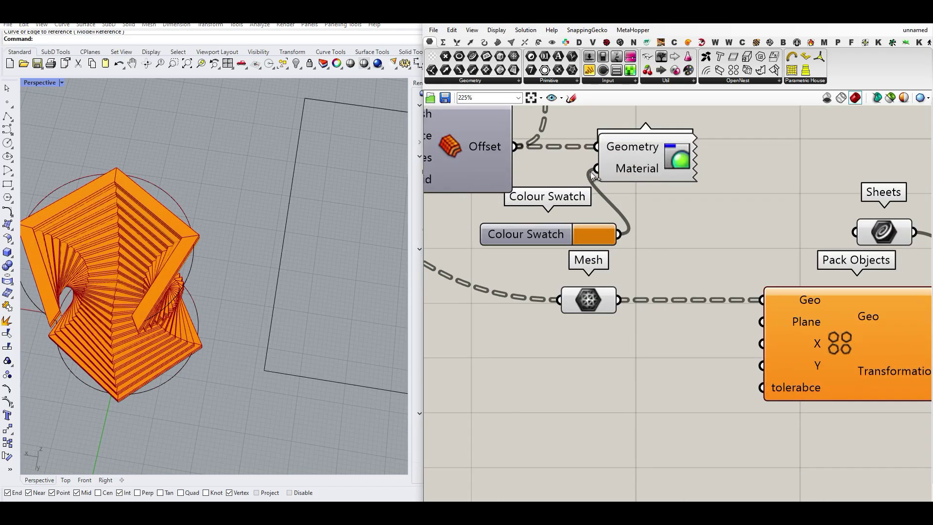
{"action": "left_click", "coordinate": [677, 319]}
{"action": "left_click_drag", "start_coordinate": [618, 299], "coordinate": [666, 324]}
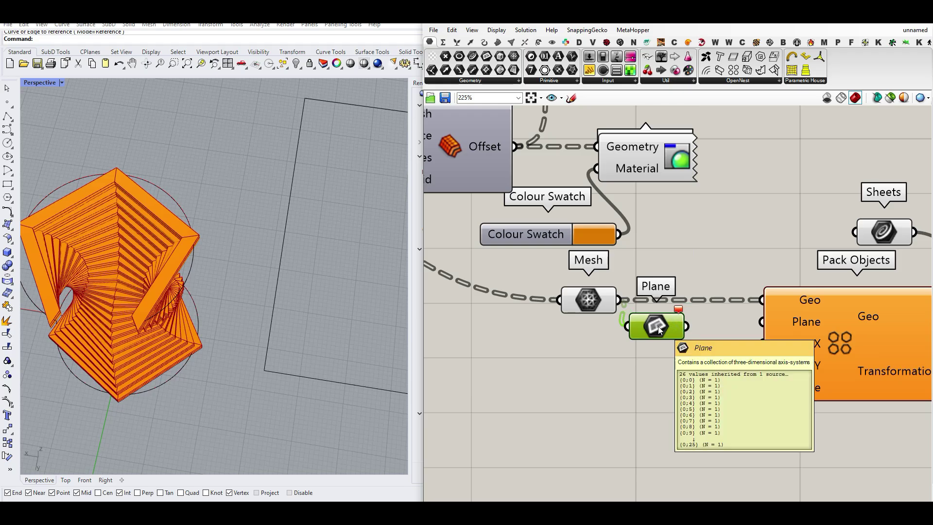
{"action": "scroll", "coordinate": [646, 328], "scroll_direction": "down", "scroll_amount": 5}
{"action": "right_click_drag", "start_coordinate": [534, 304], "coordinate": [618, 326]}
{"action": "right_click_drag", "start_coordinate": [480, 270], "coordinate": [605, 263]}
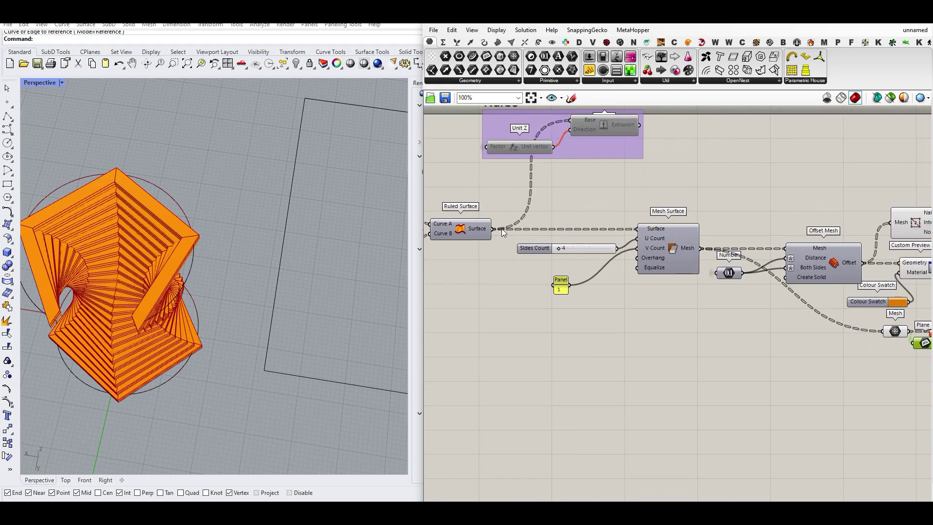
{"action": "scroll", "coordinate": [494, 232], "scroll_direction": "down", "scroll_amount": 4}
{"action": "left_click_drag", "start_coordinate": [493, 231], "coordinate": [652, 287]}
{"action": "scroll", "coordinate": [741, 292], "scroll_direction": "up", "scroll_amount": 6}
{"action": "scroll", "coordinate": [646, 277], "scroll_direction": "up", "scroll_amount": 4}
Step: Flatten both the Mesh and Plane parameters and place the Plane parameter directly below the Mesh parameter
{"action": "right_click", "coordinate": [630, 267]}
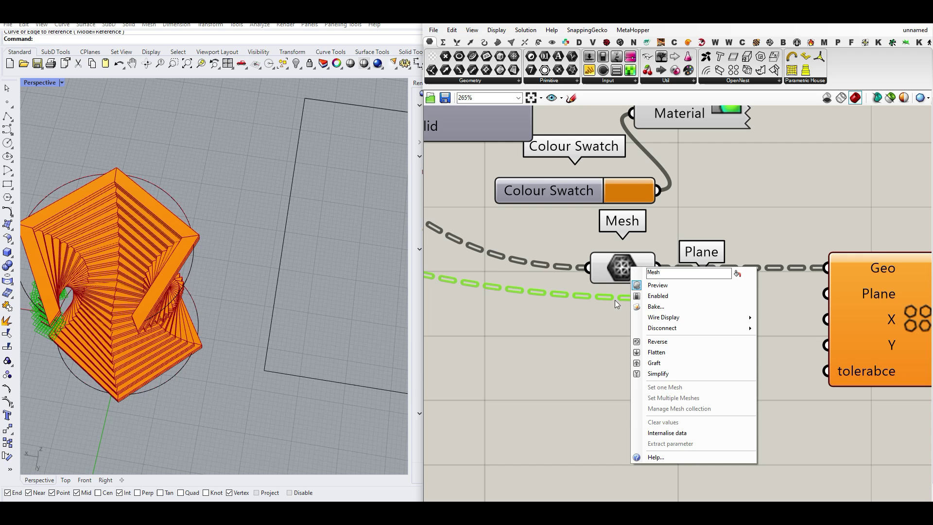
{"action": "left_click", "coordinate": [652, 351]}
{"action": "right_click_drag", "start_coordinate": [75, 331], "coordinate": [139, 270]}
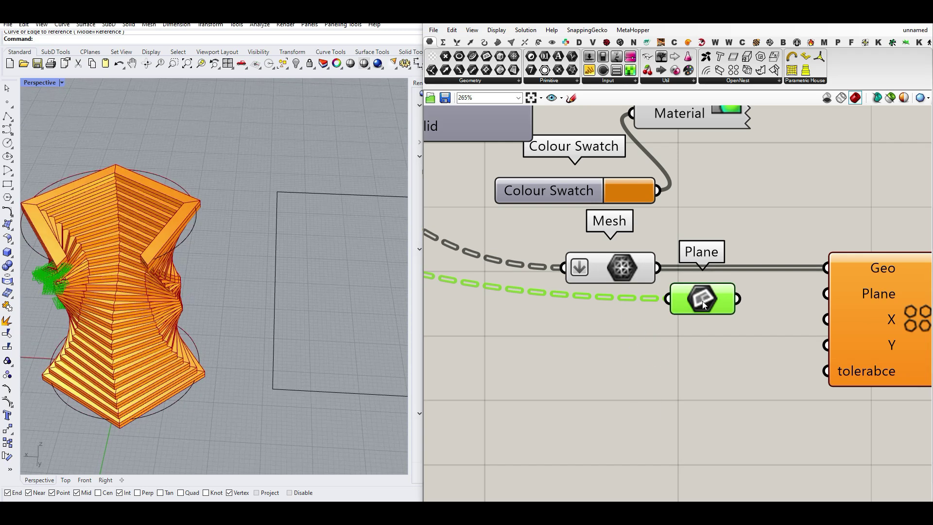
{"action": "left_click_drag", "start_coordinate": [703, 304], "coordinate": [602, 317]}
{"action": "right_click", "coordinate": [606, 314]}
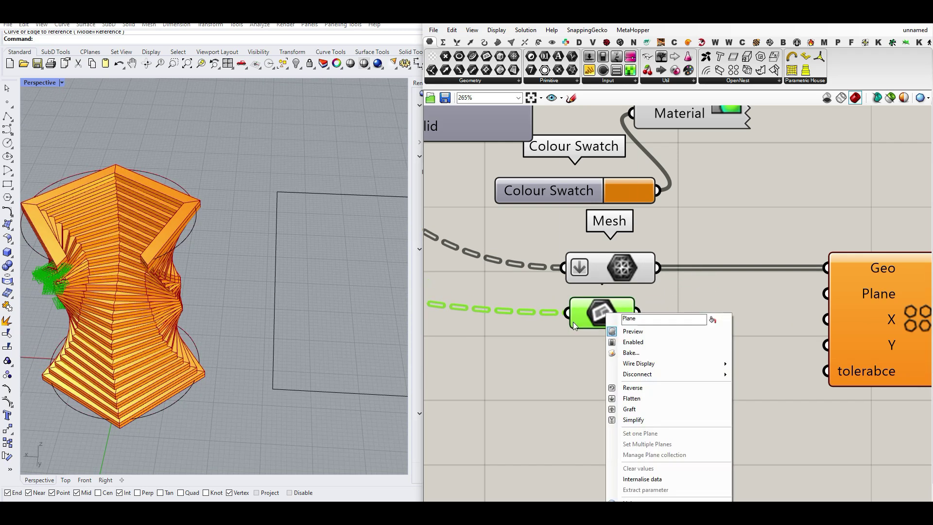
{"action": "left_click", "coordinate": [632, 399]}
Step: Connect the flattened Plane parameter to the Plane input of Pack Objects
{"action": "scroll", "coordinate": [641, 341], "scroll_direction": "down", "scroll_amount": 5}
{"action": "scroll", "coordinate": [617, 255], "scroll_direction": "up", "scroll_amount": 4}
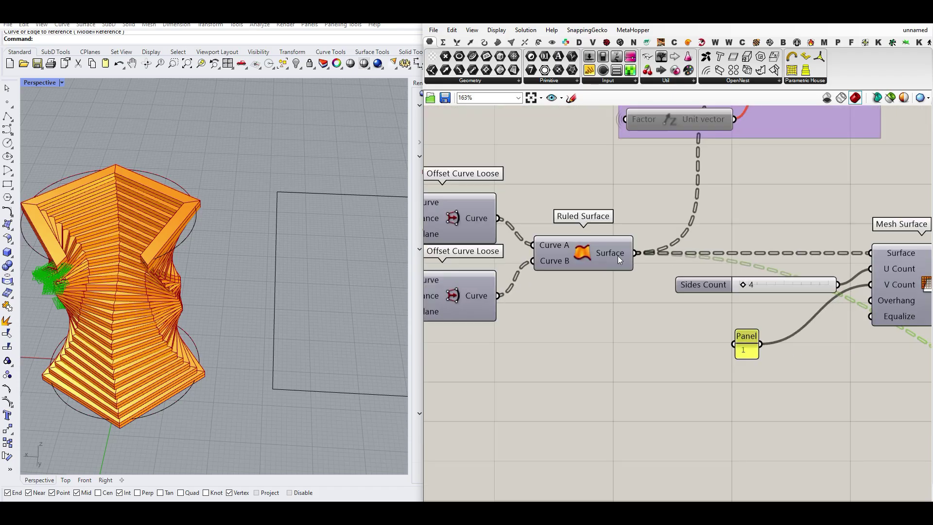
{"action": "scroll", "coordinate": [613, 254], "scroll_direction": "down", "scroll_amount": 4}
{"action": "scroll", "coordinate": [549, 285], "scroll_direction": "up", "scroll_amount": 5}
{"action": "right_click_drag", "start_coordinate": [280, 308], "coordinate": [345, 286]}
{"action": "right_click_drag", "start_coordinate": [691, 307], "coordinate": [550, 327]}
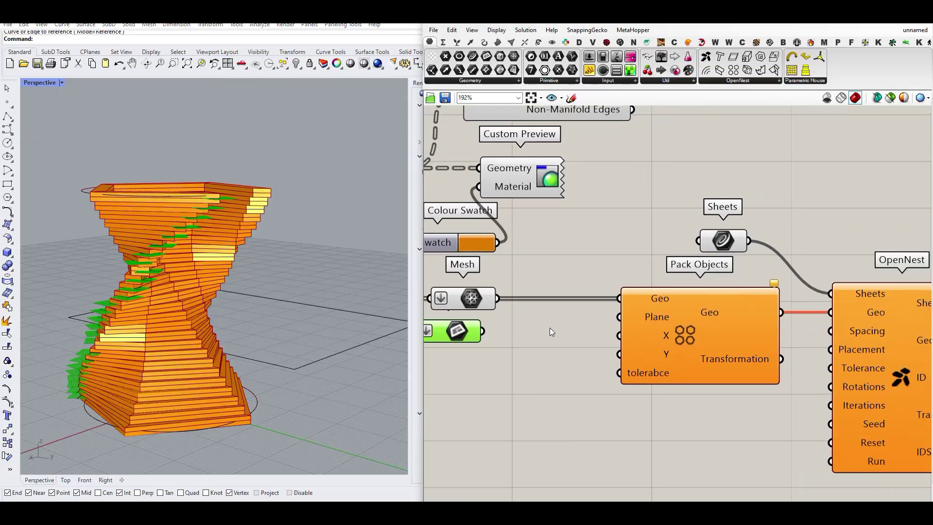
{"action": "left_click", "coordinate": [573, 346]}
{"action": "left_click_drag", "start_coordinate": [460, 330], "coordinate": [506, 329]}
{"action": "left_click", "coordinate": [503, 374]}
{"action": "scroll", "coordinate": [300, 333], "scroll_direction": "down", "scroll_amount": 8}
{"action": "right_click_drag", "start_coordinate": [279, 334], "coordinate": [259, 392]}
{"action": "right_click_drag", "start_coordinate": [673, 342], "coordinate": [620, 320]}
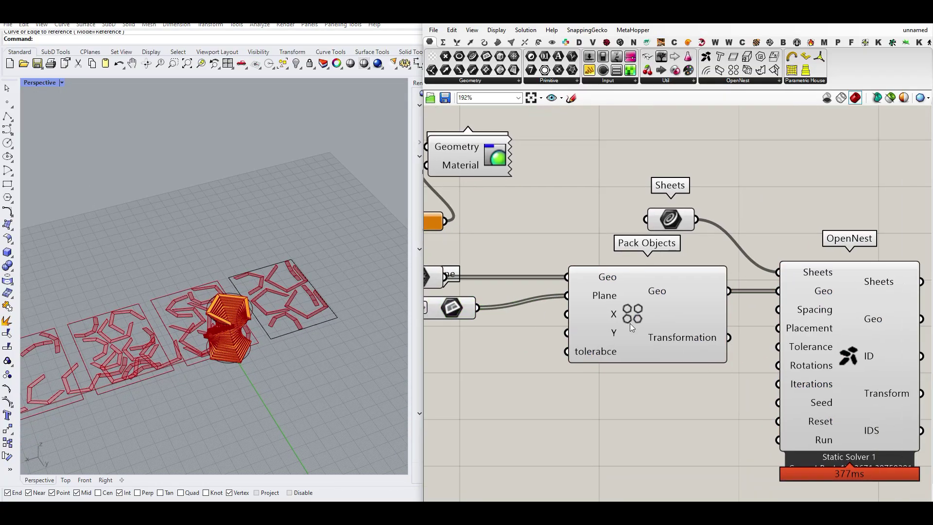
Step: Turn off the preview of the Pack Objects component
{"action": "left_click", "coordinate": [615, 305]}
{"action": "scroll", "coordinate": [265, 338], "scroll_direction": "down", "scroll_amount": 8}
{"action": "right_click_drag", "start_coordinate": [265, 338], "coordinate": [243, 362]}
{"action": "scroll", "coordinate": [229, 353], "scroll_direction": "down", "scroll_amount": 9}
{"action": "scroll", "coordinate": [202, 360], "scroll_direction": "up", "scroll_amount": 8}
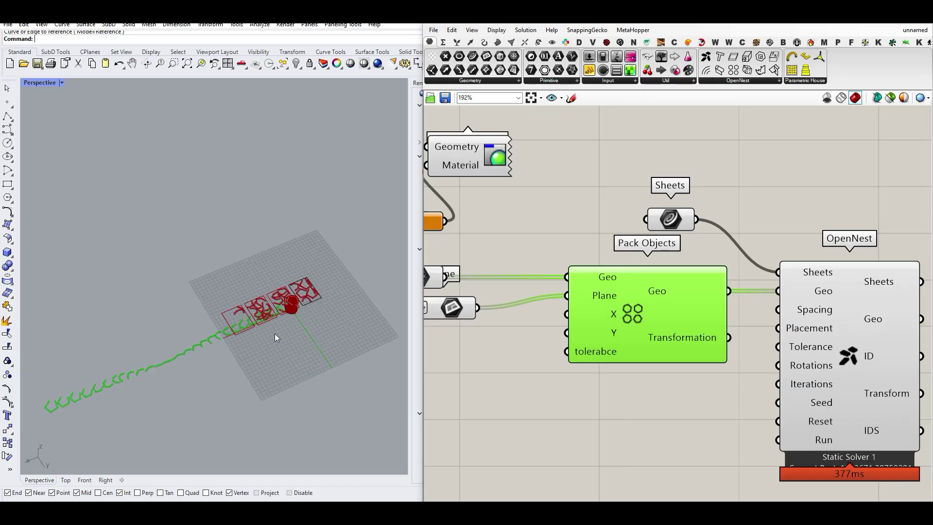
{"action": "scroll", "coordinate": [698, 322], "scroll_direction": "up", "scroll_amount": 1}
{"action": "right_click", "coordinate": [627, 305]}
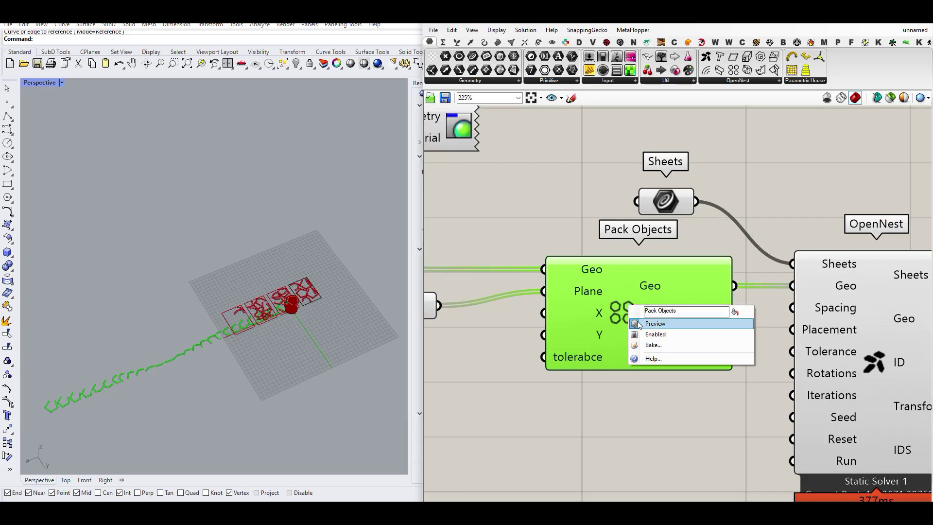
{"action": "left_click", "coordinate": [638, 324]}
{"action": "left_click", "coordinate": [609, 404]}
Step: Examine how the faceted mesh strips are arranged on the nested sheets in the viewport
{"action": "right_click_drag", "start_coordinate": [287, 329], "coordinate": [279, 340], "text": "shift"}
{"action": "scroll", "coordinate": [278, 340], "scroll_direction": "up", "scroll_amount": 4}
{"action": "right_click_drag", "start_coordinate": [754, 332], "coordinate": [648, 296]}
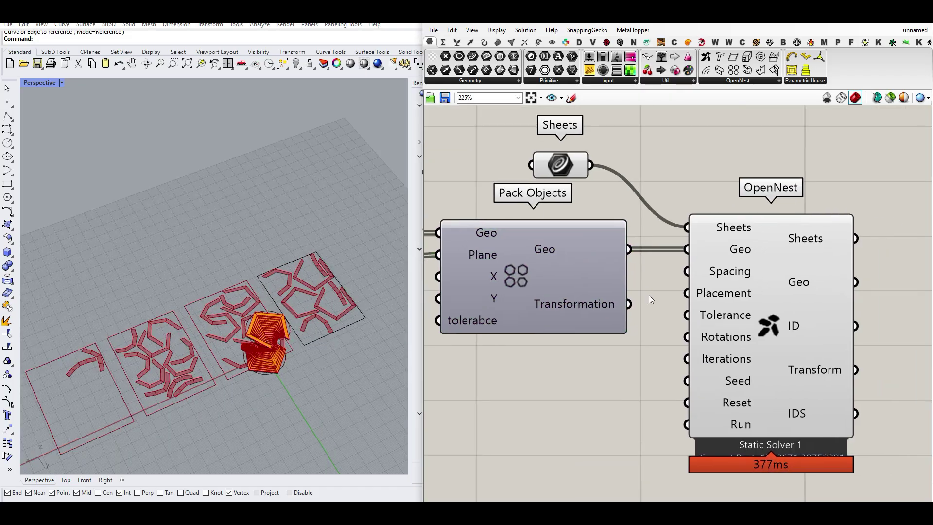
{"action": "scroll", "coordinate": [165, 351], "scroll_direction": "up", "scroll_amount": 8}
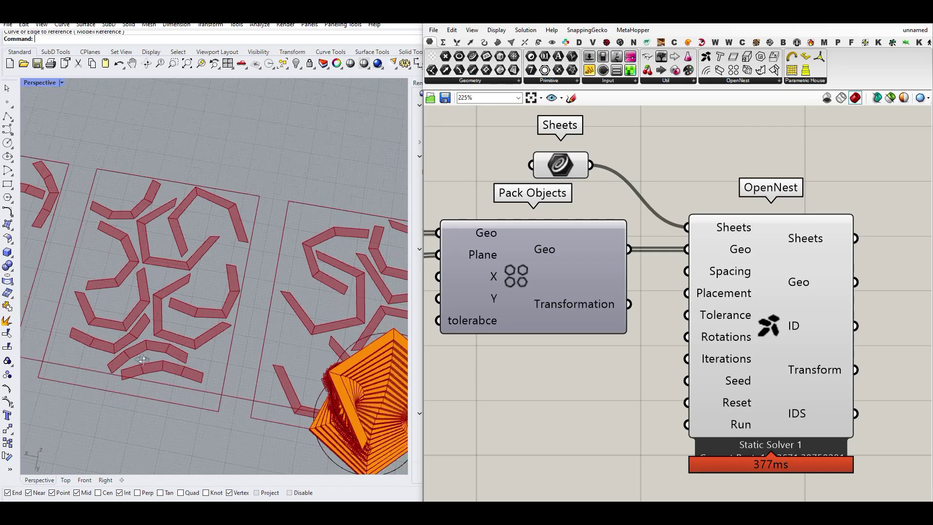
{"action": "right_click_drag", "start_coordinate": [171, 331], "coordinate": [263, 289]}
{"action": "scroll", "coordinate": [263, 289], "scroll_direction": "down", "scroll_amount": 4}
{"action": "right_click_drag", "start_coordinate": [581, 302], "coordinate": [737, 304]}
{"action": "scroll", "coordinate": [737, 304], "scroll_direction": "down", "scroll_amount": 6}
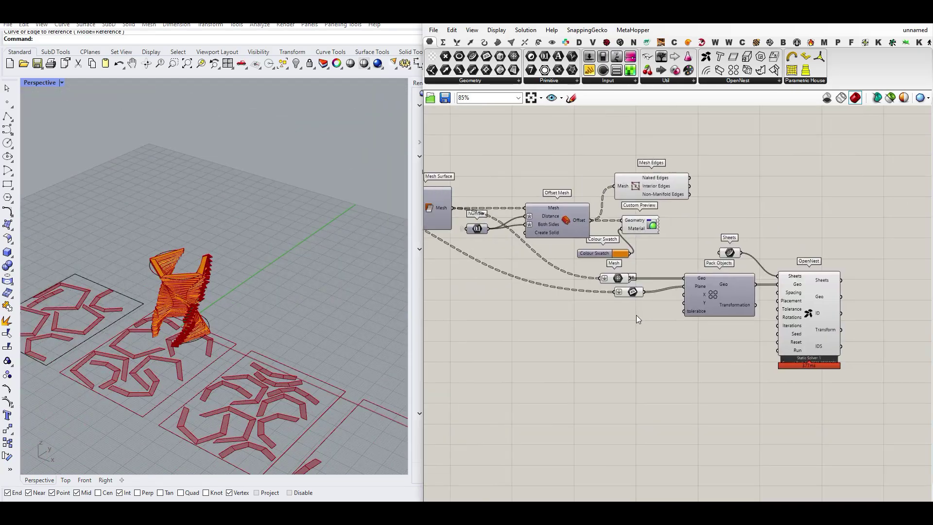
Step: Hide the preview of the Mesh and Plane parameters that feed Pack Objects
{"action": "left_click_drag", "start_coordinate": [637, 317], "coordinate": [576, 267]}
{"action": "right_click", "coordinate": [531, 302]}
{"action": "left_click", "coordinate": [541, 319]}
{"action": "left_click", "coordinate": [541, 320]}
{"action": "scroll", "coordinate": [209, 350], "scroll_direction": "down", "scroll_amount": 5}
{"action": "mouse_move", "coordinate": [150, 389]}
{"action": "right_mouse_down"}
{"action": "mouse_move", "coordinate": [156, 343]}
{"action": "mouse_move", "coordinate": [163, 400]}
{"action": "right_mouse_up"}
{"action": "scroll", "coordinate": [142, 320], "scroll_direction": "up", "scroll_amount": 4}
{"action": "right_click_drag", "start_coordinate": [142, 323], "coordinate": [157, 334]}
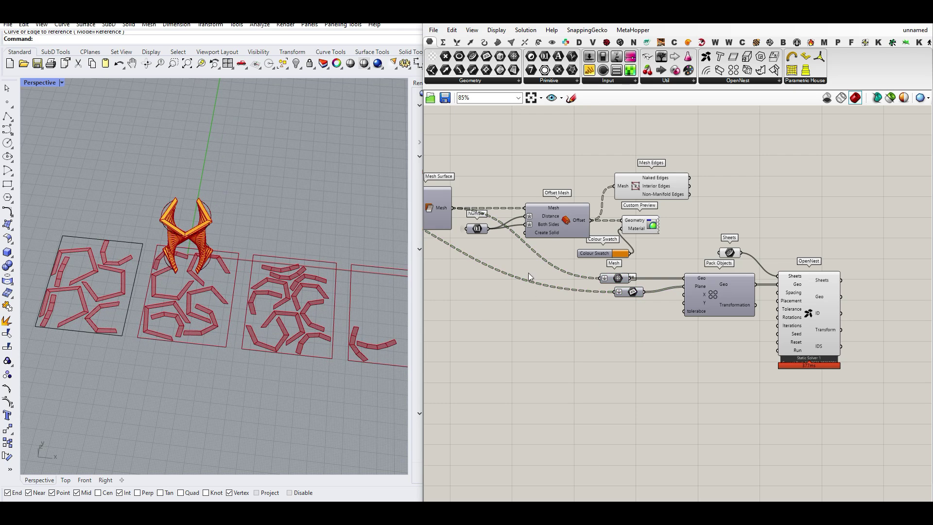
Step: Try feeding the Pack Objects Geo input directly from the Ruled Surface output, and flatten that input
{"action": "right_click_drag", "start_coordinate": [463, 216], "coordinate": [628, 248]}
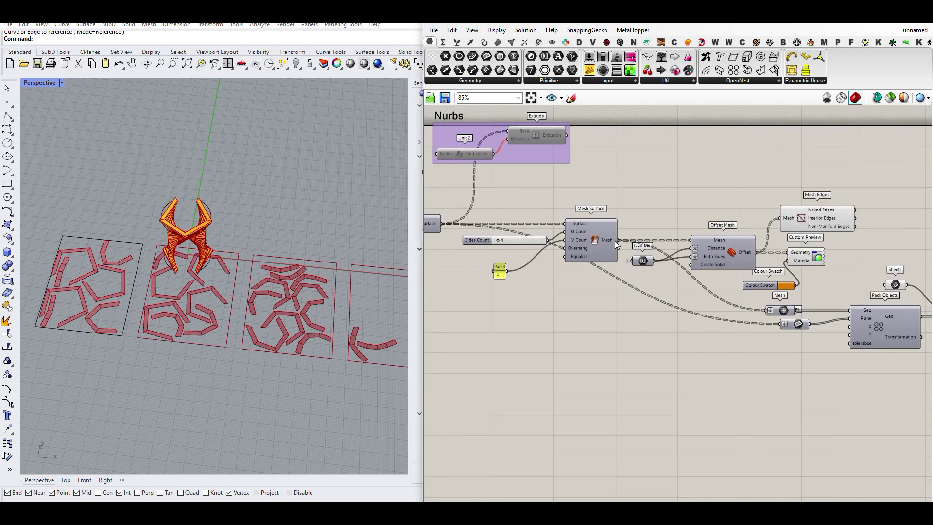
{"action": "left_click_drag", "start_coordinate": [509, 260], "coordinate": [855, 309]}
{"action": "right_click", "coordinate": [856, 313]}
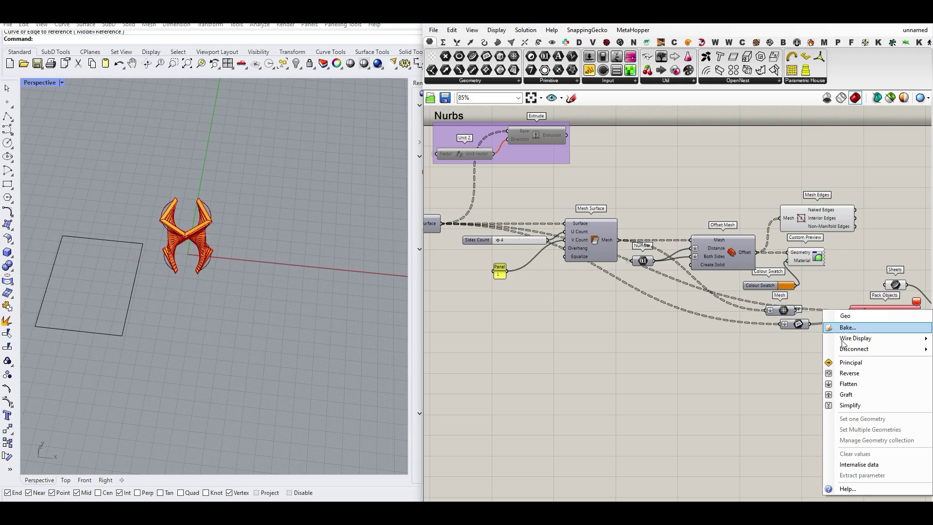
{"action": "left_click", "coordinate": [844, 382]}
{"action": "right_click_drag", "start_coordinate": [893, 323], "coordinate": [722, 328]}
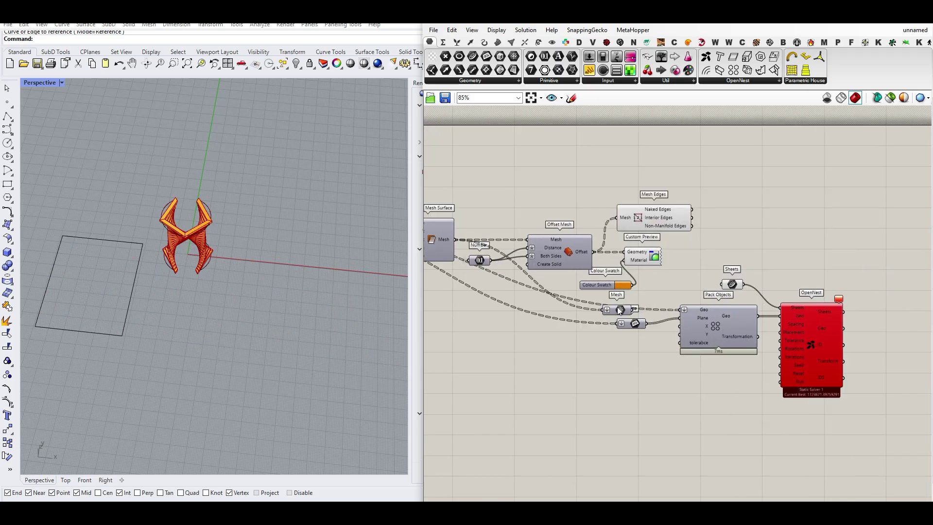
Step: Reconnect the Mesh parameter as the only source of the Pack Objects Geo input
{"action": "right_click_drag", "start_coordinate": [483, 277], "coordinate": [567, 284]}
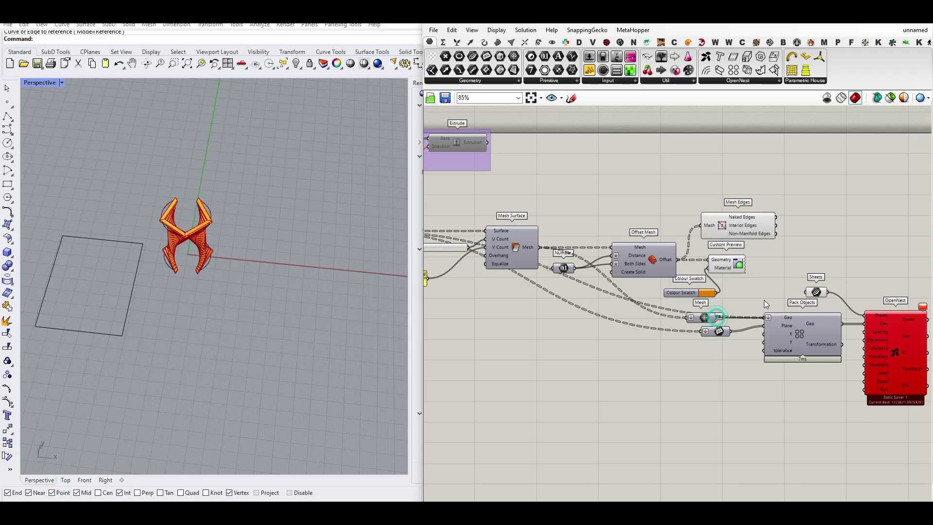
{"action": "left_click_drag", "start_coordinate": [716, 317], "coordinate": [763, 317]}
{"action": "left_click", "coordinate": [762, 281]}
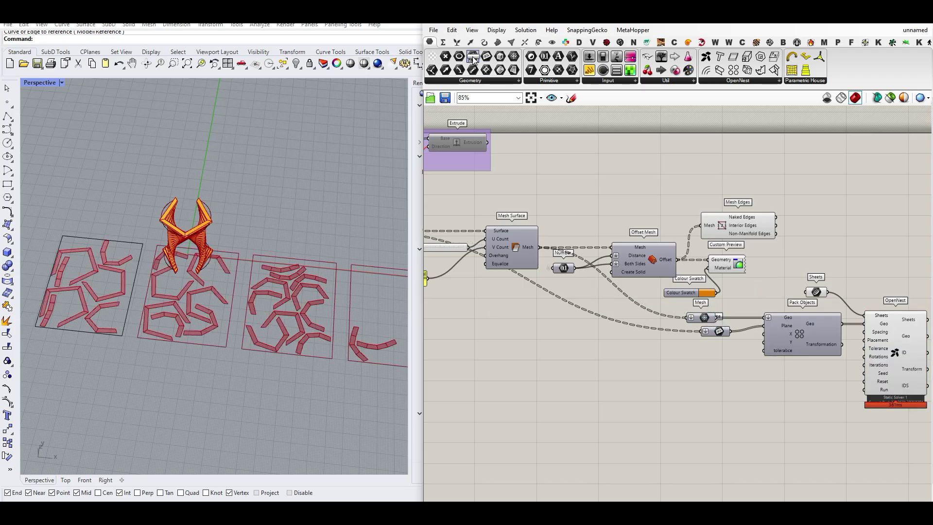
Step: Add a Curve parameter fed by the Ruled Surface output and place it above the Mesh parameter
{"action": "left_click", "coordinate": [498, 299]}
{"action": "right_click_drag", "start_coordinate": [461, 290], "coordinate": [520, 283]}
{"action": "right_click_drag", "start_coordinate": [430, 224], "coordinate": [469, 229]}
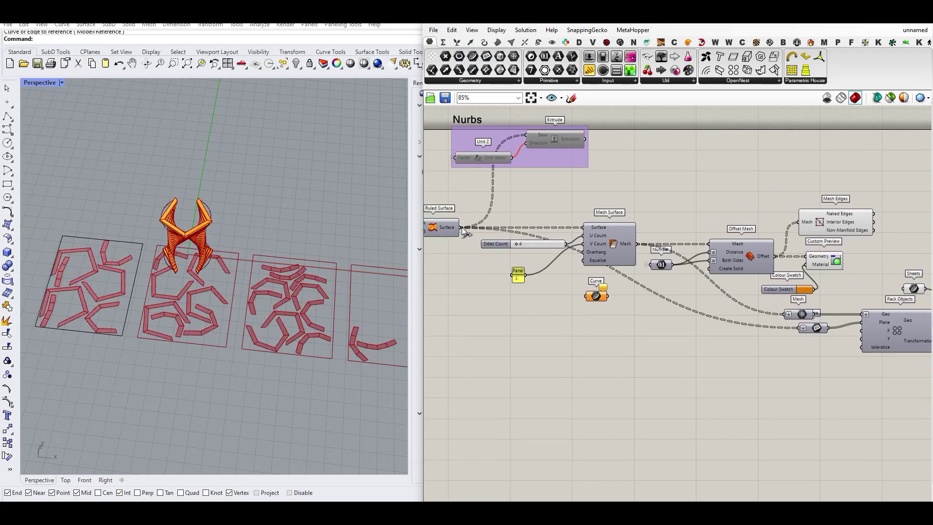
{"action": "left_click", "coordinate": [595, 296]}
{"action": "right_click_drag", "start_coordinate": [594, 300], "coordinate": [527, 300]}
{"action": "left_click_drag", "start_coordinate": [527, 298], "coordinate": [730, 305]}
Step: Flatten the Curve parameter and connect it to the Pack Objects Geo input in place of the mesh
{"action": "right_click", "coordinate": [731, 302]}
{"action": "scroll", "coordinate": [757, 385], "scroll_direction": "up", "scroll_amount": 3}
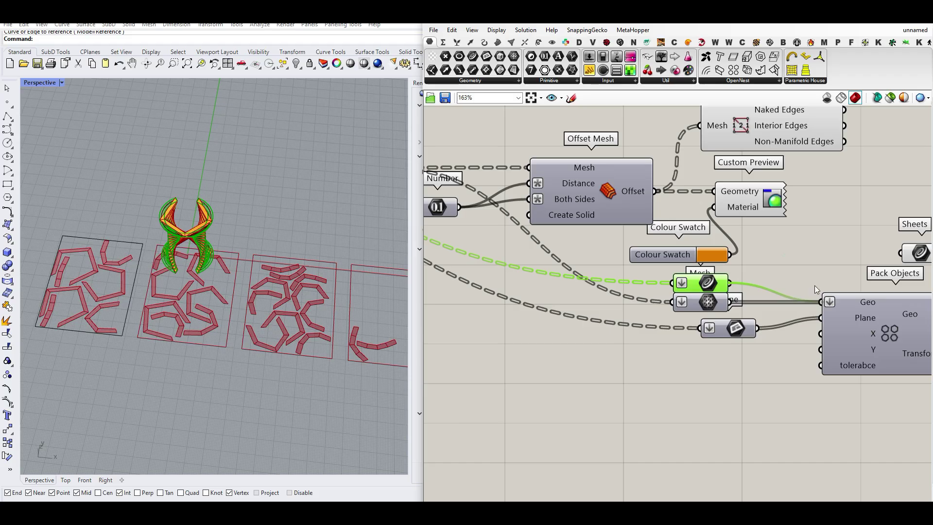
{"action": "left_click", "coordinate": [806, 288]}
Step: Examine how the curved strip outlines are nested on the sheets in the viewport
{"action": "right_click_drag", "start_coordinate": [262, 358], "coordinate": [260, 282]}
{"action": "scroll", "coordinate": [263, 369], "scroll_direction": "down", "scroll_amount": 5}
{"action": "scroll", "coordinate": [255, 334], "scroll_direction": "up", "scroll_amount": 8}
{"action": "scroll", "coordinate": [632, 316], "scroll_direction": "down", "scroll_amount": 3}
{"action": "right_click_drag", "start_coordinate": [850, 318], "coordinate": [614, 304]}
{"action": "scroll", "coordinate": [630, 370], "scroll_direction": "up", "scroll_amount": 4}
{"action": "right_click_drag", "start_coordinate": [243, 328], "coordinate": [228, 384]}
{"action": "scroll", "coordinate": [194, 387], "scroll_direction": "down", "scroll_amount": 6}
{"action": "scroll", "coordinate": [164, 386], "scroll_direction": "up", "scroll_amount": 8}
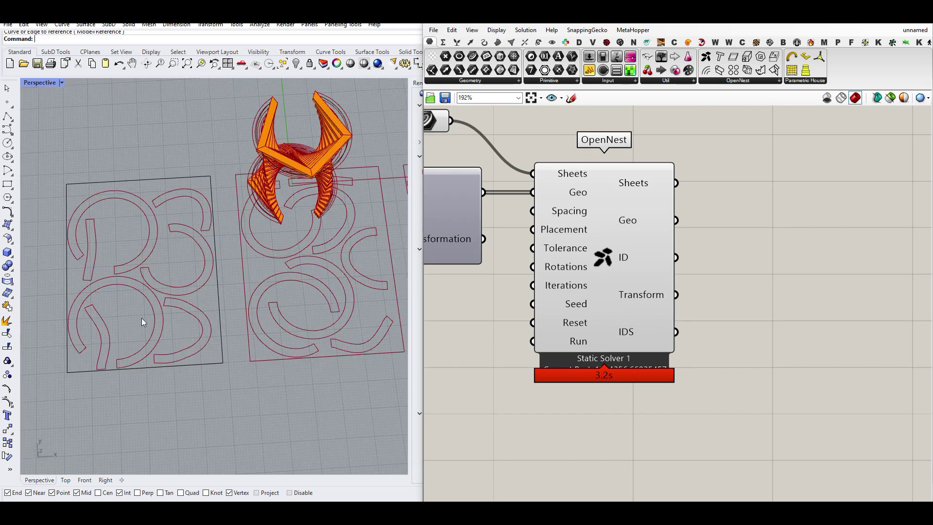
Step: Replace the curve source of the Pack Objects Geo input with the Mesh parameter
{"action": "right_click_drag", "start_coordinate": [468, 263], "coordinate": [693, 292]}
{"action": "scroll", "coordinate": [573, 240], "scroll_direction": "down", "scroll_amount": 2}
{"action": "right_click_drag", "start_coordinate": [552, 231], "coordinate": [761, 287]}
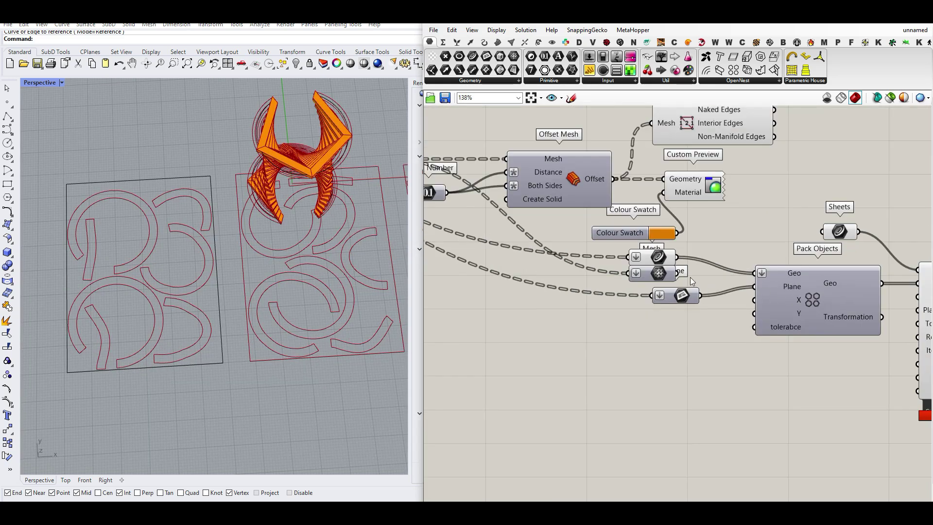
{"action": "right_click_drag", "start_coordinate": [690, 277], "coordinate": [646, 276]}
{"action": "left_click_drag", "start_coordinate": [715, 272], "coordinate": [722, 272]}
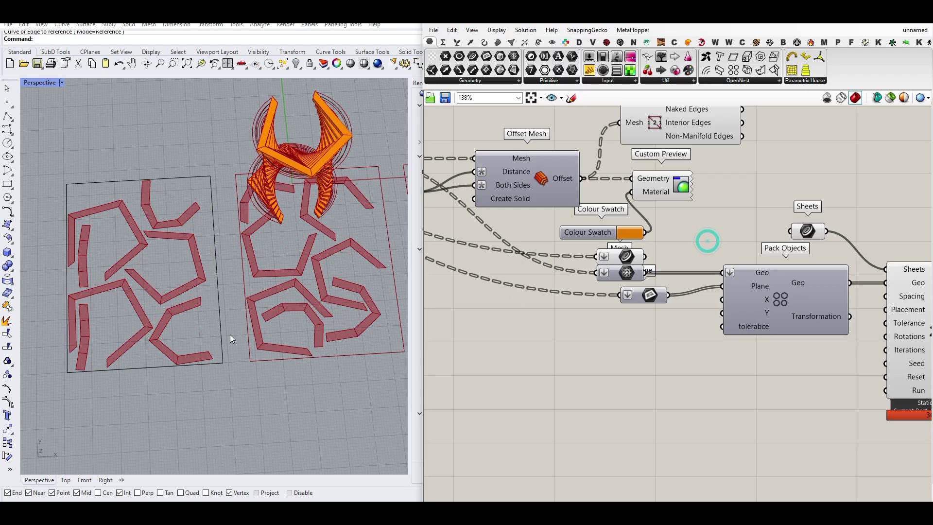
Step: Add a number slider with the value 344 and connect it to the Seed input of OpenNest
{"action": "scroll", "coordinate": [229, 334], "scroll_direction": "down", "scroll_amount": 3}
{"action": "right_click_drag", "start_coordinate": [796, 347], "coordinate": [631, 342]}
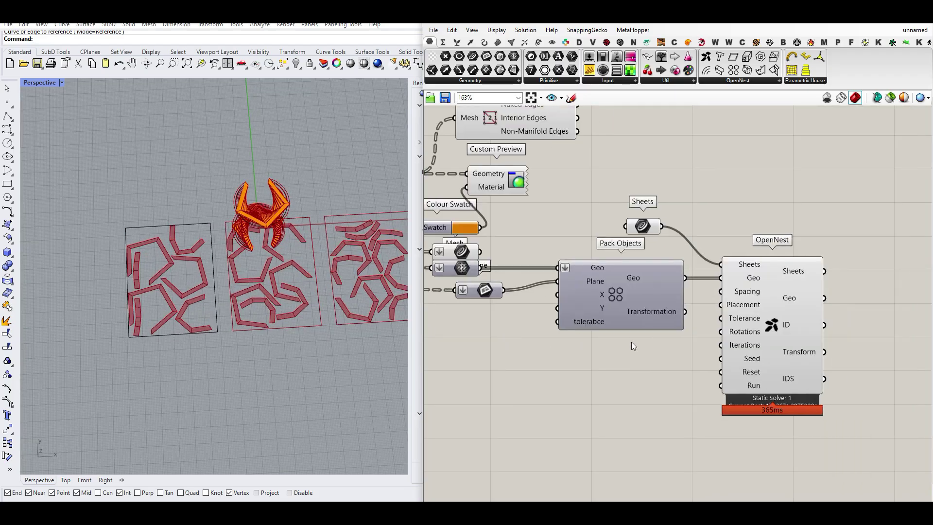
{"action": "scroll", "coordinate": [631, 342], "scroll_direction": "up", "scroll_amount": 2}
{"action": "double_click", "coordinate": [608, 373]}
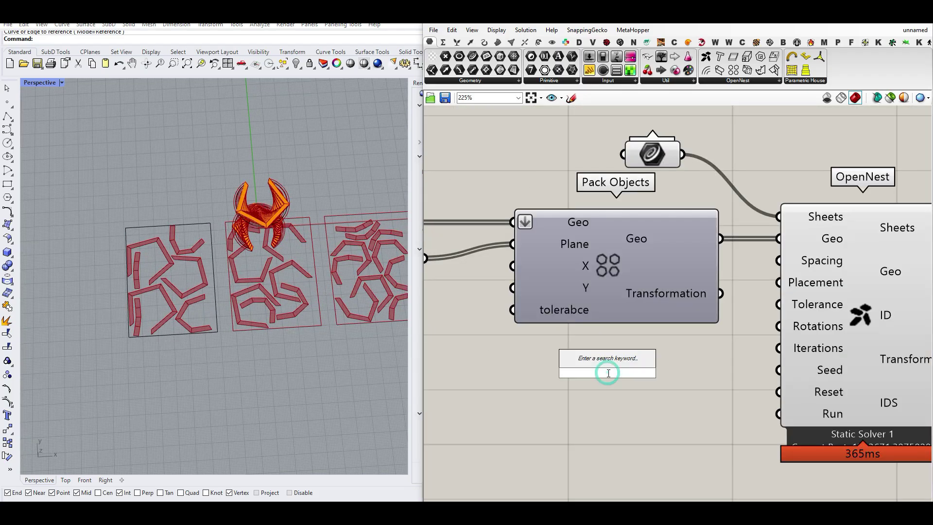
{"action": "type", "text": "344"}
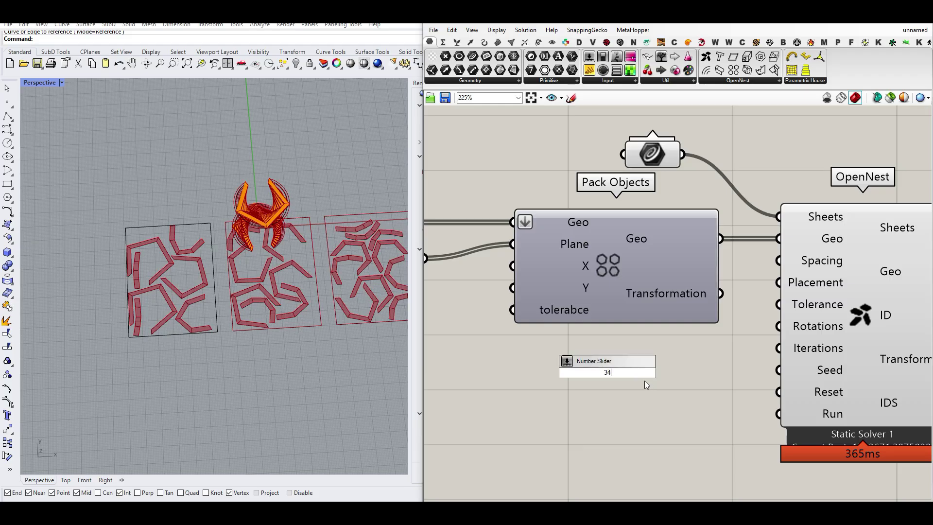
{"action": "left_click", "coordinate": [637, 363]}
{"action": "left_click_drag", "start_coordinate": [722, 372], "coordinate": [777, 370]}
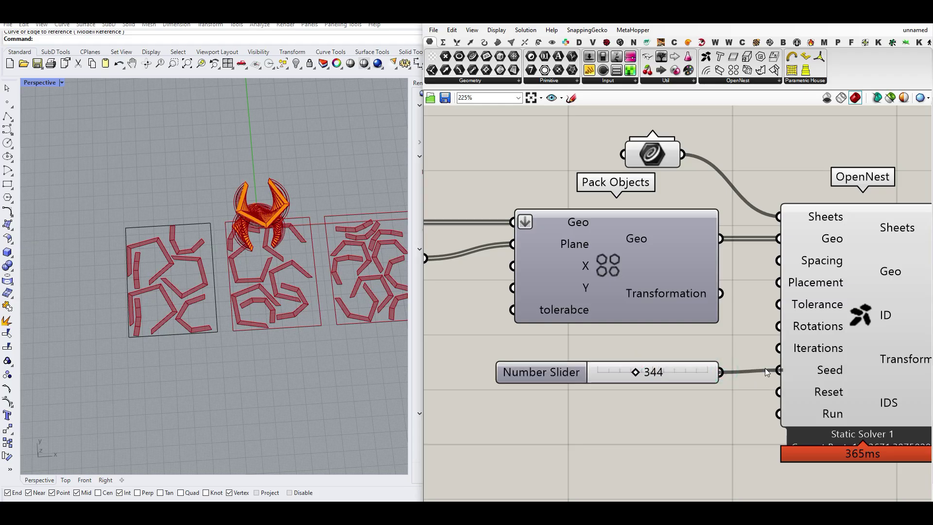
Step: Move the seed slider further below Pack Objects and set its value to 584
{"action": "left_click_drag", "start_coordinate": [644, 374], "coordinate": [689, 413]}
{"action": "left_click", "coordinate": [690, 363]}
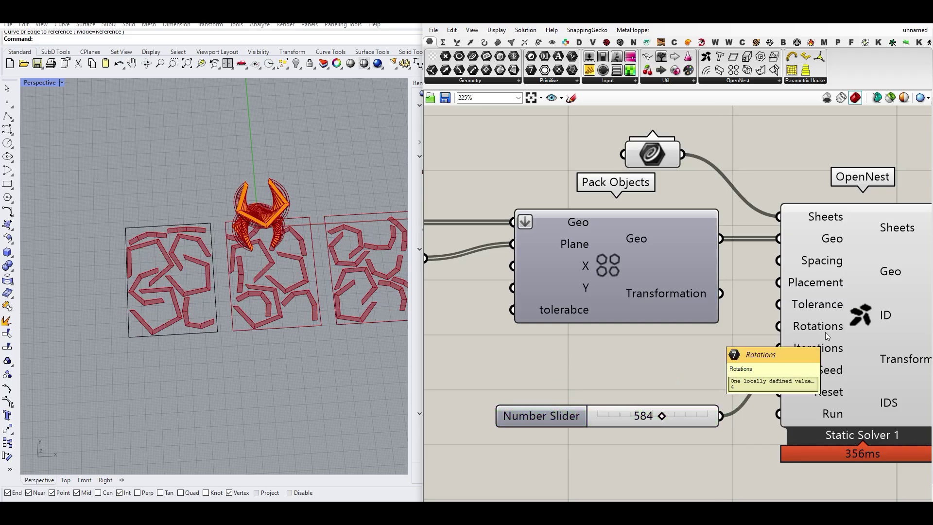
Step: Add a number slider, connect it to the Rotations input of OpenNest and set its value to 19
{"action": "right_click_drag", "start_coordinate": [217, 343], "coordinate": [256, 321]}
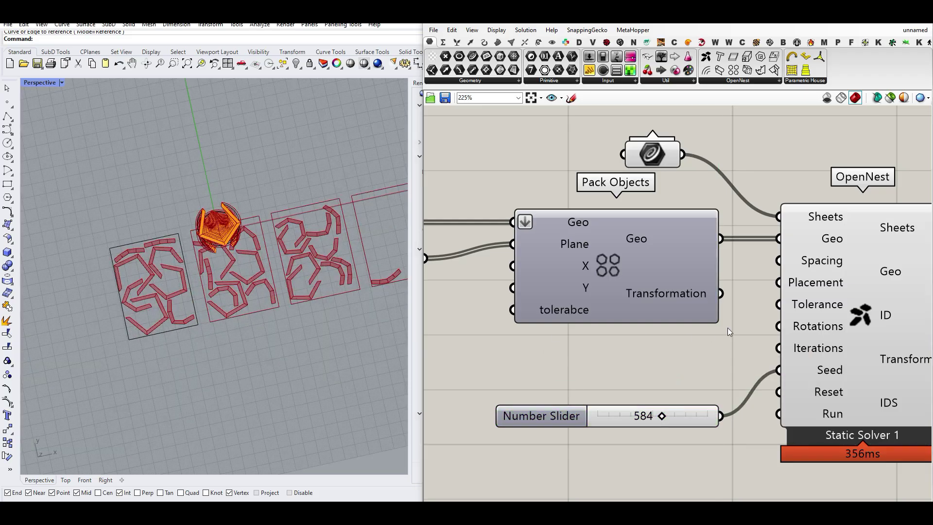
{"action": "mouse_move", "coordinate": [802, 328]}
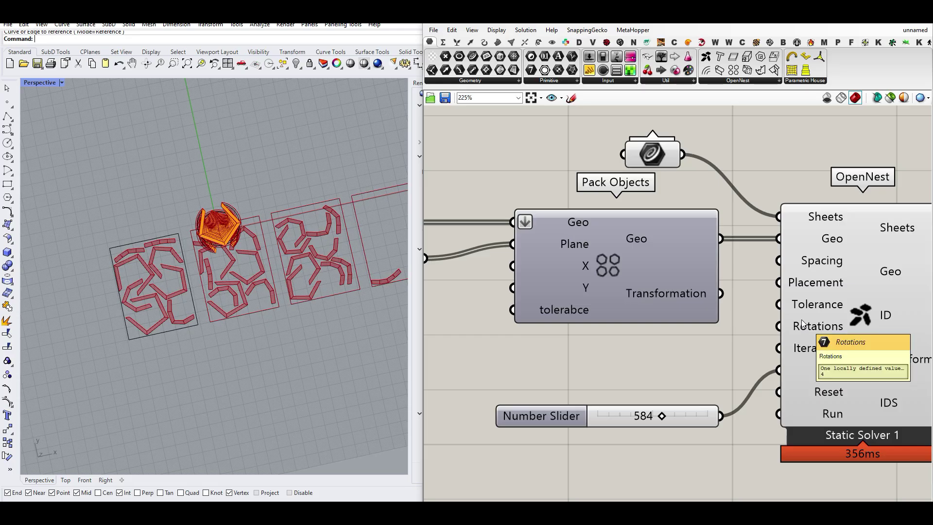
{"action": "double_click", "coordinate": [600, 370]}
{"action": "type", "text": "12"}
{"action": "key", "text": "Return"}
{"action": "mouse_move", "coordinate": [721, 358]}
{"action": "left_mouse_down"}
{"action": "mouse_move", "coordinate": [751, 333]}
{"action": "mouse_move", "coordinate": [728, 359]}
{"action": "left_mouse_up"}
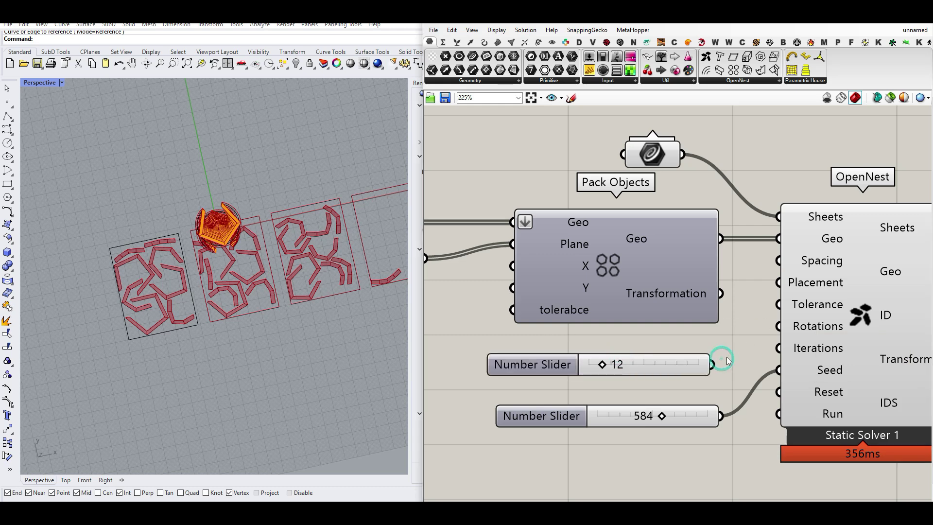
{"action": "left_click_drag", "start_coordinate": [602, 364], "coordinate": [610, 365]}
Step: Set the seed slider to 309 and space the Rotations and Seed sliders further apart vertically
{"action": "left_click_drag", "start_coordinate": [659, 416], "coordinate": [615, 416]}
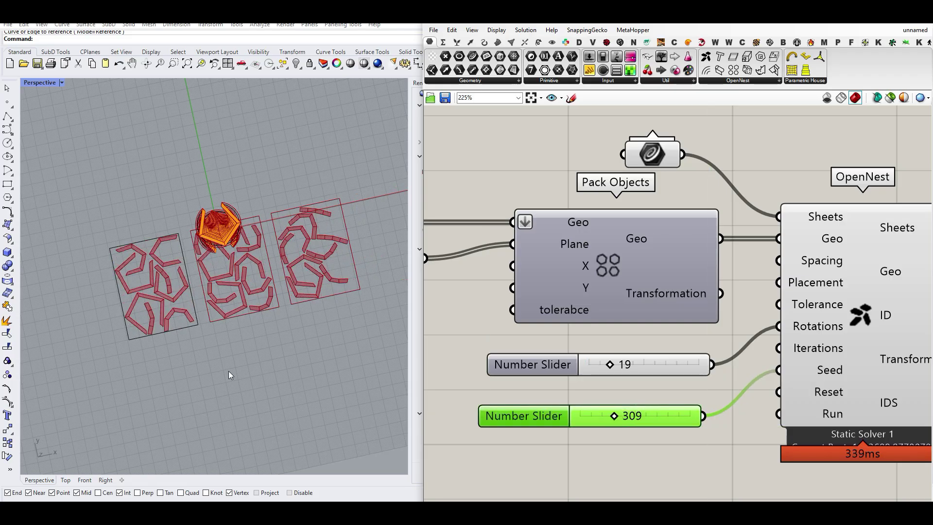
{"action": "left_click_drag", "start_coordinate": [681, 409], "coordinate": [690, 419]}
{"action": "left_click", "coordinate": [733, 373]}
{"action": "left_click_drag", "start_coordinate": [667, 362], "coordinate": [674, 342]}
Step: Add a number slider ranging from 1 to 100 with the value 1 and connect it to the Iterations input of OpenNest
{"action": "double_click", "coordinate": [616, 373]}
{"action": "type", "text": "12"}
{"action": "key", "text": "Return"}
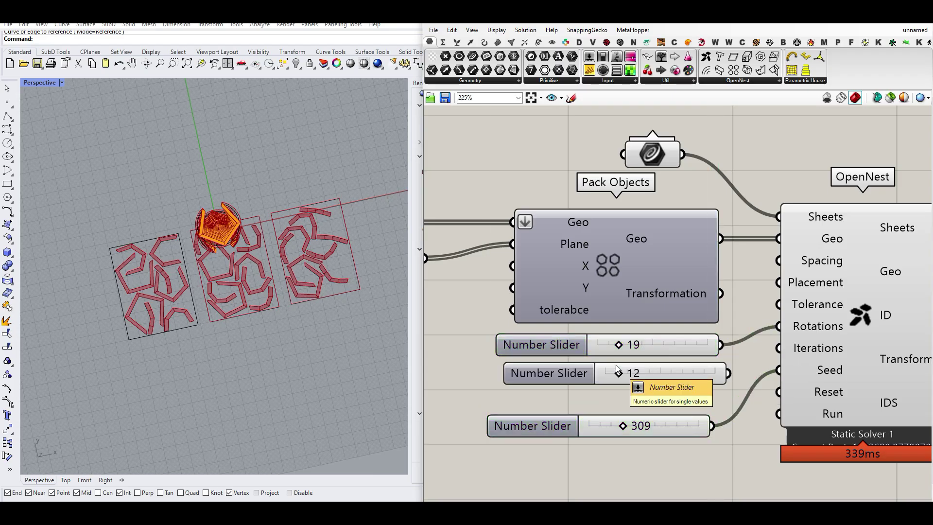
{"action": "double_click", "coordinate": [564, 377]}
{"action": "left_click", "coordinate": [624, 392]}
{"action": "key", "text": "Return"}
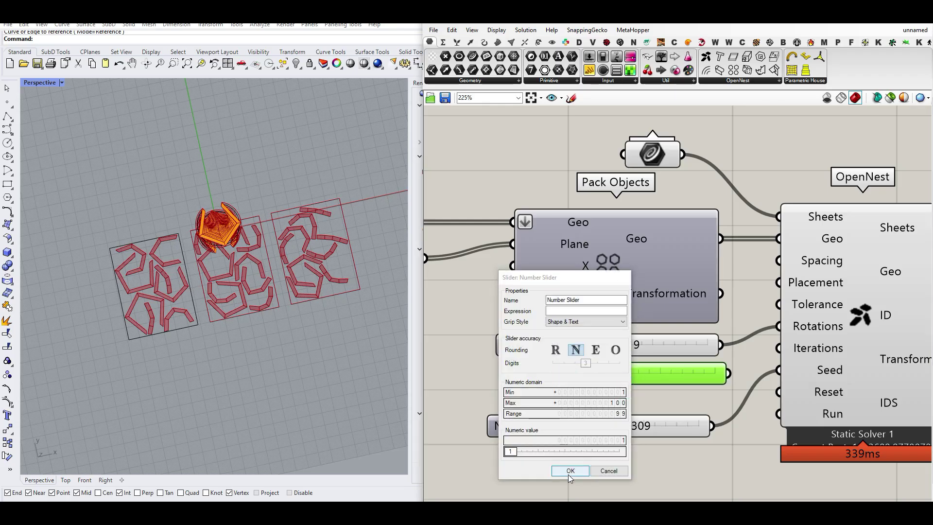
{"action": "left_click", "coordinate": [571, 470]}
{"action": "left_click_drag", "start_coordinate": [780, 351], "coordinate": [779, 348]}
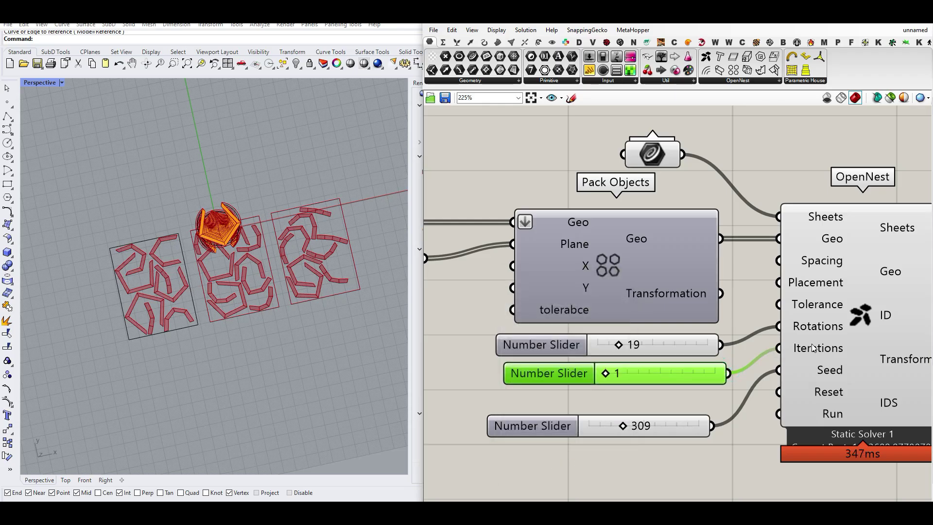
Step: Try several iteration counts for the nesting, then set the iterations slider to 2 and the seed slider to 166
{"action": "left_click_drag", "start_coordinate": [606, 376], "coordinate": [610, 379]}
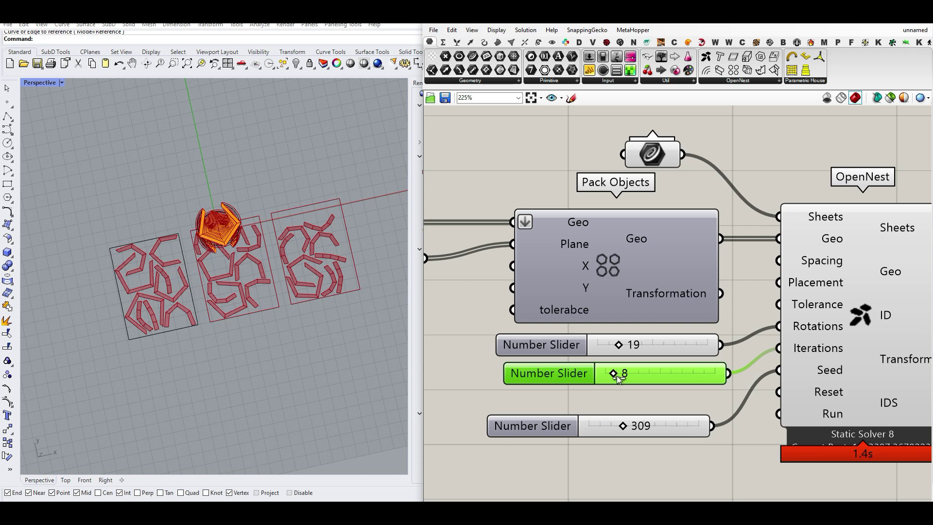
{"action": "left_click_drag", "start_coordinate": [617, 378], "coordinate": [618, 379]}
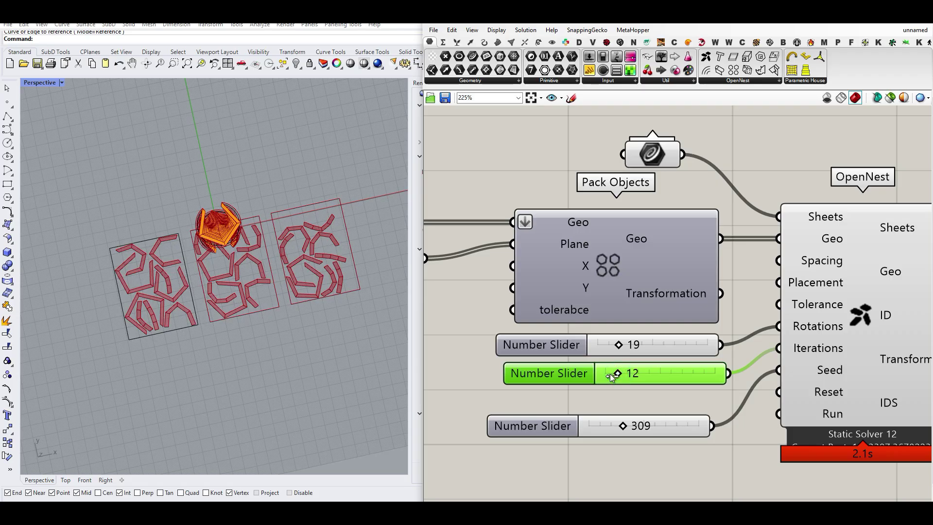
{"action": "left_click_drag", "start_coordinate": [611, 378], "coordinate": [614, 377]}
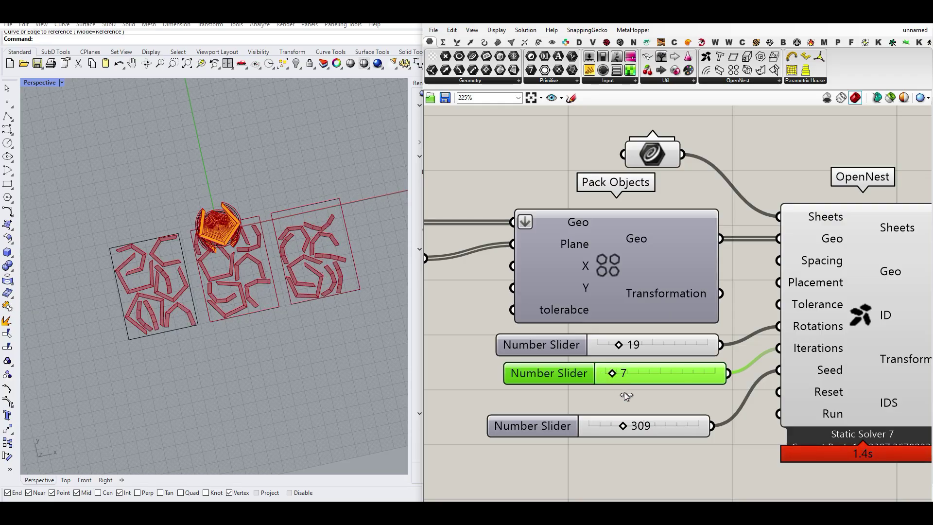
{"action": "left_click_drag", "start_coordinate": [624, 392], "coordinate": [623, 382]}
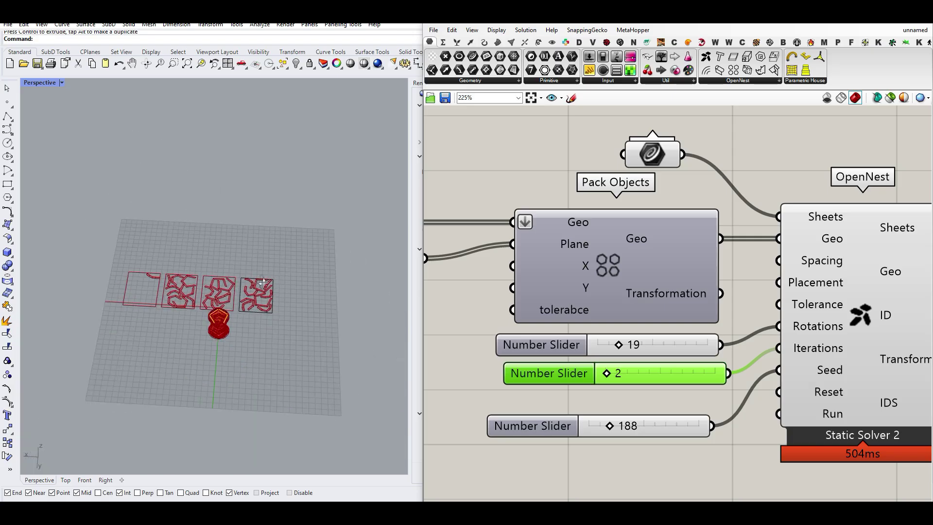
{"action": "right_click_drag", "start_coordinate": [263, 282], "coordinate": [261, 295]}
{"action": "scroll", "coordinate": [225, 330], "scroll_direction": "up", "scroll_amount": 6}
{"action": "left_click_drag", "start_coordinate": [611, 429], "coordinate": [609, 429]}
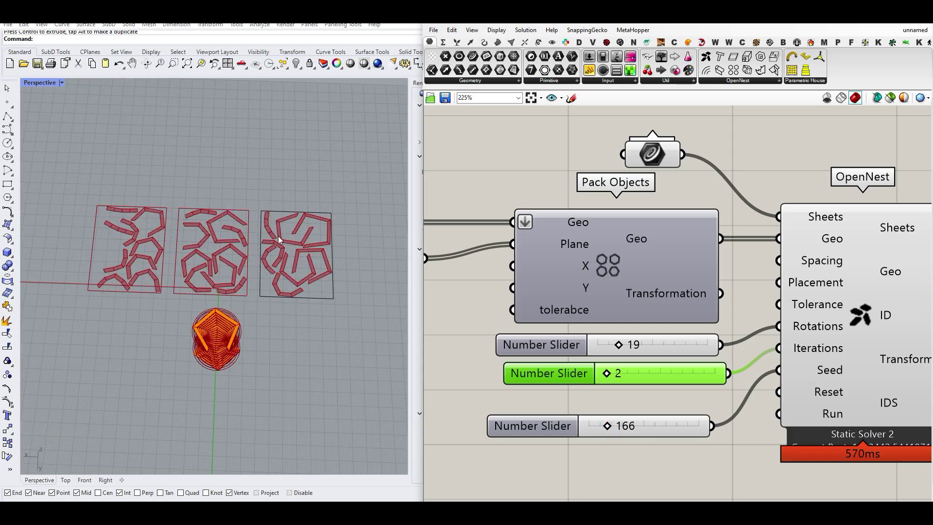
Step: Examine how the faceted strips are distributed over the nested sheets in the viewport
{"action": "scroll", "coordinate": [286, 275], "scroll_direction": "down", "scroll_amount": 8}
{"action": "right_click_drag", "start_coordinate": [270, 362], "coordinate": [381, 287]}
{"action": "scroll", "coordinate": [264, 233], "scroll_direction": "up", "scroll_amount": 5}
{"action": "scroll", "coordinate": [262, 269], "scroll_direction": "up", "scroll_amount": 7}
{"action": "right_click_drag", "start_coordinate": [283, 218], "coordinate": [359, 382], "text": "shift"}
{"action": "scroll", "coordinate": [360, 381], "scroll_direction": "down", "scroll_amount": 2}
{"action": "scroll", "coordinate": [156, 250], "scroll_direction": "down", "scroll_amount": 2}
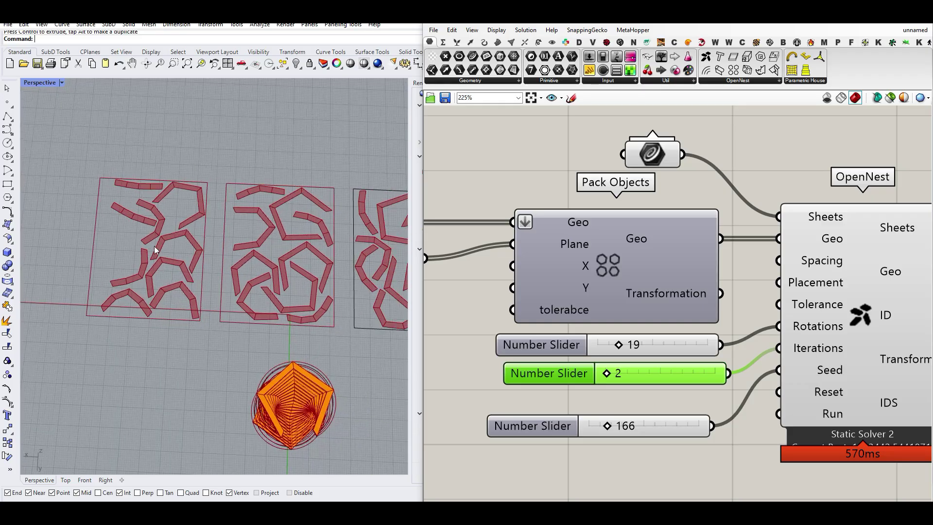
{"action": "right_click_drag", "start_coordinate": [155, 250], "coordinate": [120, 253], "text": "shift"}
Step: Add a Mesh parameter and connect it to the Geo output of OpenNest
{"action": "right_click_drag", "start_coordinate": [733, 261], "coordinate": [622, 251]}
{"action": "scroll", "coordinate": [623, 251], "scroll_direction": "down", "scroll_amount": 3}
{"action": "right_click_drag", "start_coordinate": [765, 273], "coordinate": [578, 262]}
{"action": "scroll", "coordinate": [578, 261], "scroll_direction": "up", "scroll_amount": 4}
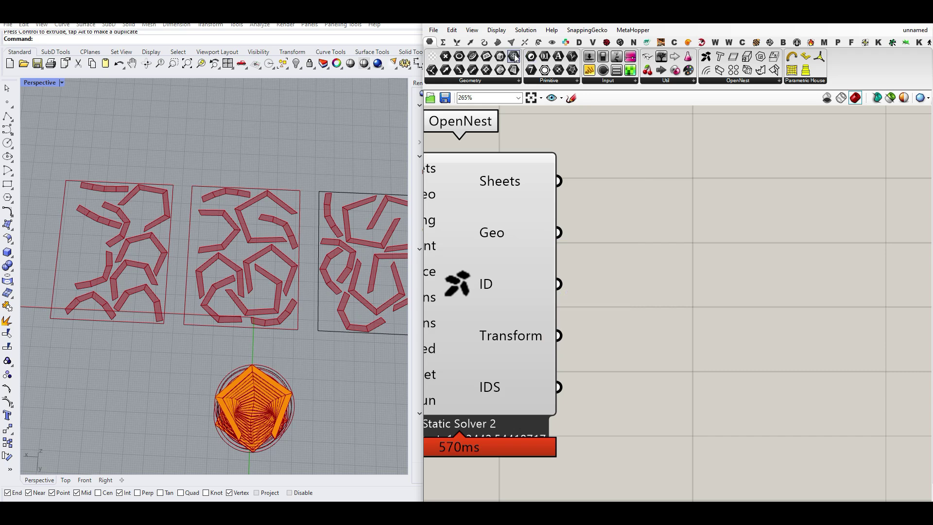
{"action": "left_click_drag", "start_coordinate": [515, 57], "coordinate": [630, 243]}
{"action": "left_click_drag", "start_coordinate": [569, 237], "coordinate": [595, 239]}
{"action": "left_click_drag", "start_coordinate": [630, 242], "coordinate": [640, 236]}
{"action": "left_click", "coordinate": [647, 270]}
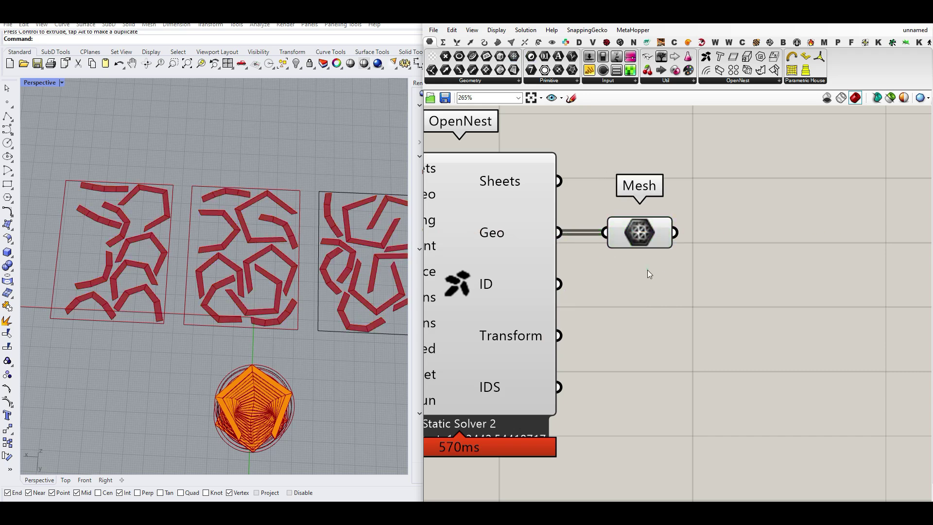
Step: Add a Mesh Edges component and feed it from the Mesh parameter holding the nested strips
{"action": "left_click", "coordinate": [511, 42]}
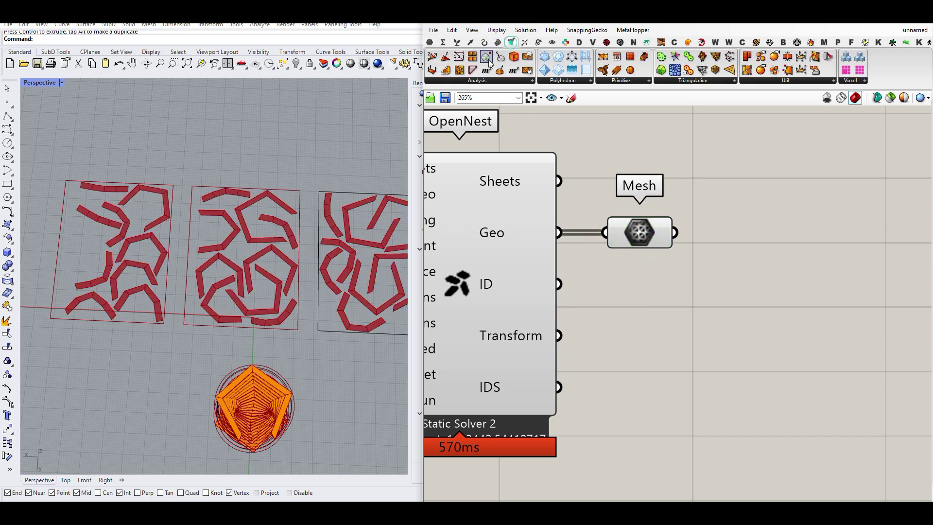
{"action": "left_click_drag", "start_coordinate": [459, 56], "coordinate": [775, 250]}
{"action": "left_click_drag", "start_coordinate": [679, 247], "coordinate": [692, 224]}
{"action": "right_click_drag", "start_coordinate": [718, 247], "coordinate": [695, 241]}
{"action": "scroll", "coordinate": [631, 266], "scroll_direction": "down", "scroll_amount": 3}
{"action": "right_click_drag", "start_coordinate": [631, 267], "coordinate": [645, 271]}
Step: Turn off the preview of the OpenNest component and the Mesh parameter after it
{"action": "left_click_drag", "start_coordinate": [644, 300], "coordinate": [558, 202]}
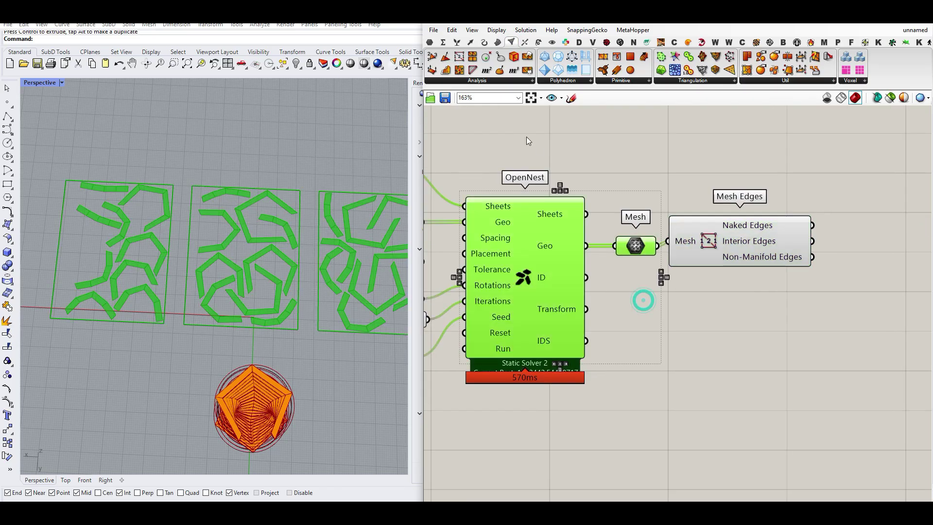
{"action": "key", "text": "ctrl+q"}
{"action": "left_click", "coordinate": [552, 156]}
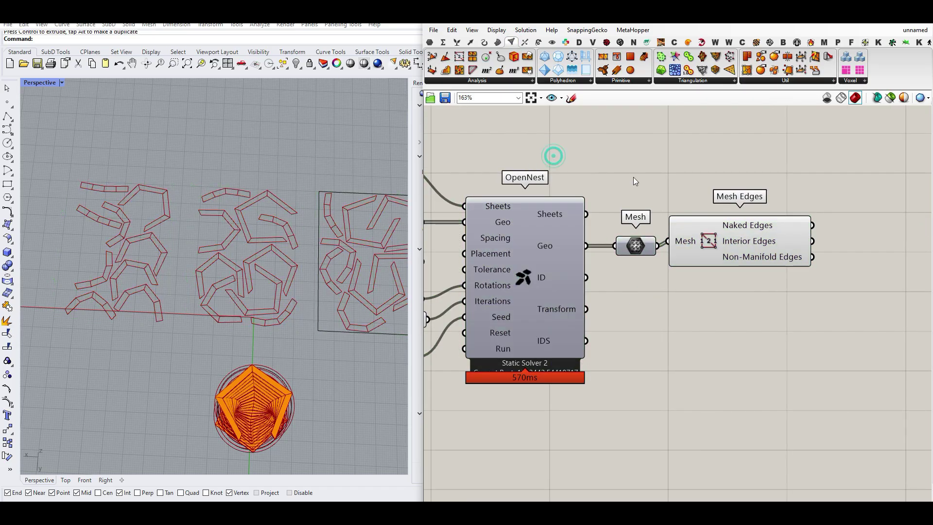
Step: Add a Curve parameter above Mesh Edges and connect it to the Sheets output of OpenNest
{"action": "left_click", "coordinate": [429, 43]}
{"action": "left_click_drag", "start_coordinate": [472, 56], "coordinate": [647, 192]}
{"action": "left_click_drag", "start_coordinate": [580, 216], "coordinate": [670, 173]}
{"action": "left_click", "coordinate": [709, 193]}
Step: Add a Curve parameter connected to the Interior Edges output of Mesh Edges and check its curves on the nested strips
{"action": "right_click_drag", "start_coordinate": [748, 236], "coordinate": [611, 239]}
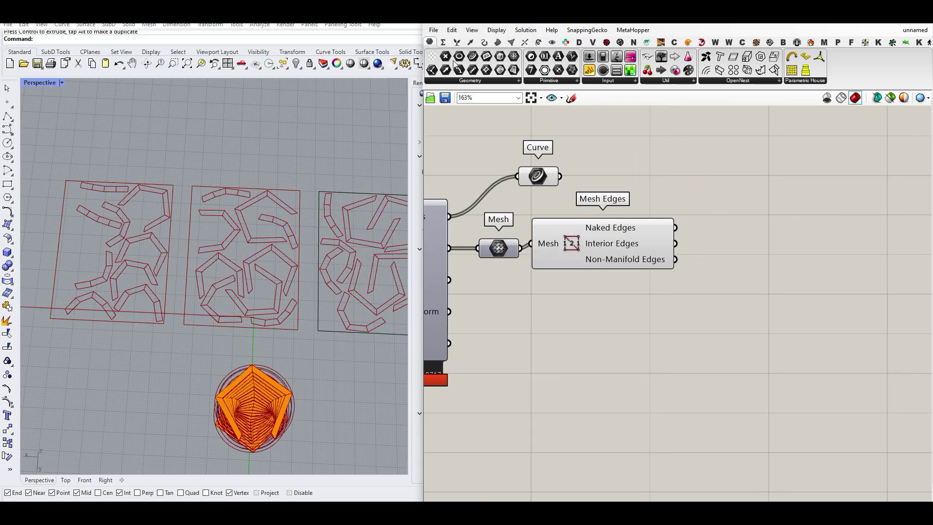
{"action": "left_click_drag", "start_coordinate": [677, 248], "coordinate": [692, 244]}
{"action": "scroll", "coordinate": [218, 261], "scroll_direction": "down", "scroll_amount": 3}
{"action": "scroll", "coordinate": [179, 288], "scroll_direction": "up", "scroll_amount": 6}
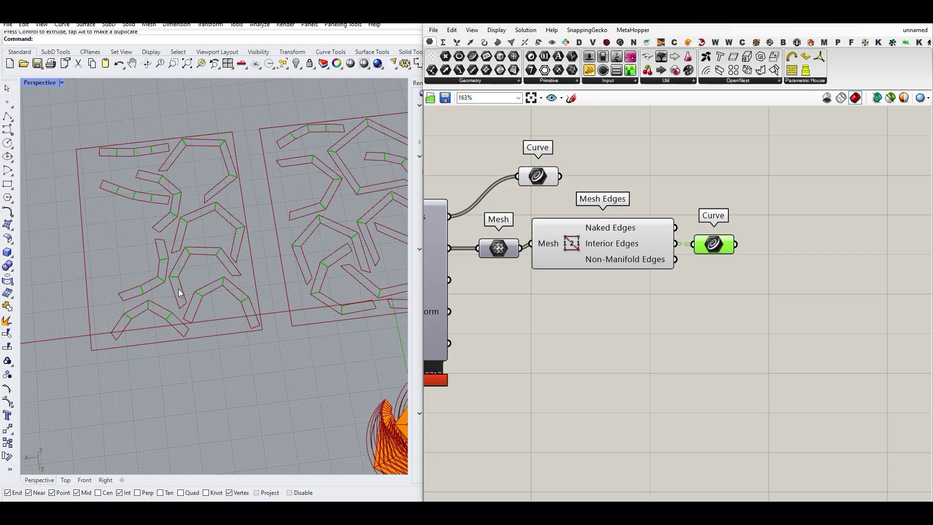
Step: Add a List Item component and connect the interior edges Curve parameter to its List input
{"action": "right_click_drag", "start_coordinate": [706, 255], "coordinate": [592, 254]}
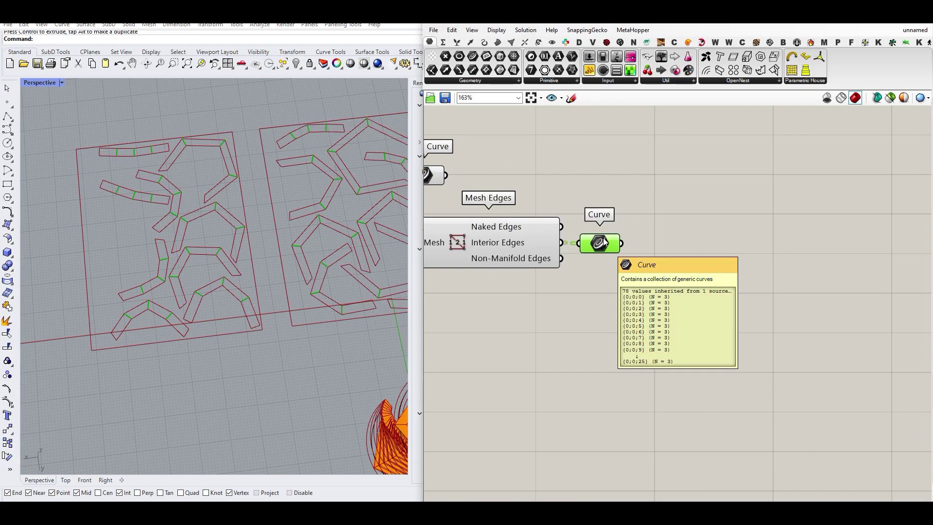
{"action": "left_click", "coordinate": [456, 43]}
{"action": "left_click_drag", "start_coordinate": [431, 56], "coordinate": [694, 258]}
{"action": "left_click_drag", "start_coordinate": [622, 243], "coordinate": [655, 243]}
{"action": "left_click", "coordinate": [692, 251]}
Step: Turn off the preview of the interior edges Curve parameter and the Mesh Edges component
{"action": "right_click", "coordinate": [589, 248]}
{"action": "left_click", "coordinate": [615, 261]}
{"action": "right_click", "coordinate": [449, 242]}
{"action": "left_click", "coordinate": [484, 253]}
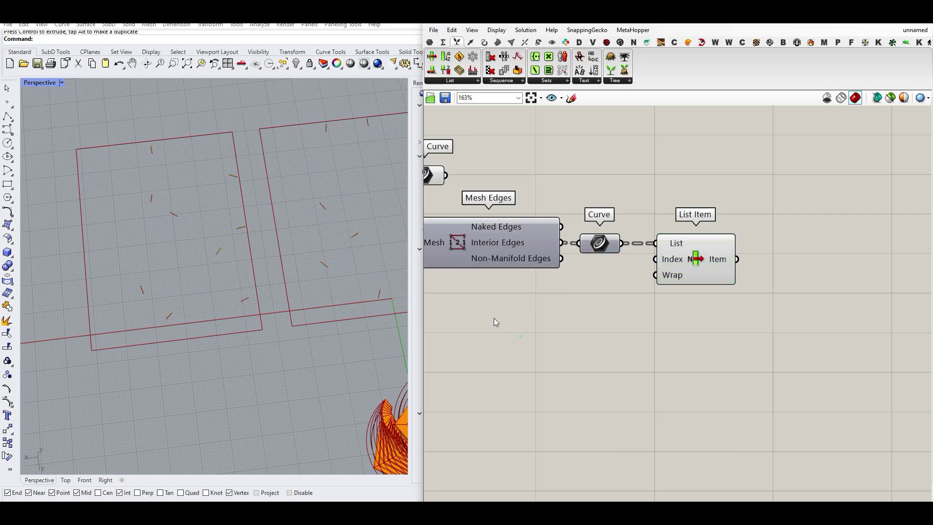
Step: Turn the nested Mesh parameter's preview back on and check which edge List Item picks on each strip
{"action": "right_click", "coordinate": [457, 238]}
{"action": "right_click_drag", "start_coordinate": [433, 241], "coordinate": [591, 237]}
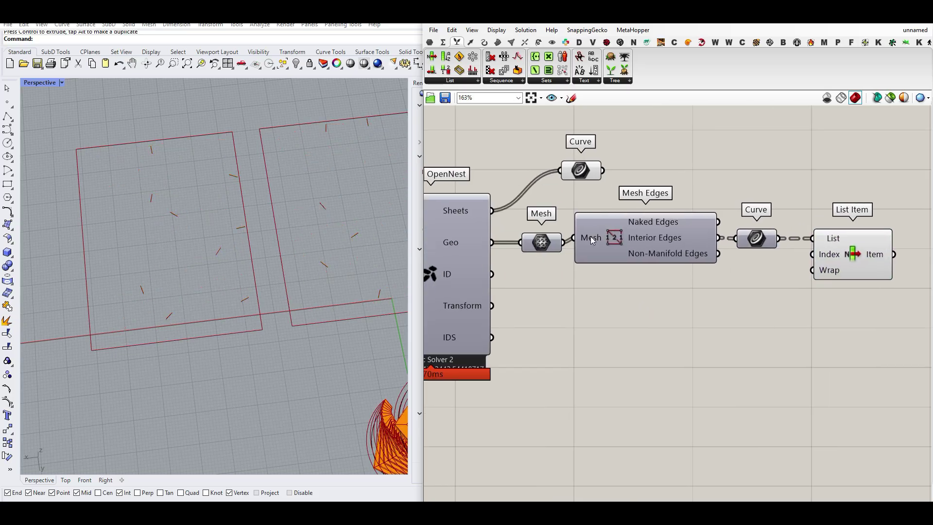
{"action": "right_click", "coordinate": [543, 241]}
{"action": "left_click", "coordinate": [558, 258]}
{"action": "right_click_drag", "start_coordinate": [177, 260], "coordinate": [155, 307]}
{"action": "left_click", "coordinate": [860, 253]}
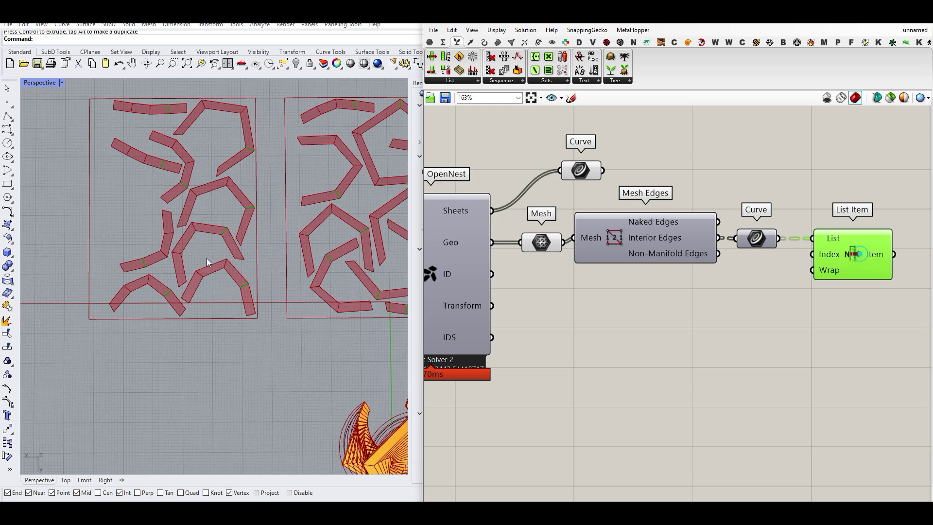
{"action": "scroll", "coordinate": [207, 262], "scroll_direction": "up", "scroll_amount": 6}
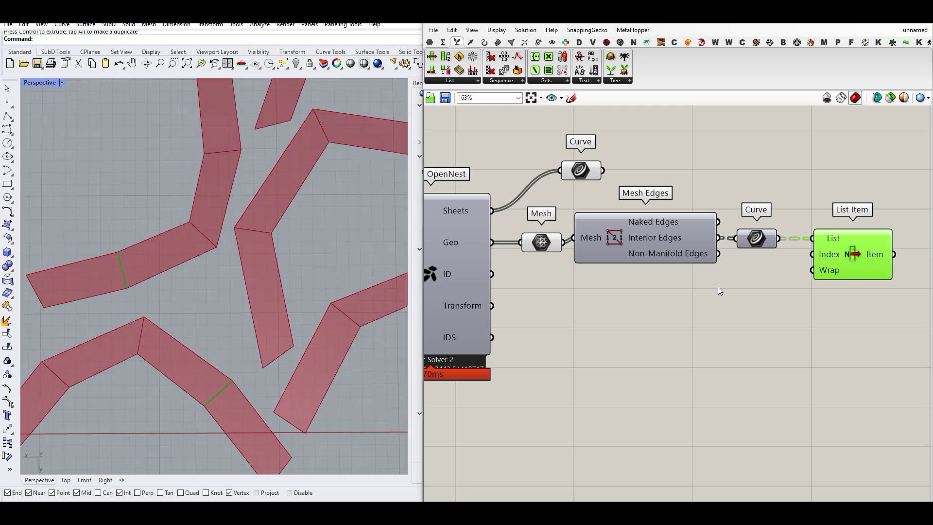
Step: Add a Curve Middle component and connect the Item output of List Item to its Curve input
{"action": "right_click_drag", "start_coordinate": [856, 256], "coordinate": [567, 274]}
{"action": "scroll", "coordinate": [568, 275], "scroll_direction": "up", "scroll_amount": 5}
{"action": "left_click", "coordinate": [482, 42]}
{"action": "left_click", "coordinate": [434, 71]}
{"action": "left_click", "coordinate": [786, 284]}
{"action": "left_click_drag", "start_coordinate": [646, 269], "coordinate": [676, 269]}
{"action": "left_click", "coordinate": [690, 281]}
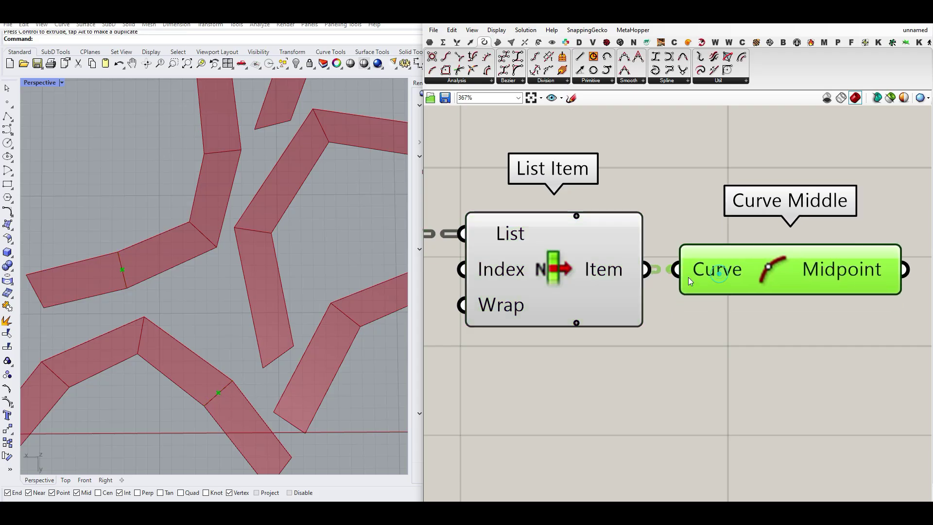
{"action": "right_click", "coordinate": [545, 265]}
Step: Add the OpenNest Text component and connect the flattened Midpoint output of Curve Middle to its Location input
{"action": "scroll", "coordinate": [617, 243], "scroll_direction": "down", "scroll_amount": 4}
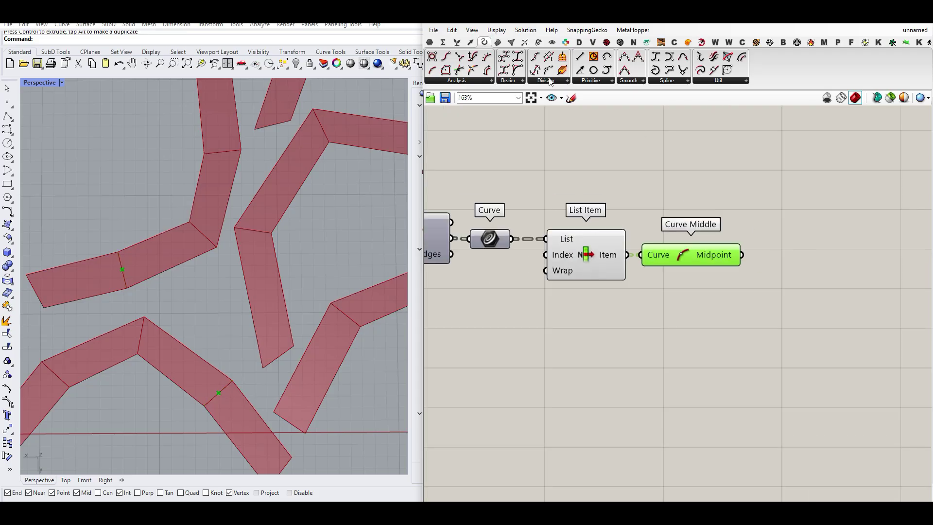
{"action": "left_click", "coordinate": [551, 43]}
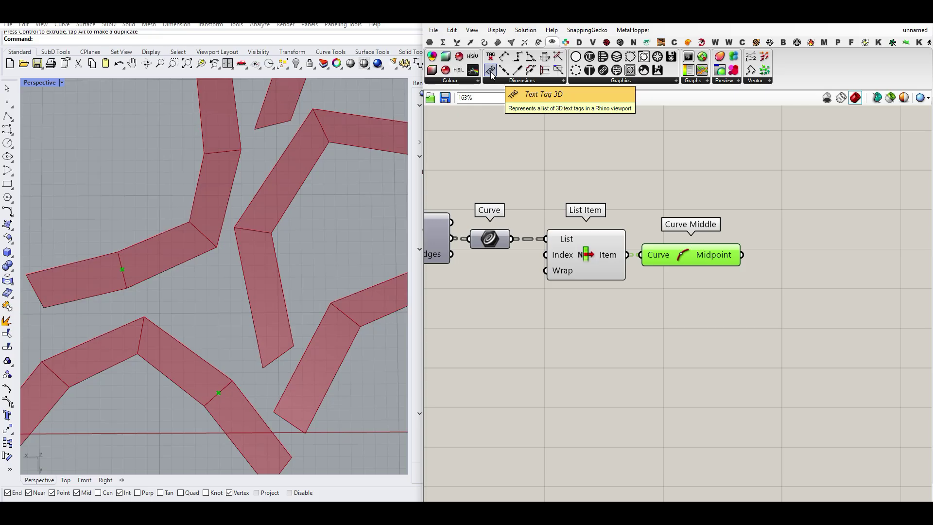
{"action": "left_click", "coordinate": [432, 42]}
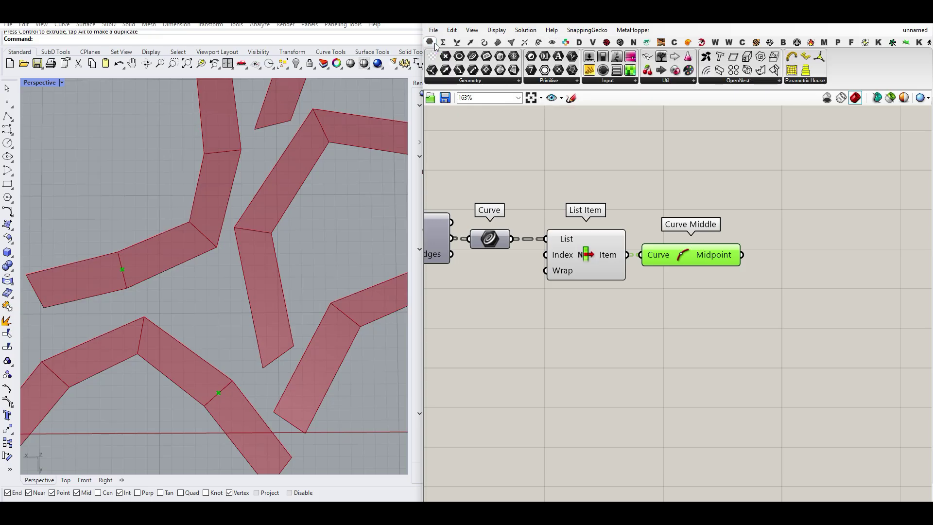
{"action": "left_click", "coordinate": [723, 81]}
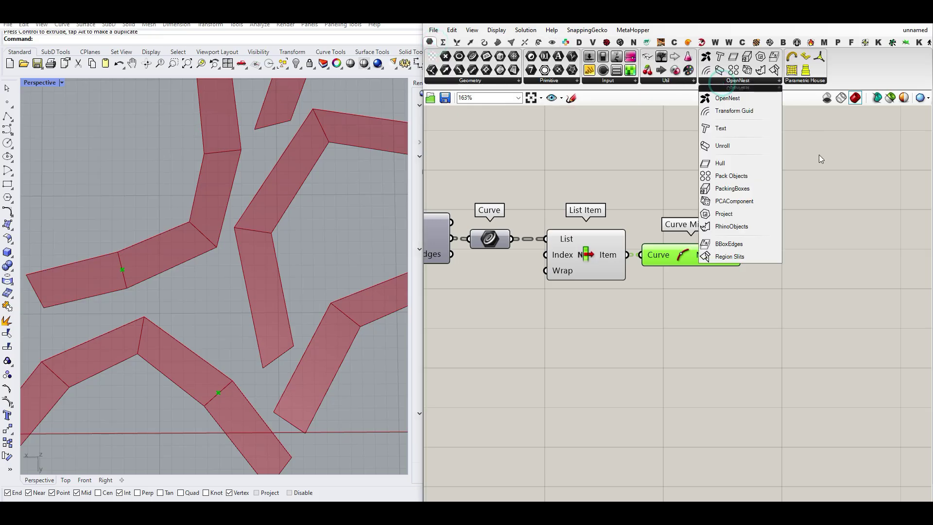
{"action": "left_click", "coordinate": [722, 129]}
{"action": "left_click", "coordinate": [818, 241]}
{"action": "right_click_drag", "start_coordinate": [818, 261], "coordinate": [694, 248]}
{"action": "left_click_drag", "start_coordinate": [689, 228], "coordinate": [710, 257]}
{"action": "left_click_drag", "start_coordinate": [619, 240], "coordinate": [724, 263]}
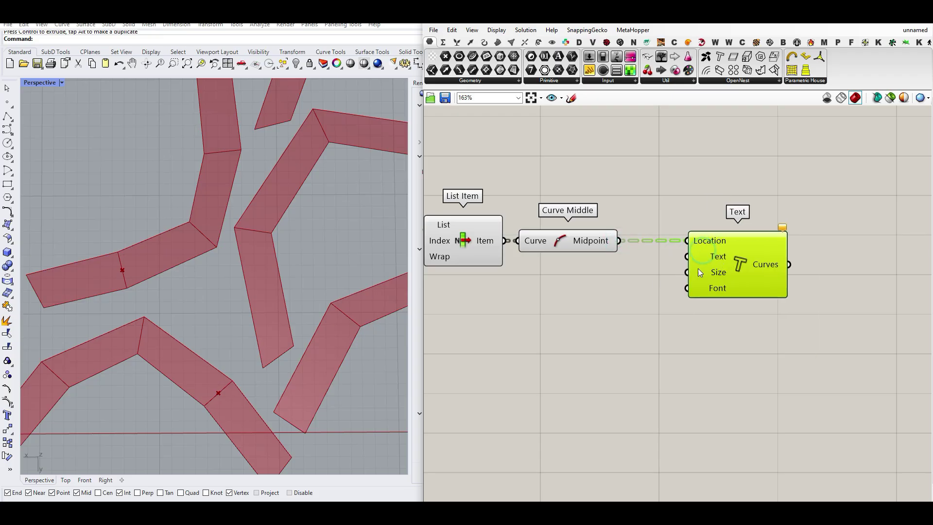
{"action": "right_click", "coordinate": [590, 241]}
{"action": "left_click", "coordinate": [619, 286]}
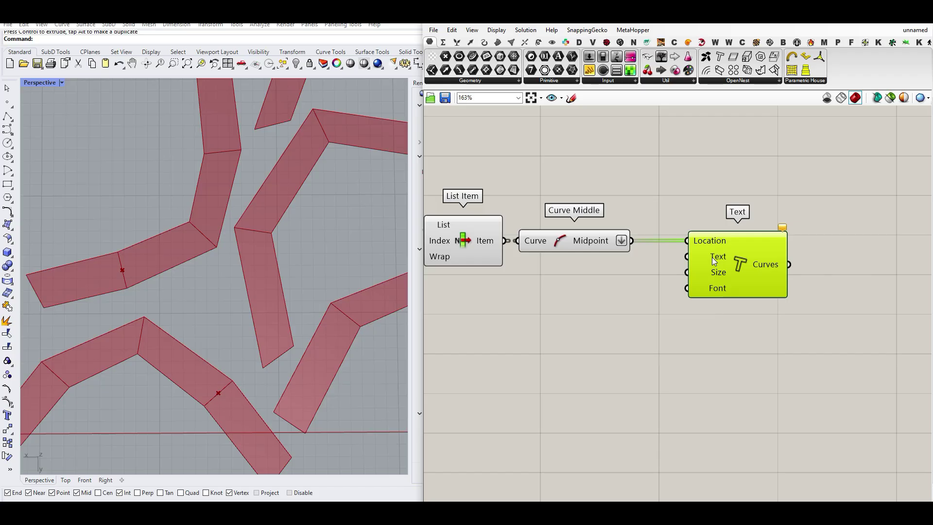
Step: Connect the ID output of OpenNest to the Text input of the Text component
{"action": "scroll", "coordinate": [713, 261], "scroll_direction": "down", "scroll_amount": 6}
{"action": "scroll", "coordinate": [608, 273], "scroll_direction": "up", "scroll_amount": 5}
{"action": "right_click_drag", "start_coordinate": [537, 266], "coordinate": [556, 253]}
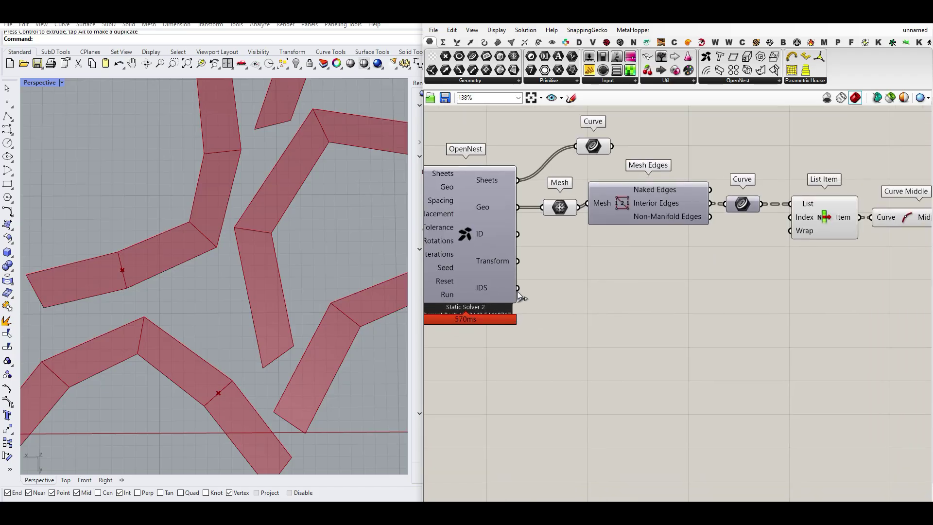
{"action": "scroll", "coordinate": [522, 289], "scroll_direction": "down", "scroll_amount": 4}
{"action": "mouse_move", "coordinate": [521, 290]}
{"action": "left_mouse_down"}
{"action": "mouse_move", "coordinate": [675, 295]}
{"action": "mouse_move", "coordinate": [527, 293]}
{"action": "left_mouse_up"}
{"action": "scroll", "coordinate": [526, 295], "scroll_direction": "up", "scroll_amount": 3}
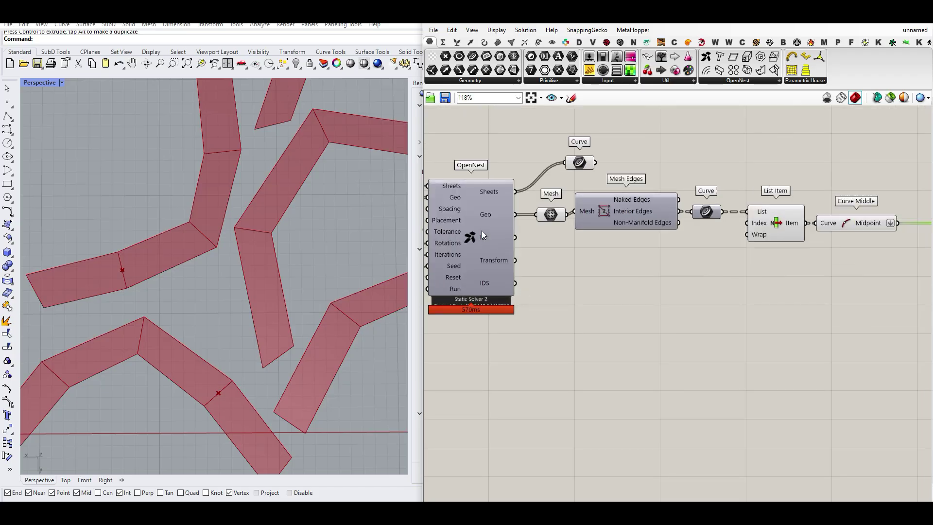
{"action": "mouse_move", "coordinate": [483, 236]}
{"action": "mouse_move", "coordinate": [485, 286]}
{"action": "scroll", "coordinate": [523, 249], "scroll_direction": "down", "scroll_amount": 4}
{"action": "scroll", "coordinate": [704, 248], "scroll_direction": "up", "scroll_amount": 5}
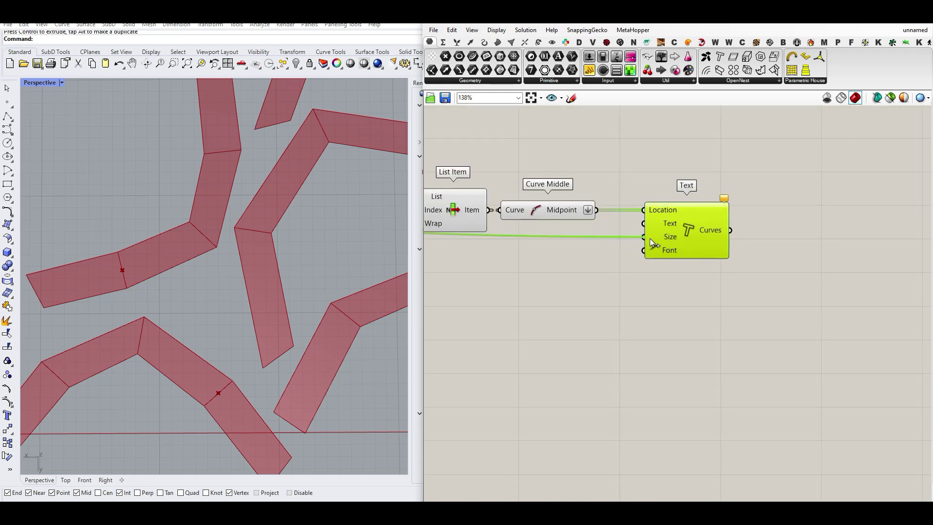
{"action": "left_click_drag", "start_coordinate": [642, 216], "coordinate": [644, 223]}
{"action": "left_click", "coordinate": [607, 276]}
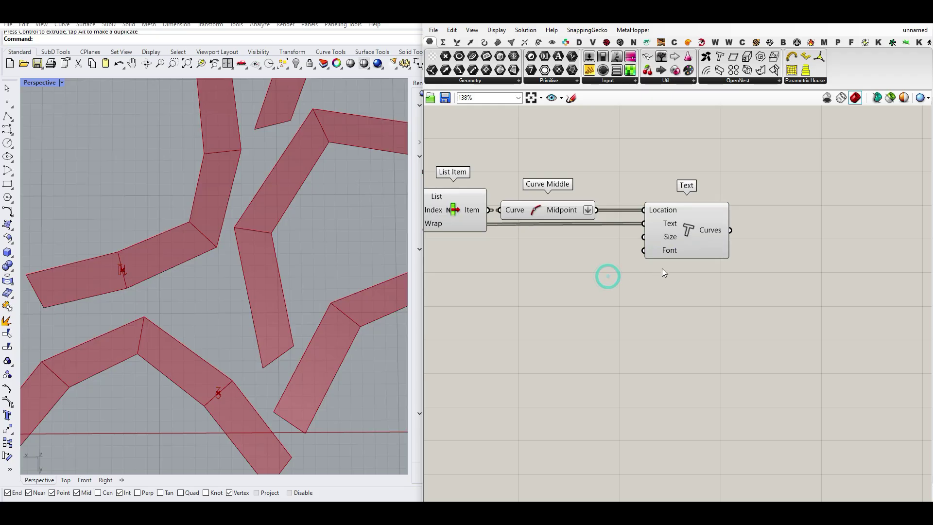
Step: Turn off the preview of the List Item and Curve Middle components
{"action": "scroll", "coordinate": [631, 248], "scroll_direction": "down", "scroll_amount": 3}
{"action": "left_click_drag", "start_coordinate": [689, 272], "coordinate": [600, 199]}
{"action": "right_click", "coordinate": [600, 199]}
{"action": "left_click", "coordinate": [624, 215]}
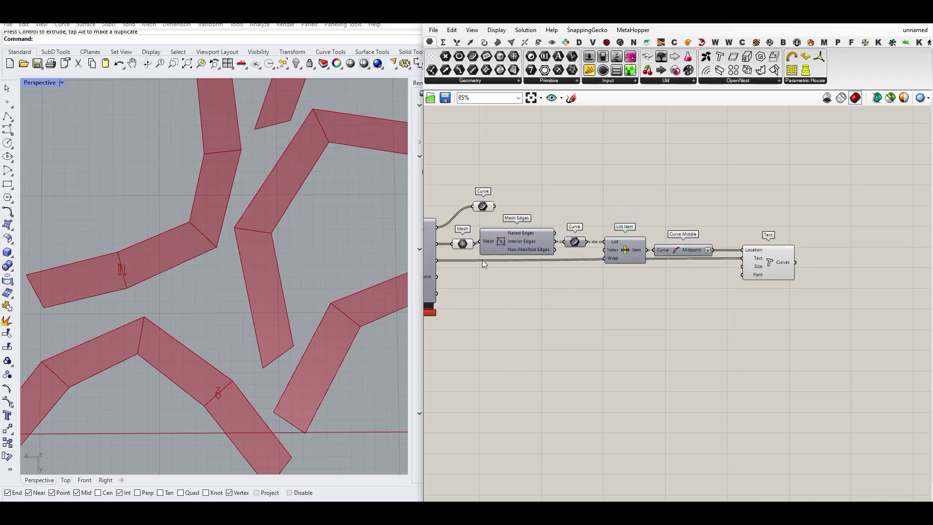
Step: Collect the Naked Edges of Mesh Edges in a Curve parameter and feed it into a new Join Curves component
{"action": "scroll", "coordinate": [496, 248], "scroll_direction": "up", "scroll_amount": 3}
{"action": "left_click_drag", "start_coordinate": [615, 223], "coordinate": [617, 198]}
{"action": "left_click_drag", "start_coordinate": [620, 198], "coordinate": [620, 192]}
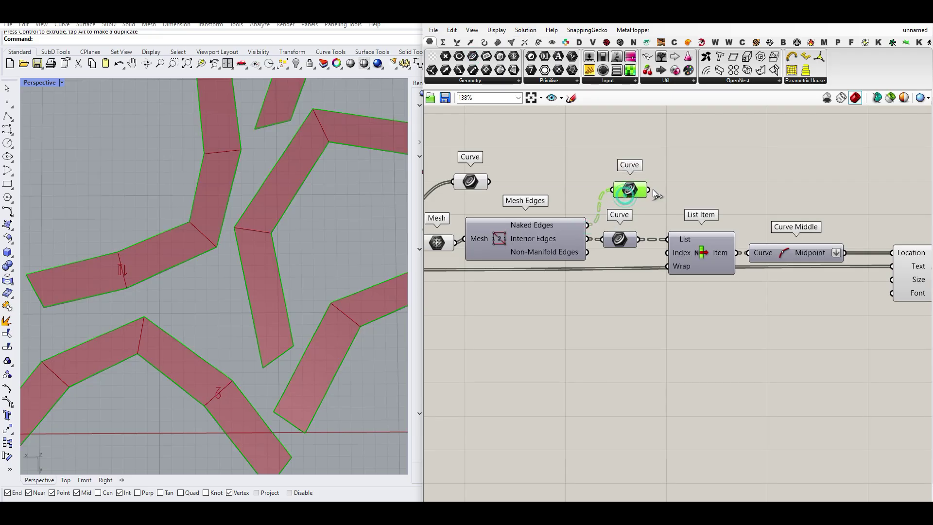
{"action": "right_click_drag", "start_coordinate": [652, 190], "coordinate": [609, 196]}
{"action": "left_click", "coordinate": [484, 43]}
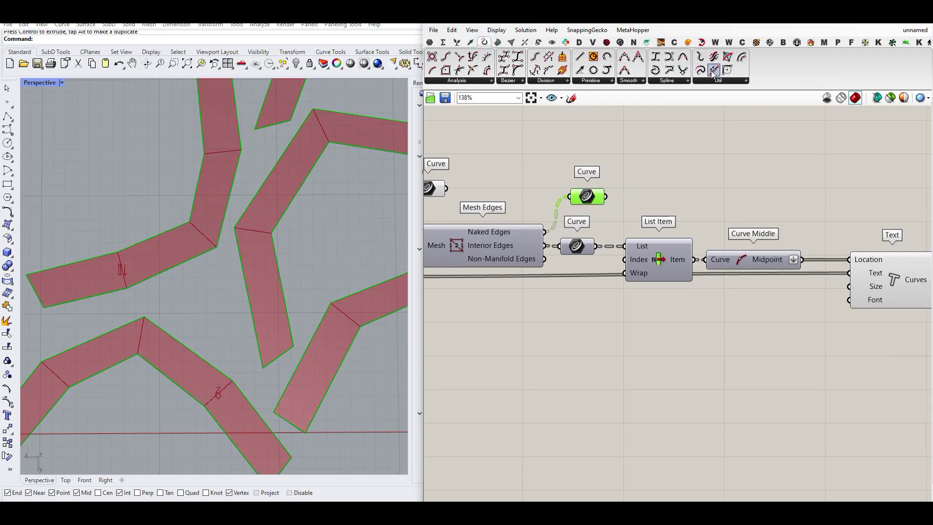
{"action": "left_click_drag", "start_coordinate": [713, 70], "coordinate": [675, 204]}
{"action": "left_click_drag", "start_coordinate": [616, 198], "coordinate": [630, 194]}
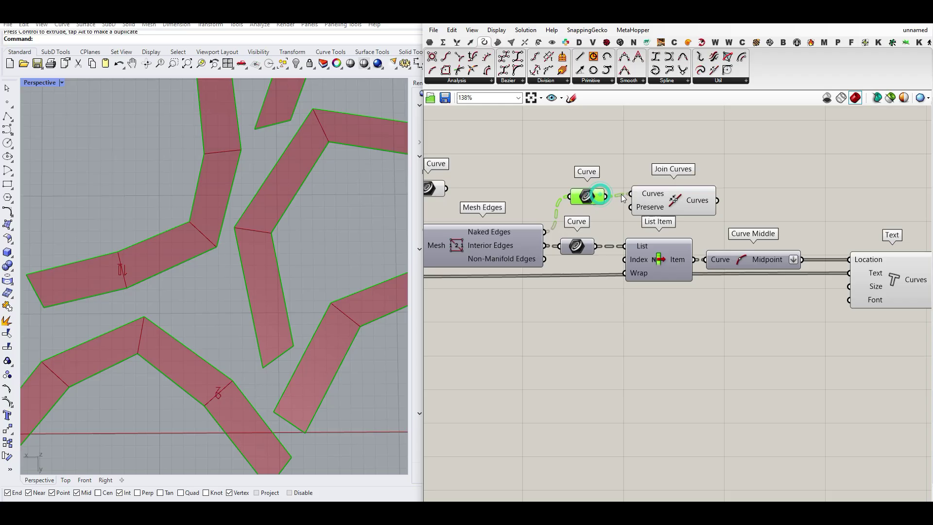
Step: Flatten the Curves output of Join Curves and connect it to a new Curve parameter for the strip outlines
{"action": "left_click", "coordinate": [429, 43]}
{"action": "left_click_drag", "start_coordinate": [472, 57], "coordinate": [903, 201]}
{"action": "right_click", "coordinate": [705, 201]}
{"action": "left_click", "coordinate": [728, 252]}
{"action": "right_click_drag", "start_coordinate": [853, 210], "coordinate": [867, 208]}
{"action": "scroll", "coordinate": [866, 208], "scroll_direction": "down", "scroll_amount": 5}
Step: Turn off the preview of the naked edges Curve parameter, Join Curves and the nested Mesh parameter
{"action": "left_click_drag", "start_coordinate": [837, 260], "coordinate": [713, 196]}
{"action": "right_click", "coordinate": [735, 164]}
{"action": "left_click", "coordinate": [753, 180]}
{"action": "scroll", "coordinate": [224, 273], "scroll_direction": "down", "scroll_amount": 5}
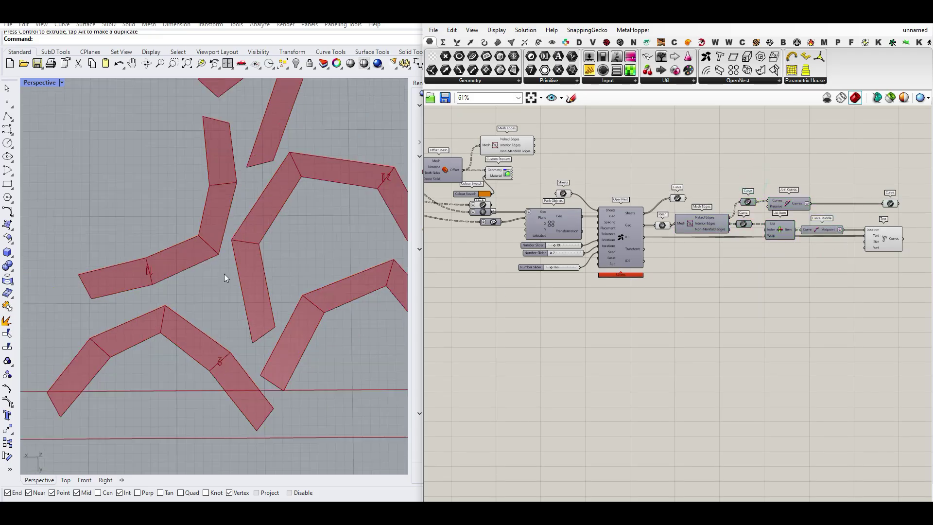
{"action": "scroll", "coordinate": [224, 299], "scroll_direction": "up", "scroll_amount": 3}
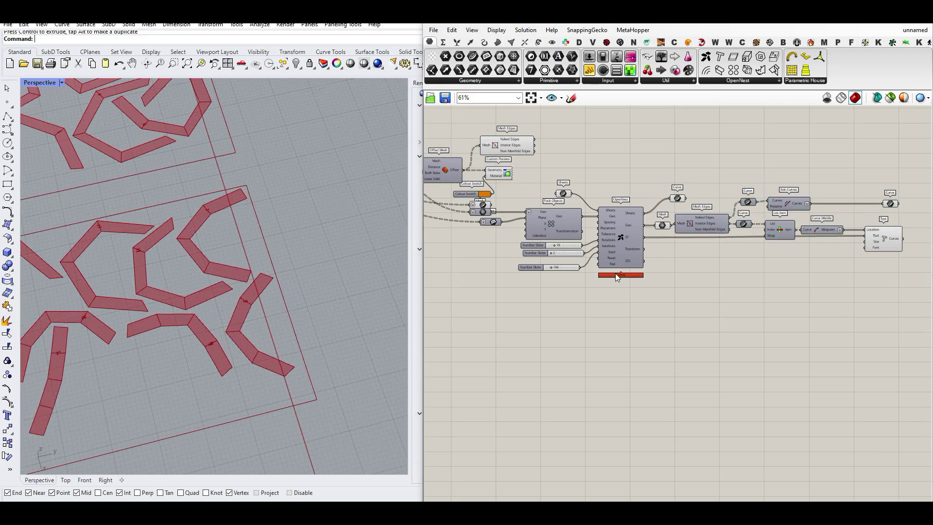
{"action": "right_click", "coordinate": [665, 226]}
{"action": "left_click", "coordinate": [678, 244]}
Step: Check the strip labels on the sheets, then add a Number Slider to the Text component's Size input and set it to 1.23
{"action": "scroll", "coordinate": [311, 265], "scroll_direction": "down", "scroll_amount": 6}
{"action": "right_click_drag", "start_coordinate": [311, 265], "coordinate": [149, 294]}
{"action": "scroll", "coordinate": [184, 289], "scroll_direction": "up", "scroll_amount": 8}
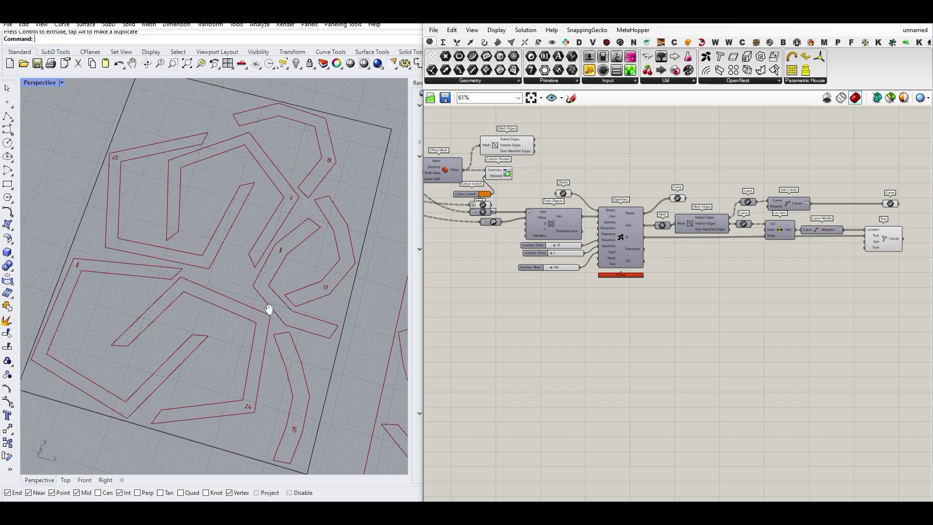
{"action": "scroll", "coordinate": [664, 267], "scroll_direction": "up", "scroll_amount": 6}
{"action": "scroll", "coordinate": [200, 260], "scroll_direction": "down", "scroll_amount": 2}
{"action": "scroll", "coordinate": [201, 260], "scroll_direction": "up", "scroll_amount": 6}
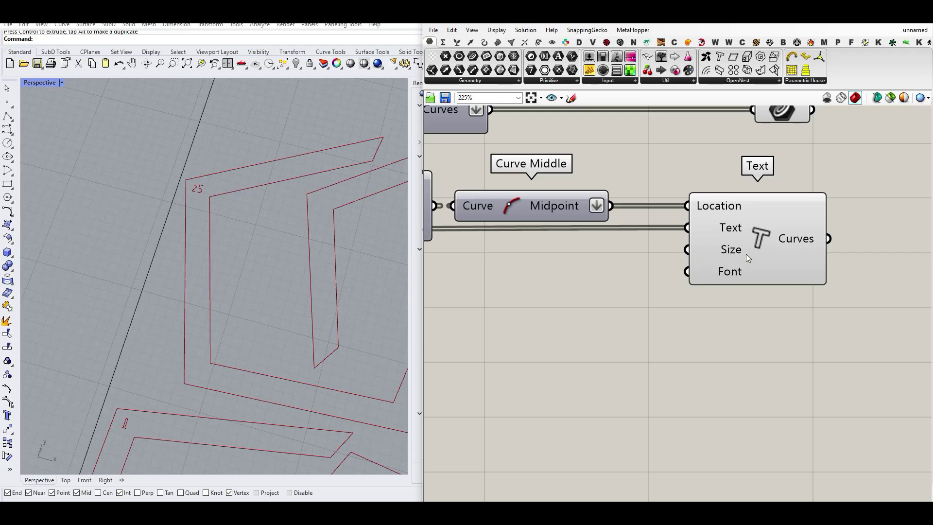
{"action": "double_click", "coordinate": [561, 278]}
{"action": "type", "text": "1.22"}
{"action": "key", "text": "Return"}
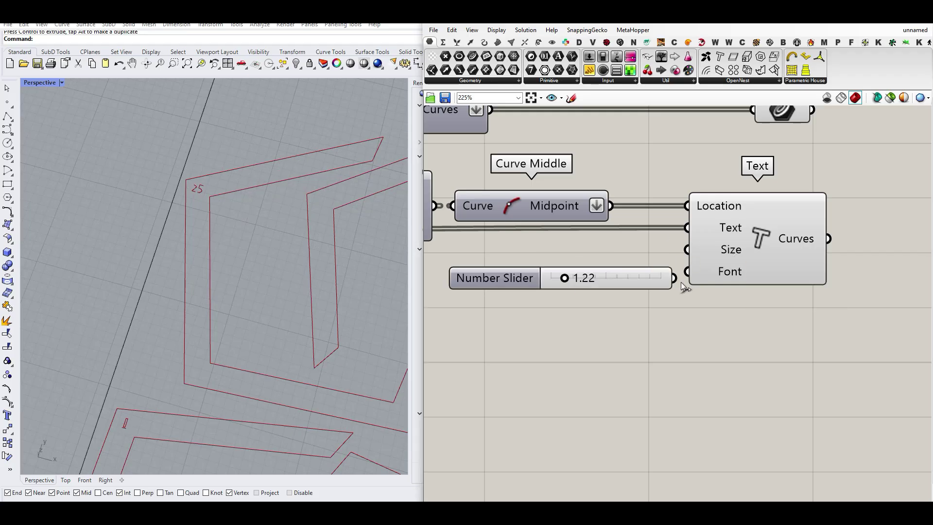
{"action": "left_click_drag", "start_coordinate": [644, 272], "coordinate": [626, 268]}
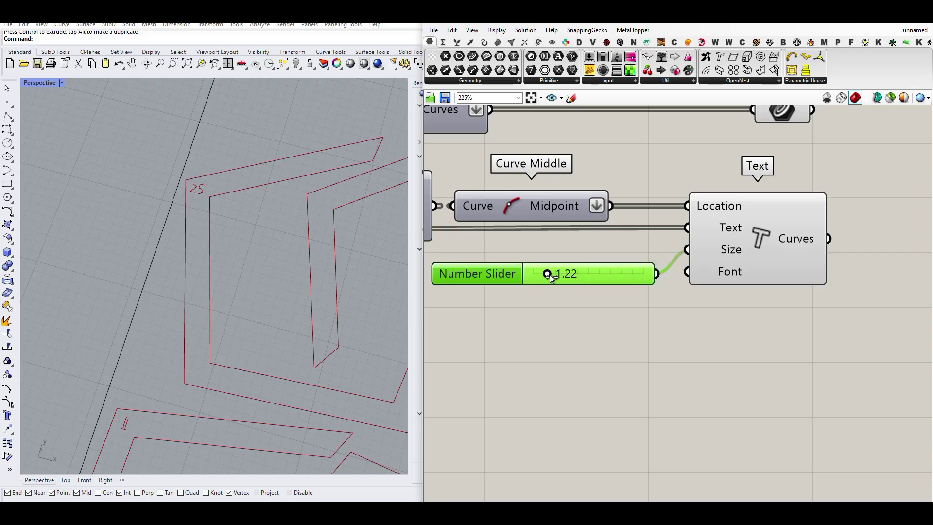
{"action": "left_click_drag", "start_coordinate": [557, 276], "coordinate": [544, 280]}
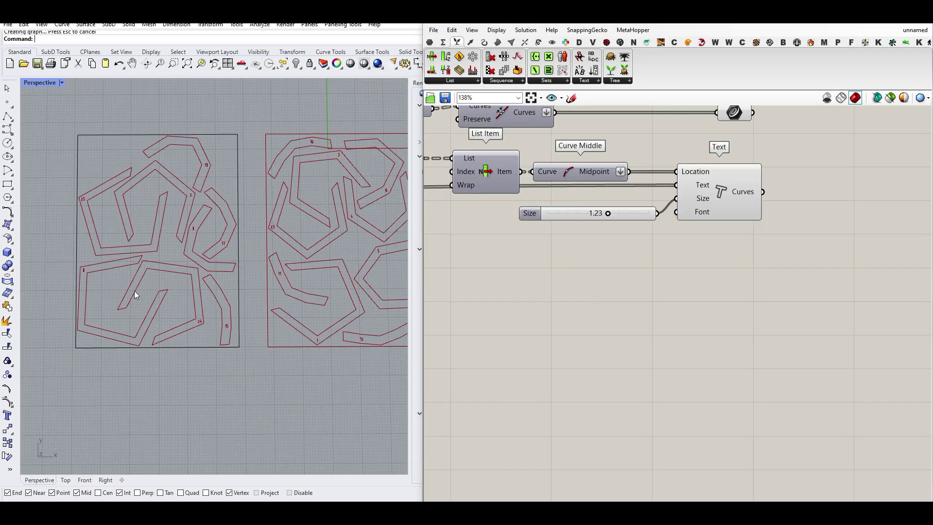
Step: Examine the labelled nesting sheets together with the 3D wall and review the definition back to its initial loft components
{"action": "right_click_drag", "start_coordinate": [179, 318], "coordinate": [348, 304]}
{"action": "scroll", "coordinate": [348, 244], "scroll_direction": "down", "scroll_amount": 5}
{"action": "scroll", "coordinate": [348, 303], "scroll_direction": "down", "scroll_amount": 5}
{"action": "scroll", "coordinate": [306, 259], "scroll_direction": "up", "scroll_amount": 8}
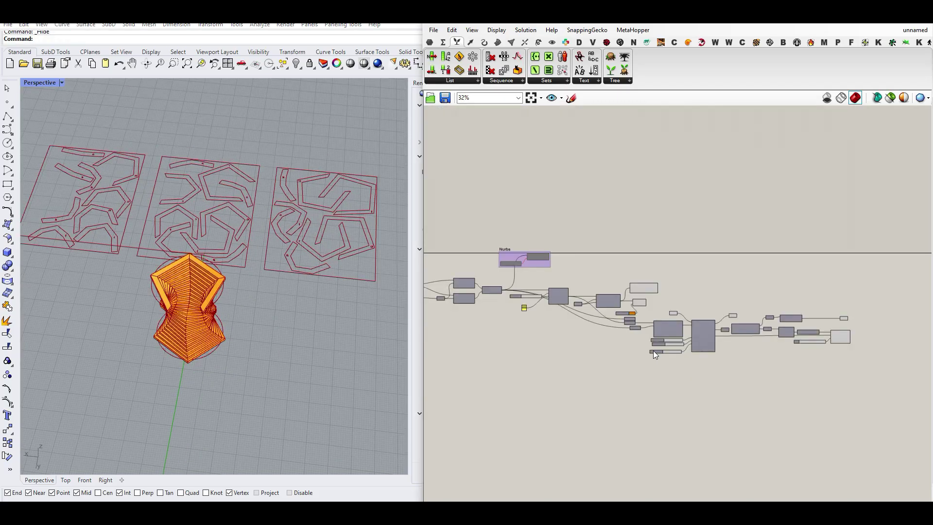
{"action": "right_click_drag", "start_coordinate": [653, 351], "coordinate": [758, 377]}
{"action": "scroll", "coordinate": [708, 375], "scroll_direction": "up", "scroll_amount": 1}
{"action": "right_click_drag", "start_coordinate": [454, 311], "coordinate": [564, 287]}
{"action": "scroll", "coordinate": [564, 288], "scroll_direction": "up", "scroll_amount": 3}
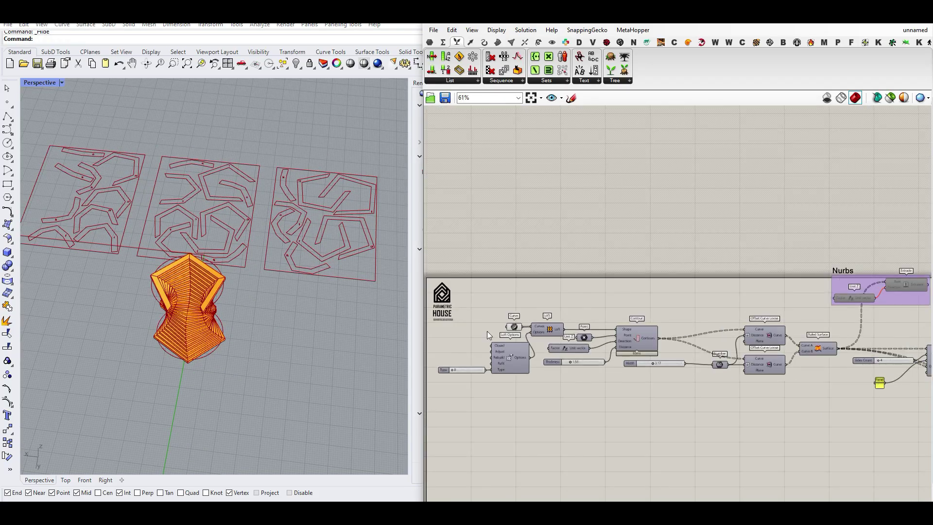
{"action": "scroll", "coordinate": [502, 329], "scroll_direction": "up", "scroll_amount": 3}
{"action": "left_click_drag", "start_coordinate": [524, 324], "coordinate": [498, 322]}
{"action": "left_click", "coordinate": [501, 279]}
{"action": "right_click_drag", "start_coordinate": [226, 380], "coordinate": [395, 342]}
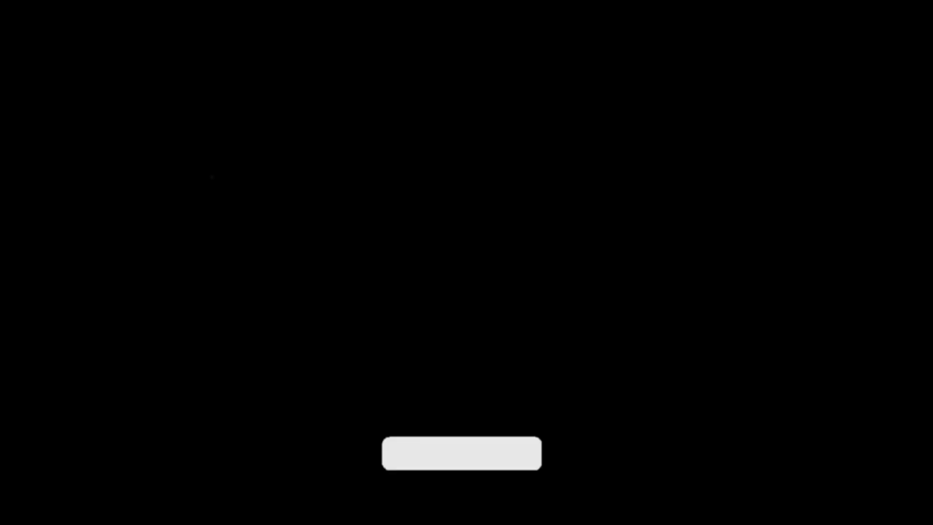